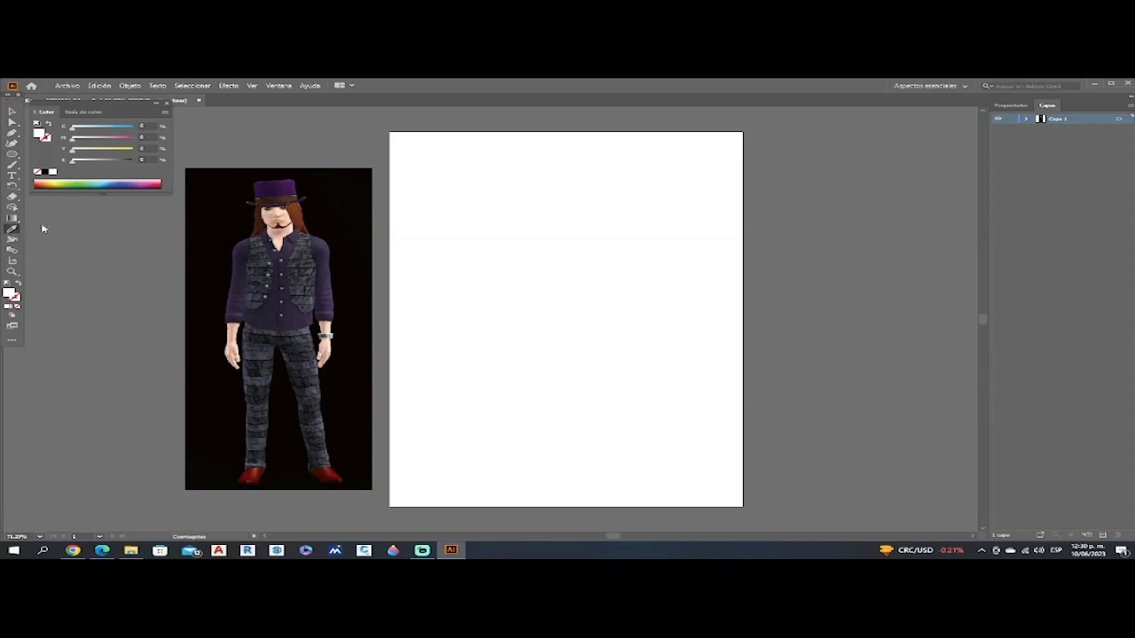
Sample the skin tone from the reference face as fill, set a black stroke, and draw a head circle near the artboard's upper middle
{"action": "left_click", "coordinate": [269, 213]}
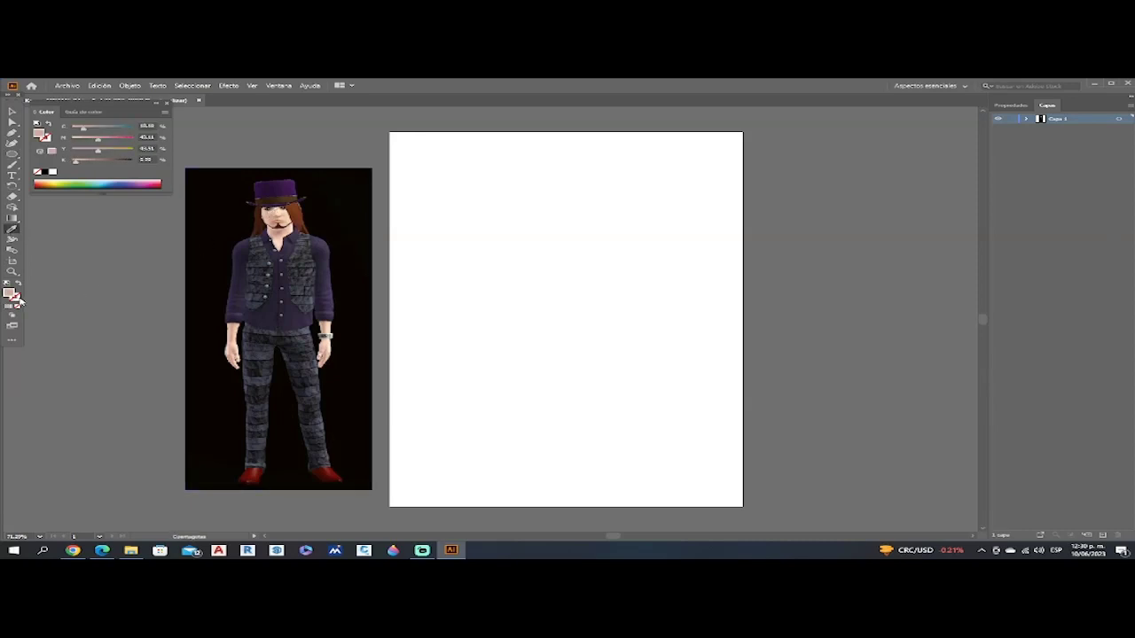
{"action": "left_click", "coordinate": [16, 300]}
{"action": "left_click", "coordinate": [47, 171]}
{"action": "key", "text": "l"}
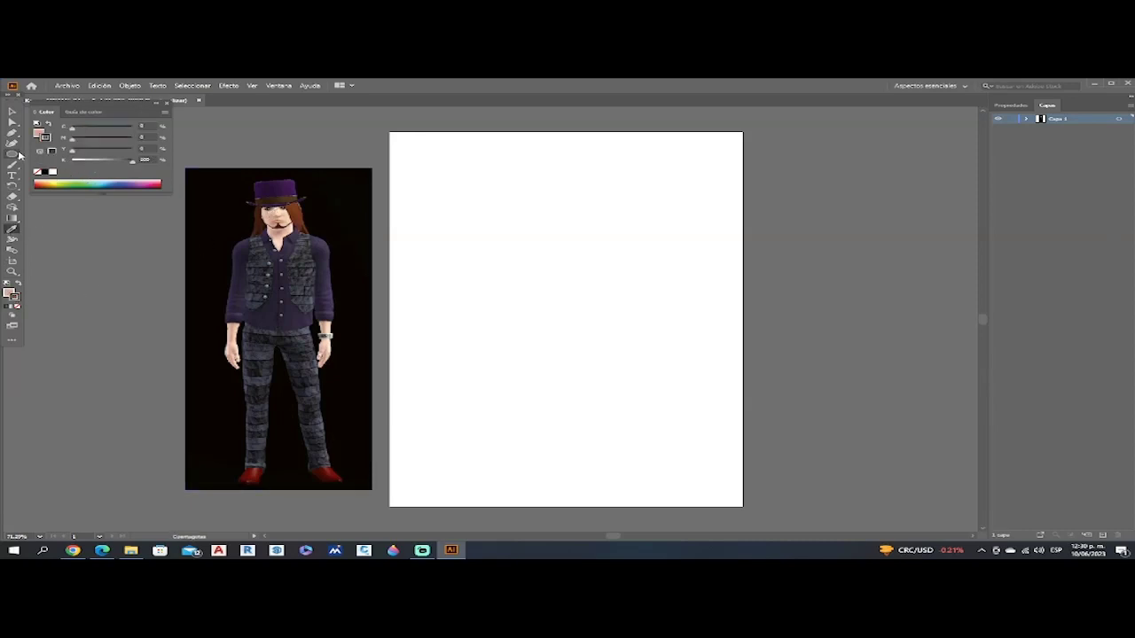
{"action": "left_click_drag", "start_coordinate": [514, 182], "coordinate": [594, 258]}
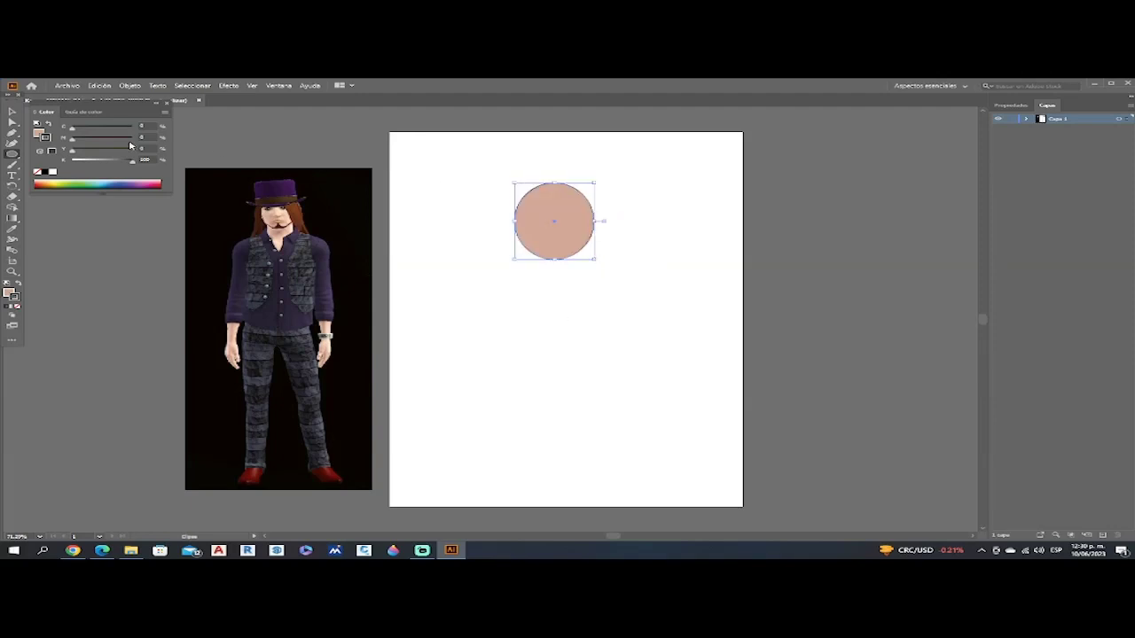
{"action": "left_click", "coordinate": [13, 111]}
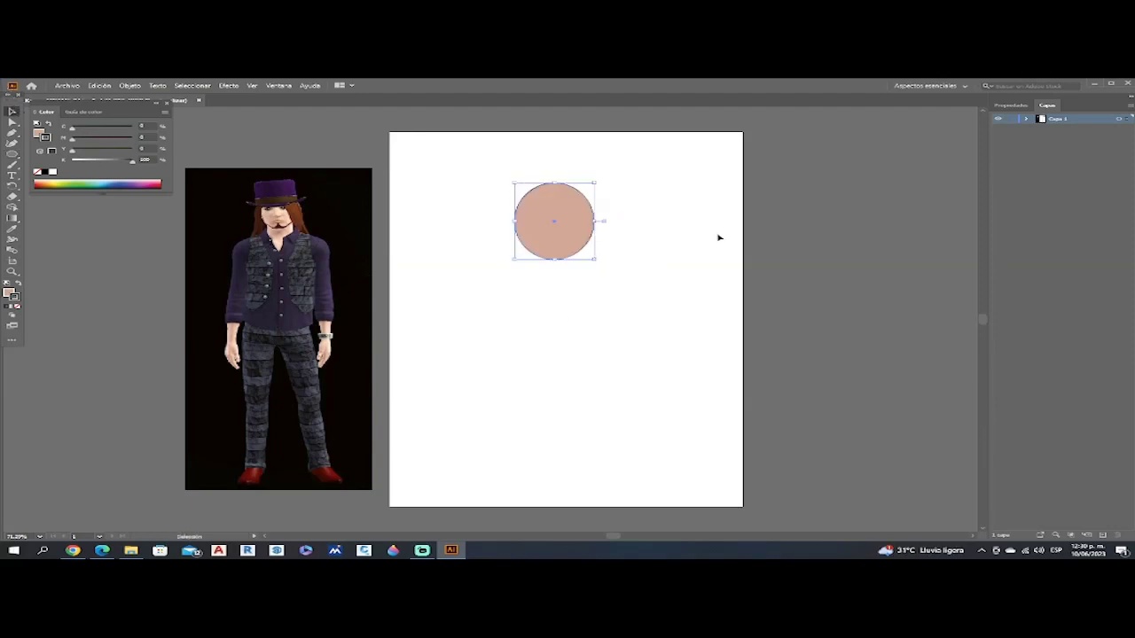
{"action": "double_click", "coordinate": [590, 195]}
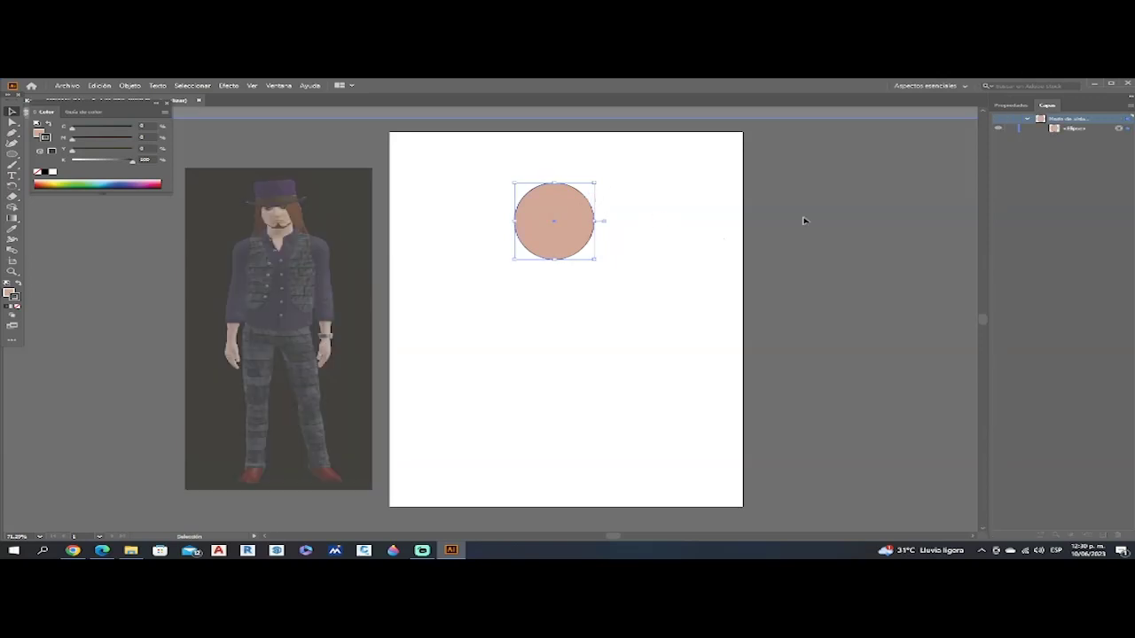
{"action": "left_click", "coordinate": [499, 185]}
{"action": "left_click", "coordinate": [100, 85]}
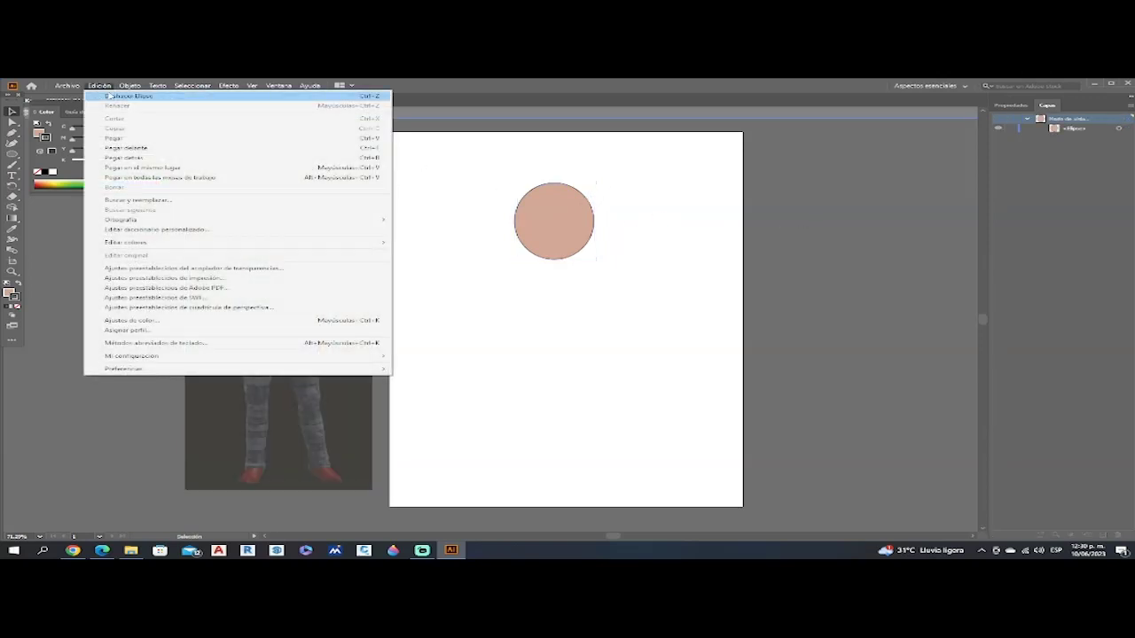
{"action": "left_click", "coordinate": [111, 97]}
{"action": "left_click", "coordinate": [99, 86]}
{"action": "left_click", "coordinate": [120, 106]}
{"action": "left_click", "coordinate": [878, 231]}
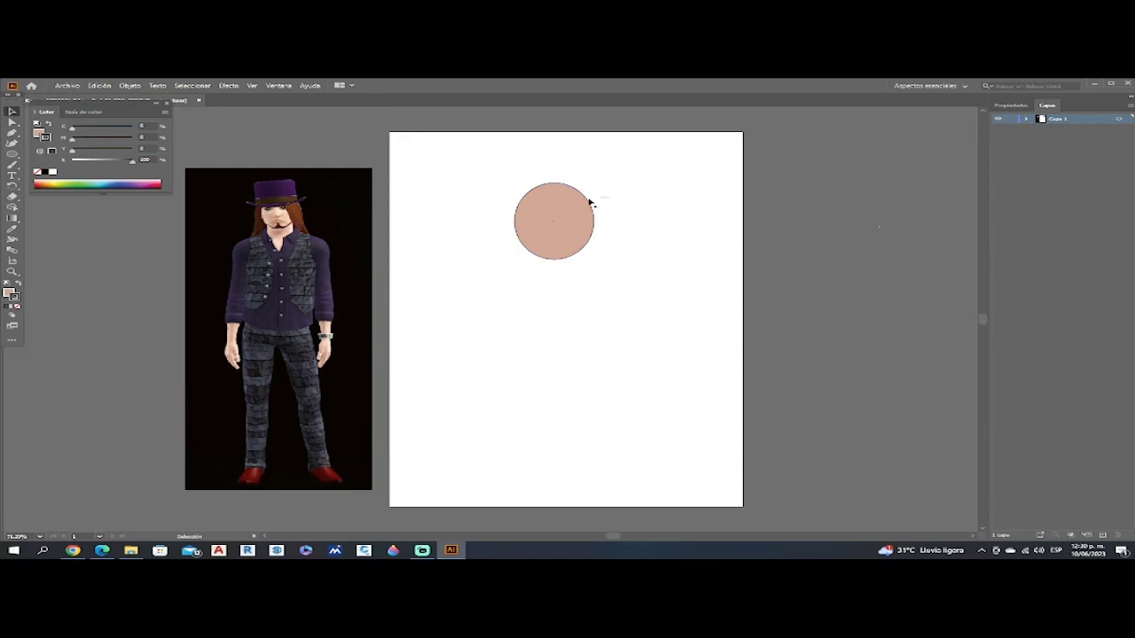
Move the head circle slightly up and to the right, keeping it near the artboard's upper middle
{"action": "left_click", "coordinate": [581, 197]}
{"action": "mouse_move", "coordinate": [580, 197]}
{"action": "left_mouse_down"}
{"action": "mouse_move", "coordinate": [595, 190]}
{"action": "mouse_move", "coordinate": [583, 192]}
{"action": "left_mouse_up"}
{"action": "left_click", "coordinate": [767, 196]}
{"action": "scroll", "coordinate": [705, 257], "scroll_direction": "up", "scroll_amount": 1}
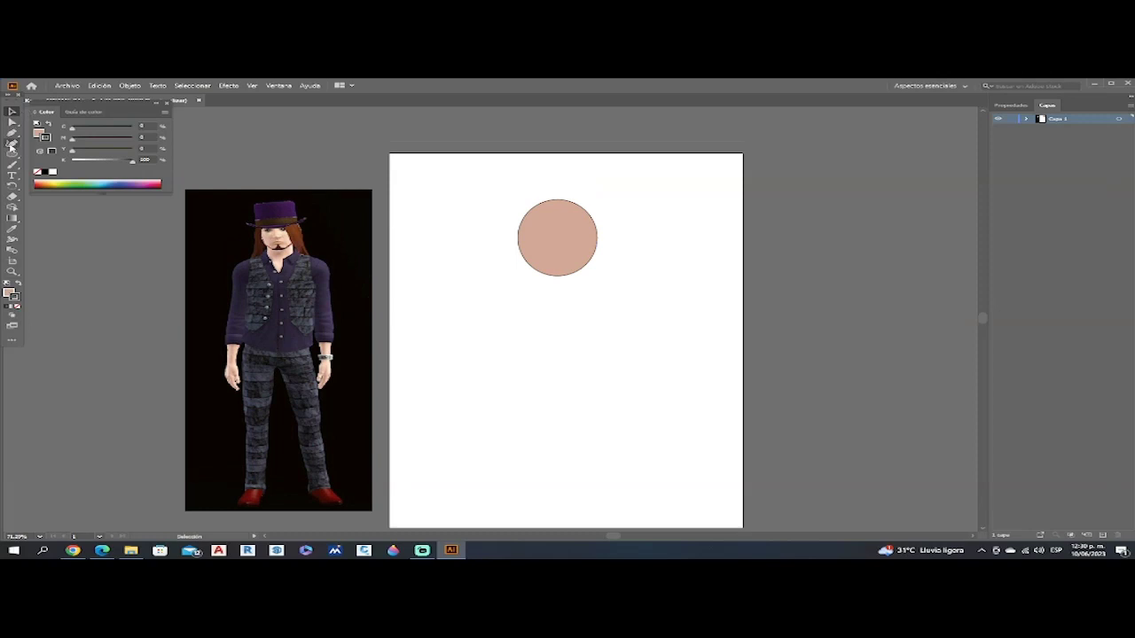
{"action": "scroll", "coordinate": [709, 275], "scroll_direction": "down", "scroll_amount": 1}
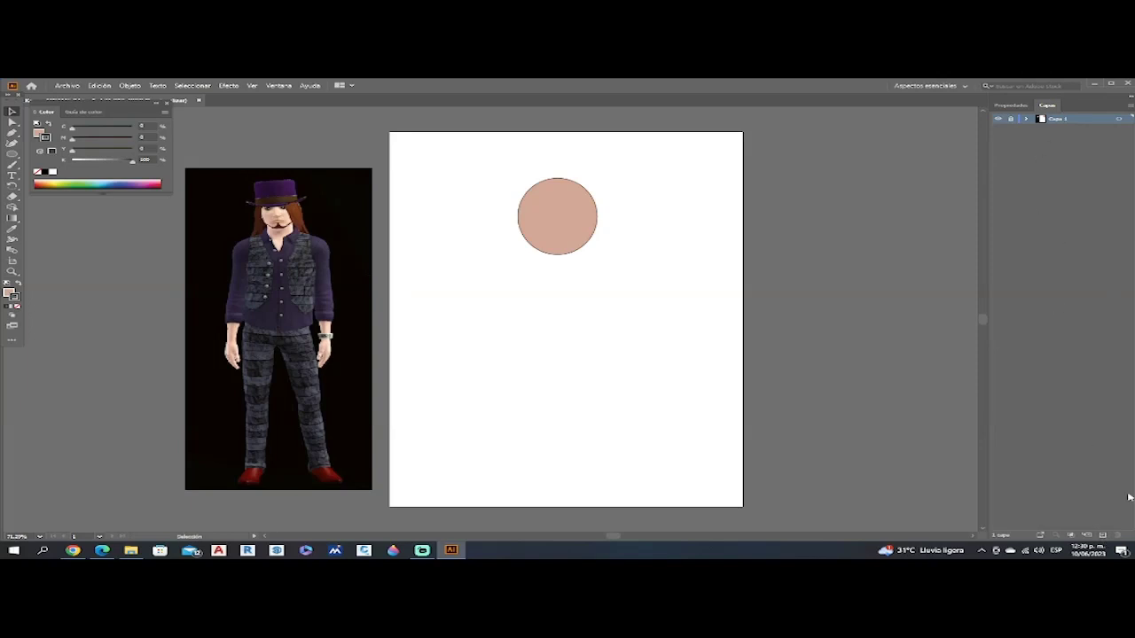
Create a new layer beneath Capa 1 and draw a small neck rectangle overlapping the lower edge of the head
{"action": "left_click", "coordinate": [1102, 535]}
{"action": "left_click_drag", "start_coordinate": [1058, 125], "coordinate": [1055, 143]}
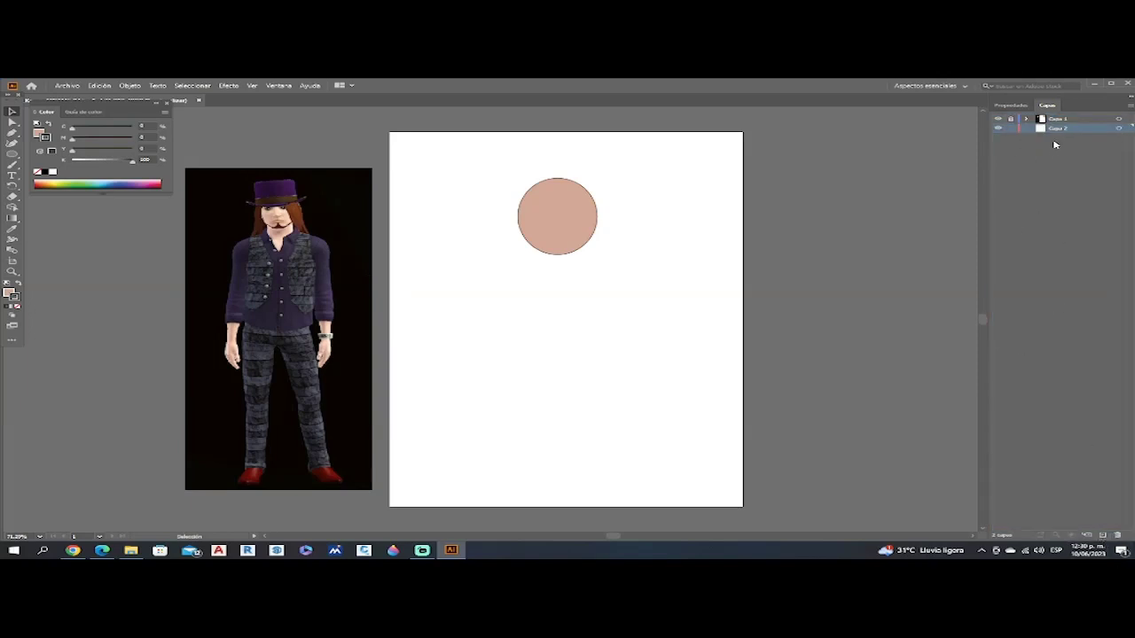
{"action": "left_click", "coordinate": [14, 153]}
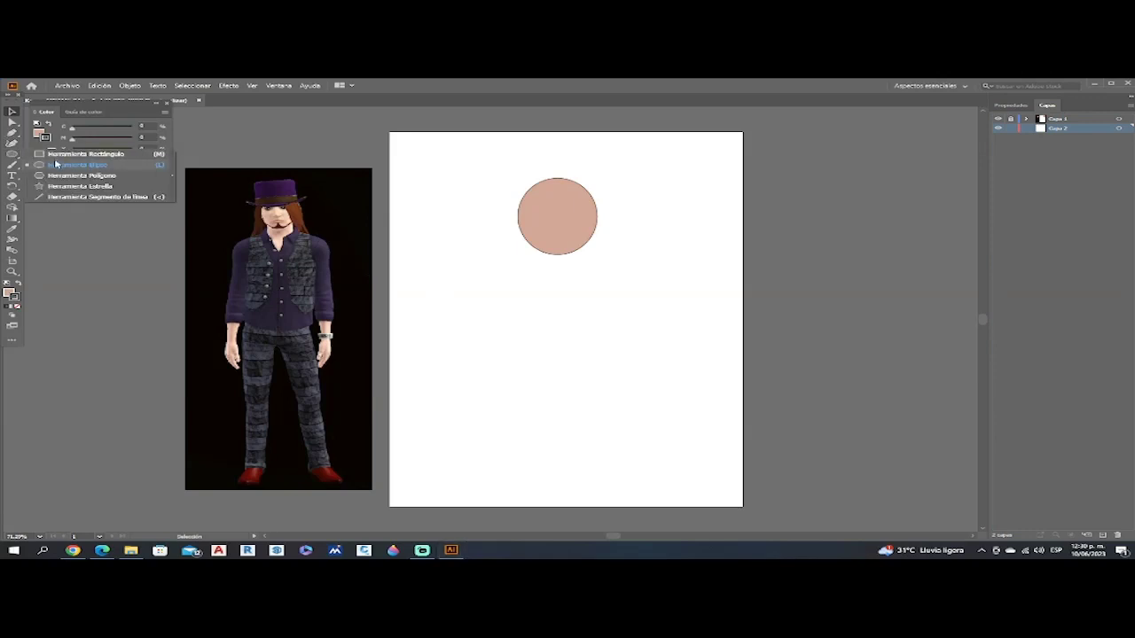
{"action": "left_click", "coordinate": [86, 154]}
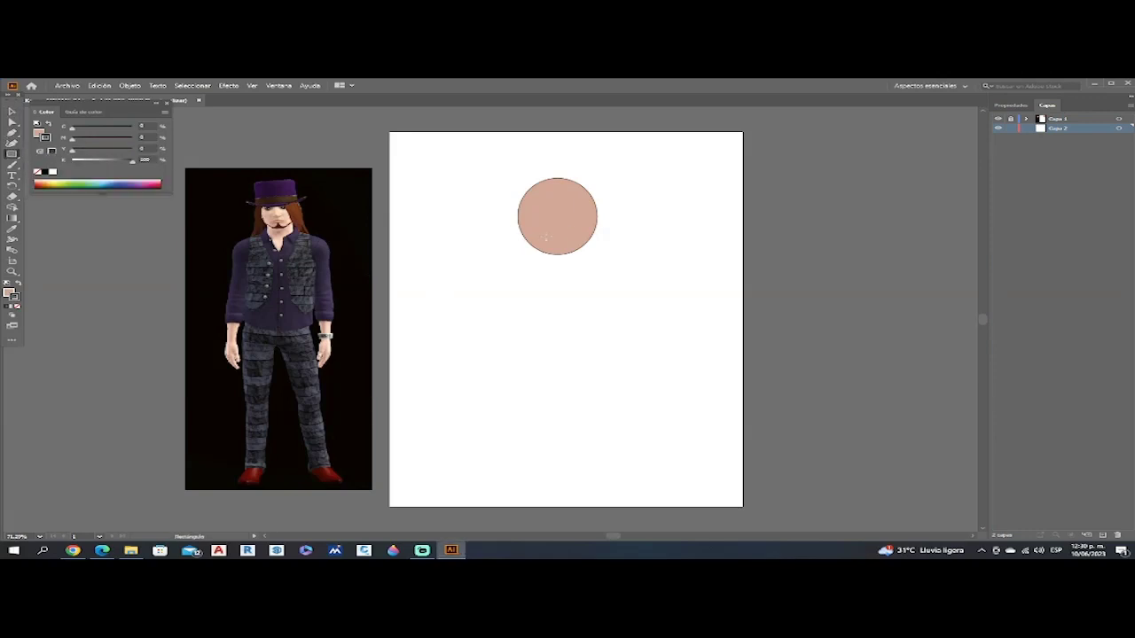
{"action": "left_click_drag", "start_coordinate": [545, 238], "coordinate": [573, 269]}
Reshape the neck rectangle's sides into inward curves that flare out towards its base
{"action": "left_click", "coordinate": [11, 142]}
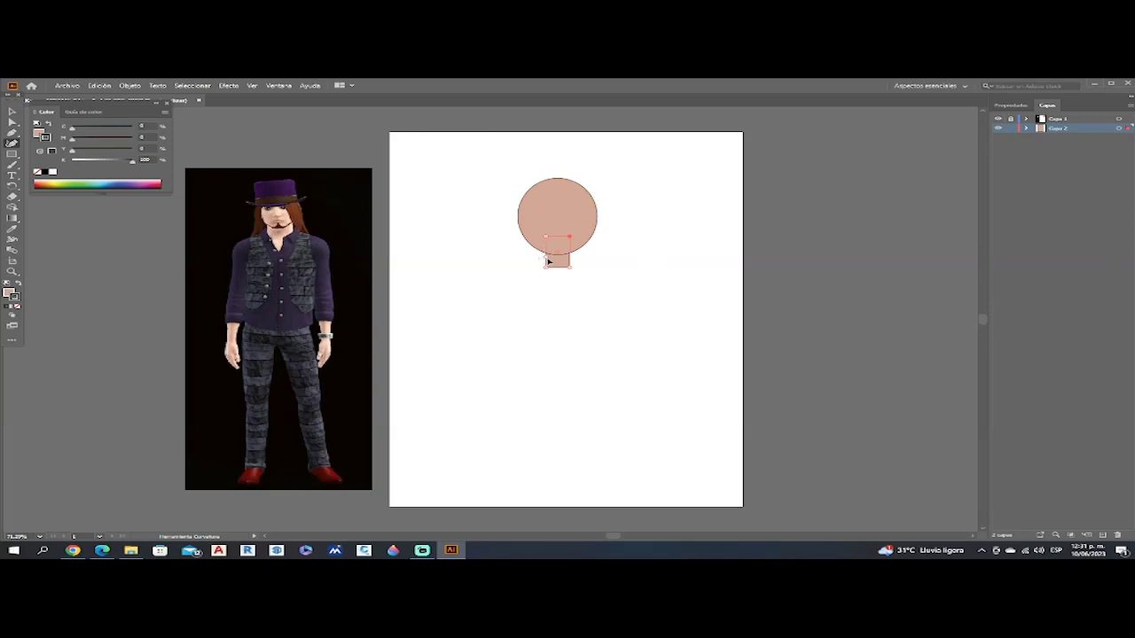
{"action": "left_click", "coordinate": [11, 111]}
{"action": "left_click_drag", "start_coordinate": [571, 253], "coordinate": [544, 256]}
{"action": "left_click", "coordinate": [12, 143]}
{"action": "left_click", "coordinate": [11, 112]}
{"action": "left_click", "coordinate": [402, 300]}
Add a new layer above Capa 2 and set the reference shirt's dark purple as fill with a black stroke
{"action": "left_click", "coordinate": [1103, 534]}
{"action": "left_click", "coordinate": [11, 229]}
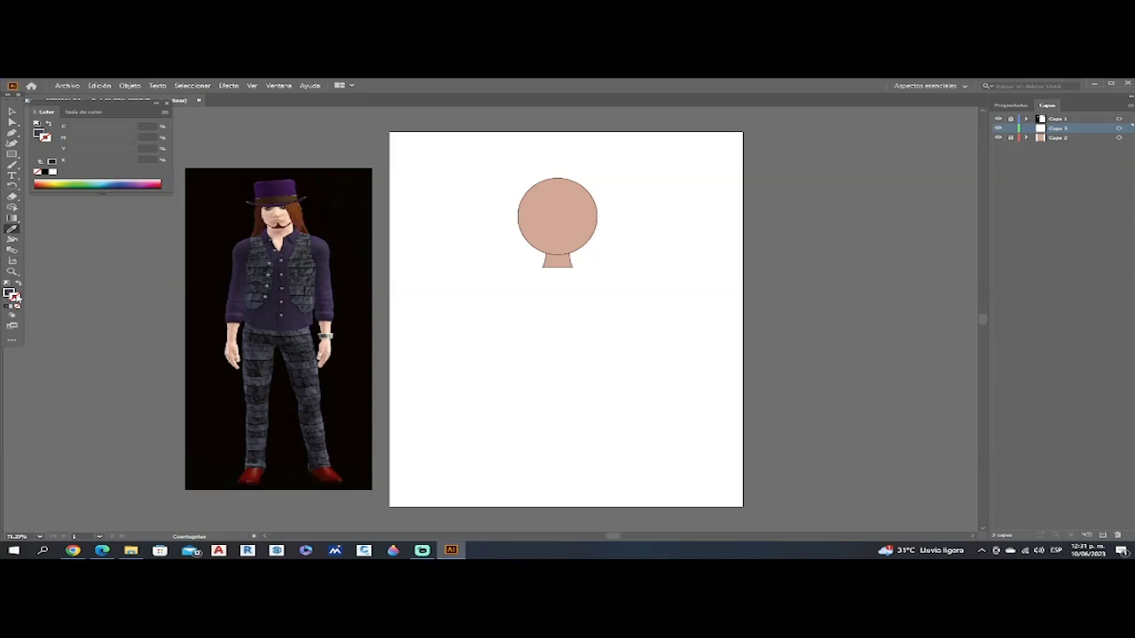
{"action": "left_click", "coordinate": [44, 171]}
{"action": "left_click", "coordinate": [11, 154]}
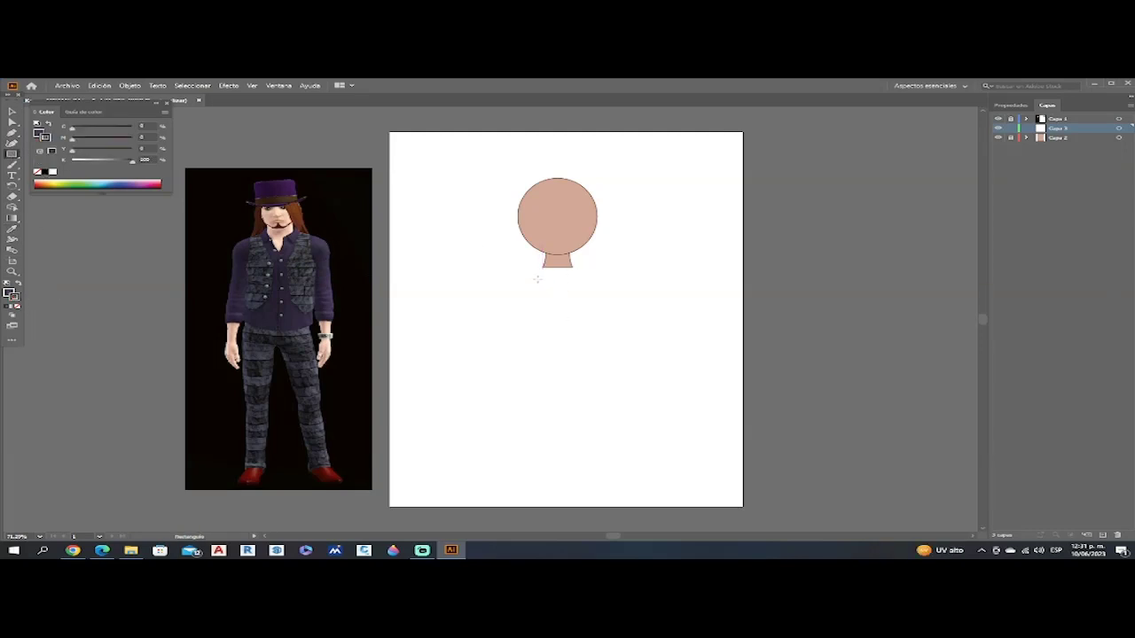
Draw an upright torso rectangle just below the neck and nudge it slightly to the left
{"action": "left_click_drag", "start_coordinate": [533, 279], "coordinate": [594, 361]}
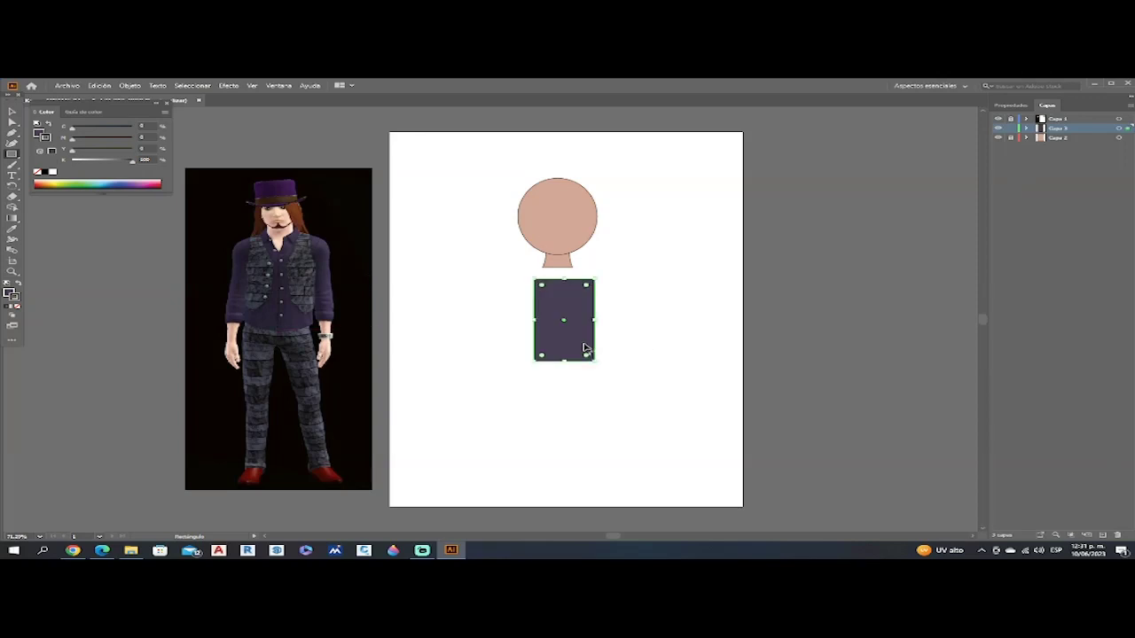
{"action": "key", "text": "Left"}
{"action": "key", "text": "Left"}
{"action": "key", "text": "Left"}
{"action": "key", "text": "Left"}
{"action": "left_click", "coordinate": [12, 111]}
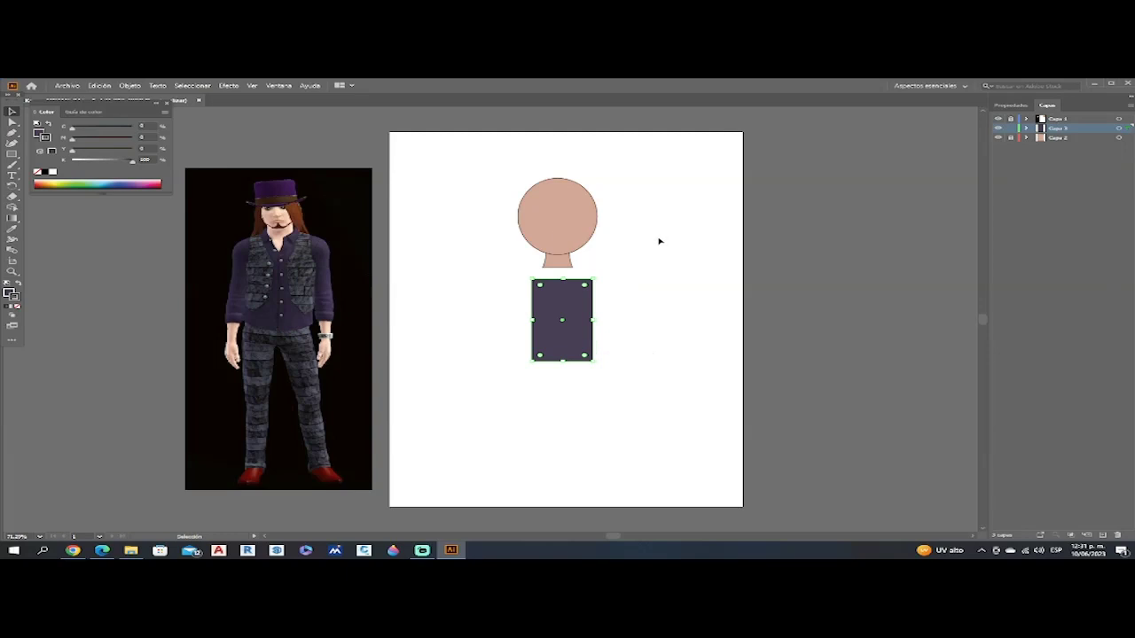
{"action": "left_click", "coordinate": [659, 240]}
Bend the torso's bottom edge slightly downward at its midpoint with the Curvature tool
{"action": "left_click", "coordinate": [12, 142]}
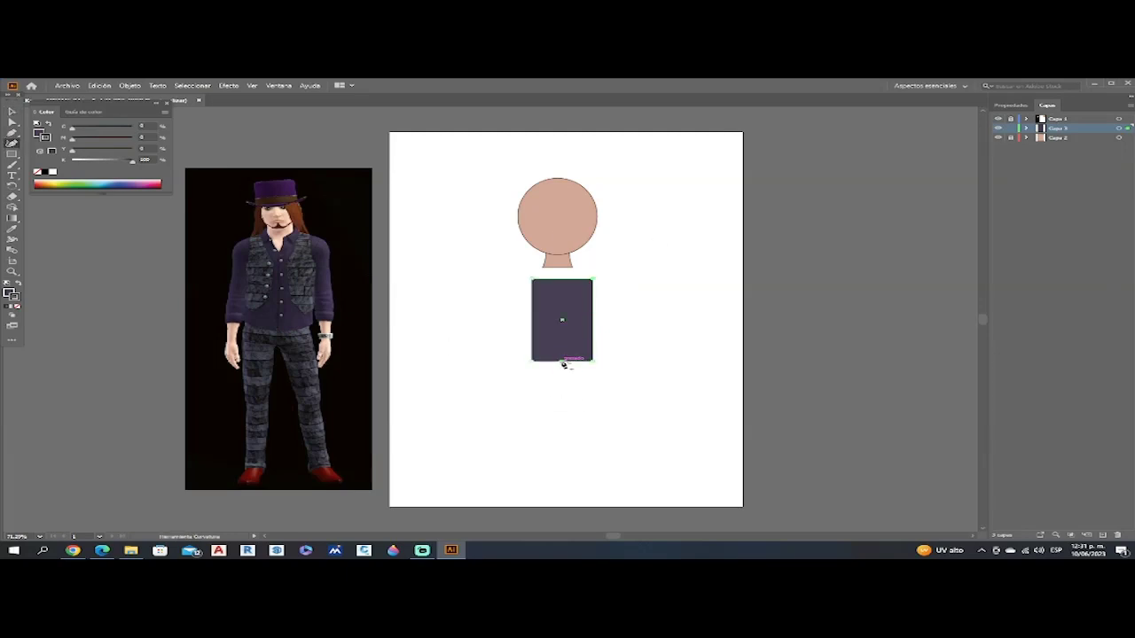
{"action": "left_click", "coordinate": [562, 363]}
{"action": "left_click_drag", "start_coordinate": [562, 367], "coordinate": [562, 371]}
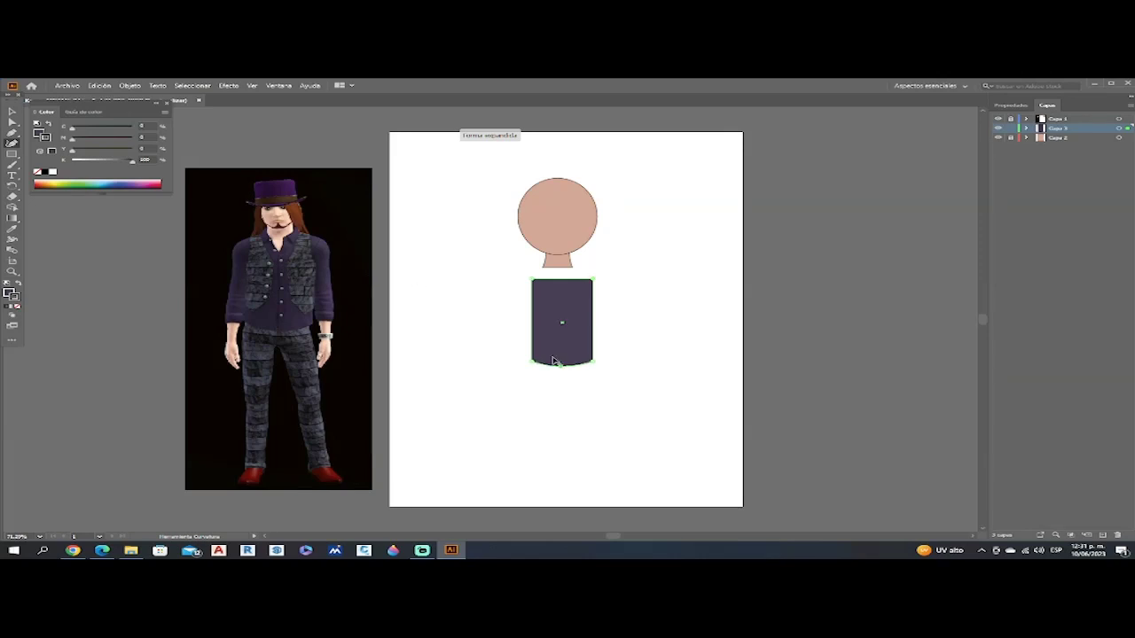
{"action": "left_click", "coordinate": [13, 111]}
{"action": "left_click", "coordinate": [433, 287]}
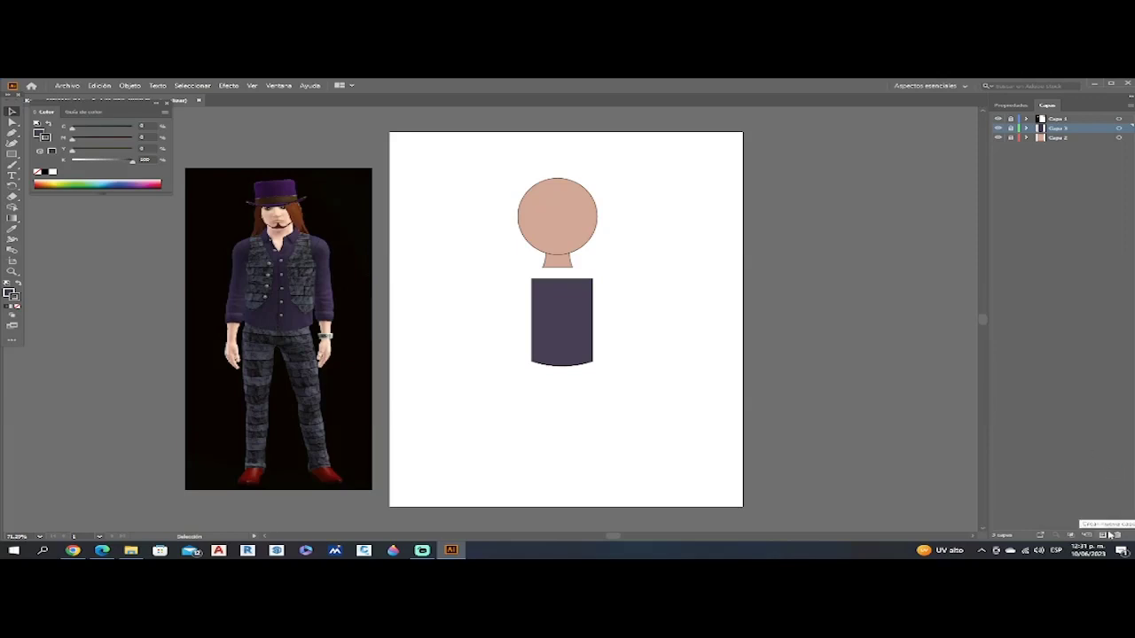
Add a layer beneath Capa 3 and draw a curved sleeve from the neck's right base, over the shoulder, to a point below the torso
{"action": "left_click", "coordinate": [1108, 535]}
{"action": "left_click_drag", "start_coordinate": [1074, 130], "coordinate": [1073, 145]}
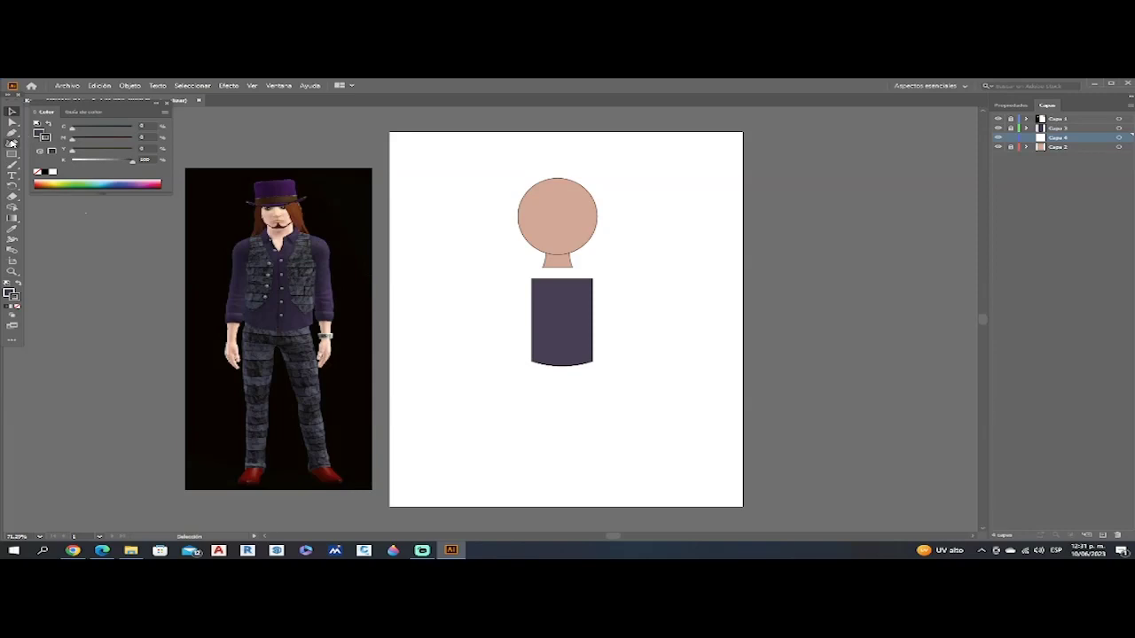
{"action": "left_click", "coordinate": [13, 142]}
{"action": "left_click", "coordinate": [573, 268]}
{"action": "left_click", "coordinate": [615, 383]}
{"action": "left_click", "coordinate": [608, 272]}
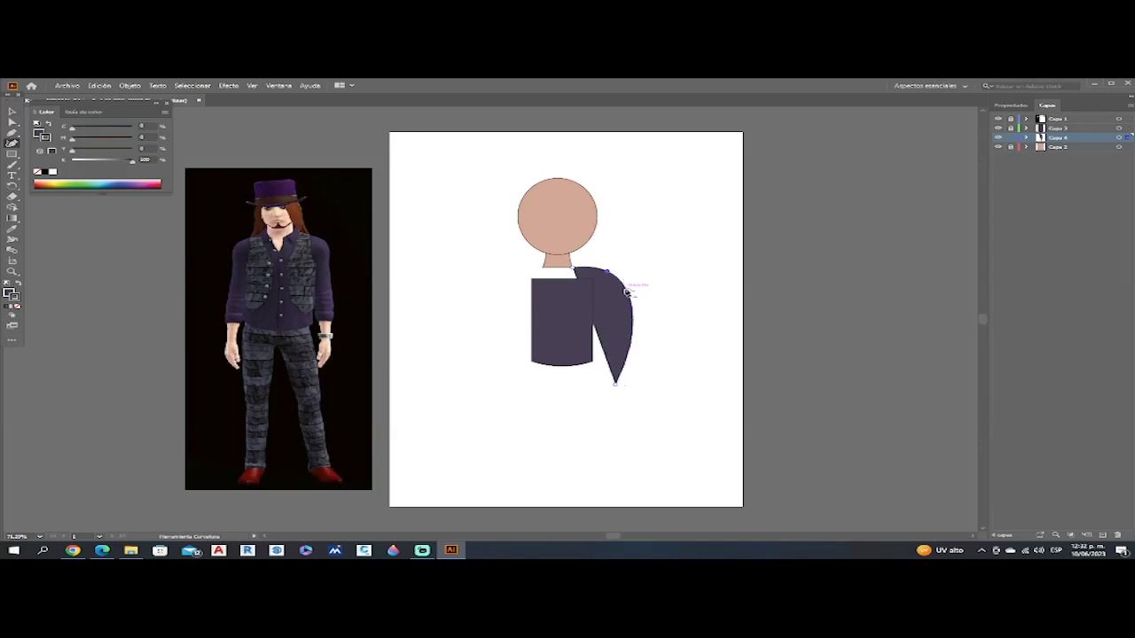
{"action": "left_click", "coordinate": [615, 306]}
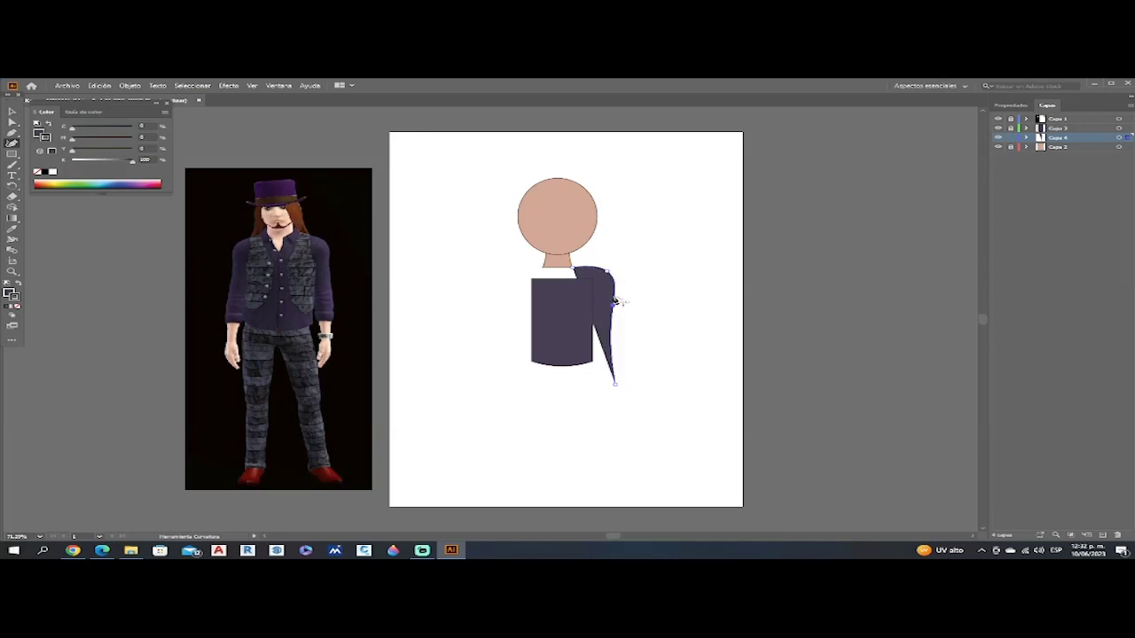
Duplicate the sleeve to the left of the torso and reflect the copy horizontally
{"action": "left_click", "coordinate": [13, 112]}
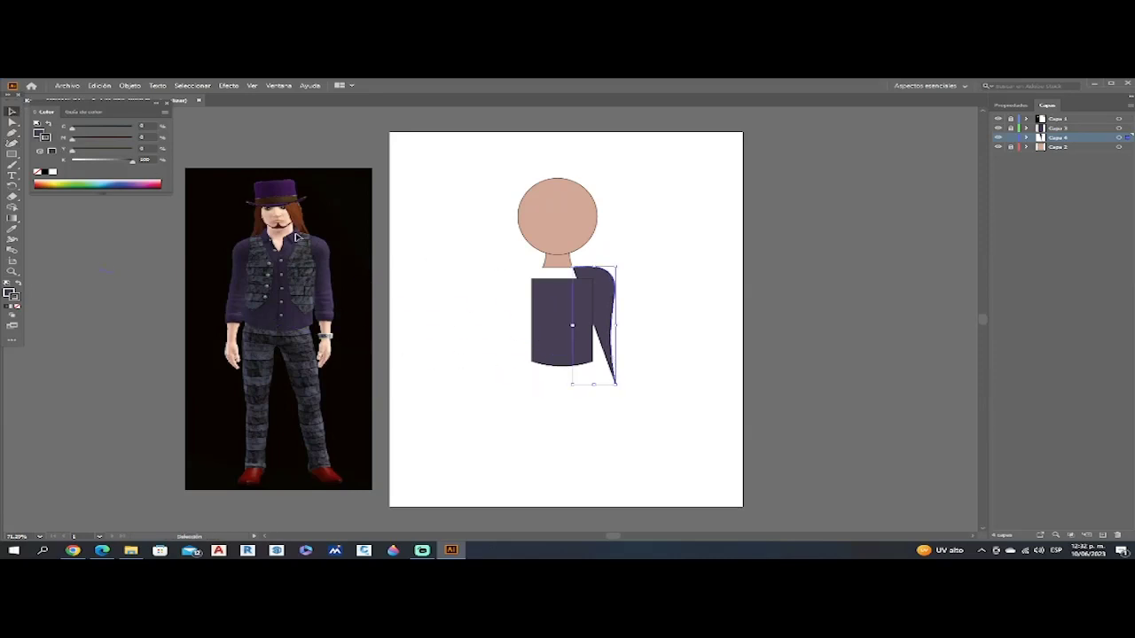
{"action": "left_click", "coordinate": [611, 280]}
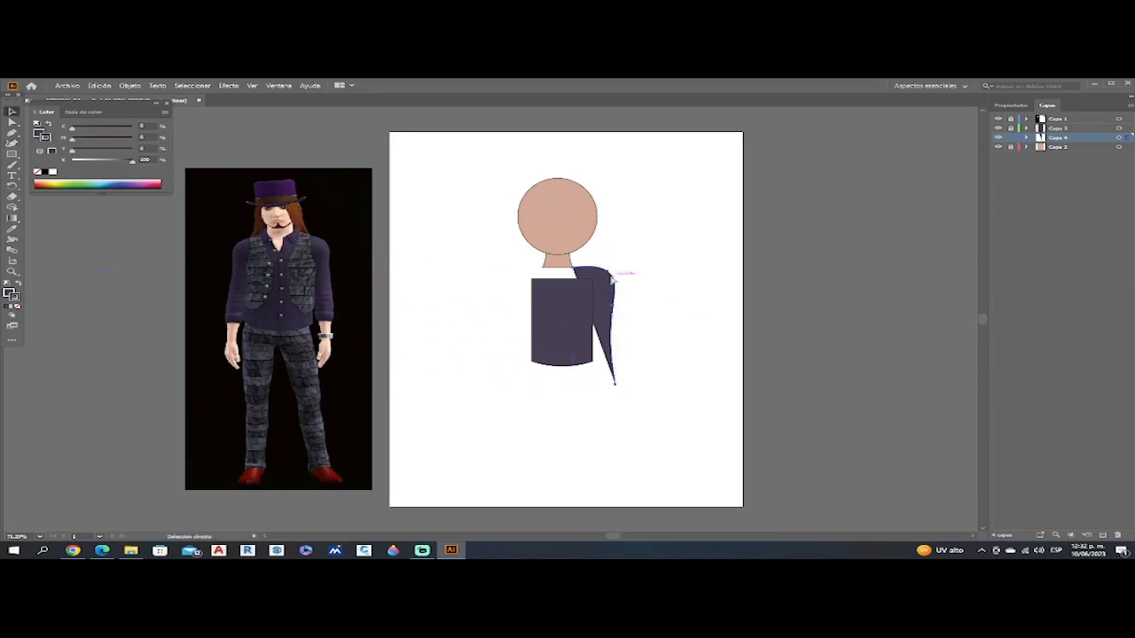
{"action": "left_click_drag", "start_coordinate": [611, 276], "coordinate": [506, 273], "text": "alt"}
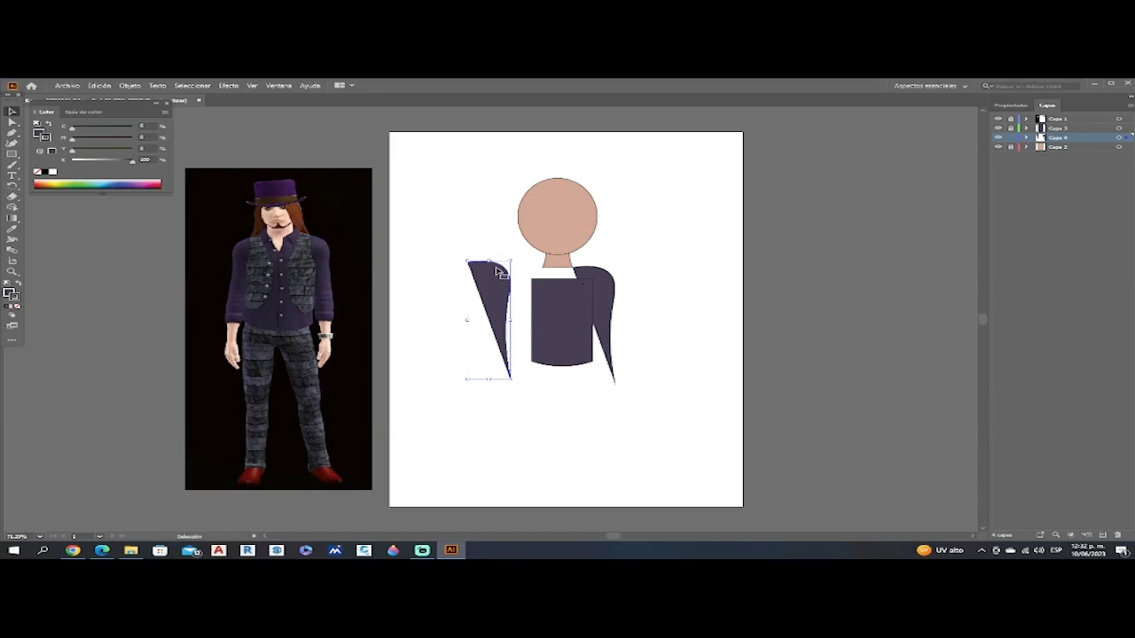
{"action": "right_click", "coordinate": [500, 268]}
{"action": "mouse_move", "coordinate": [609, 406]}
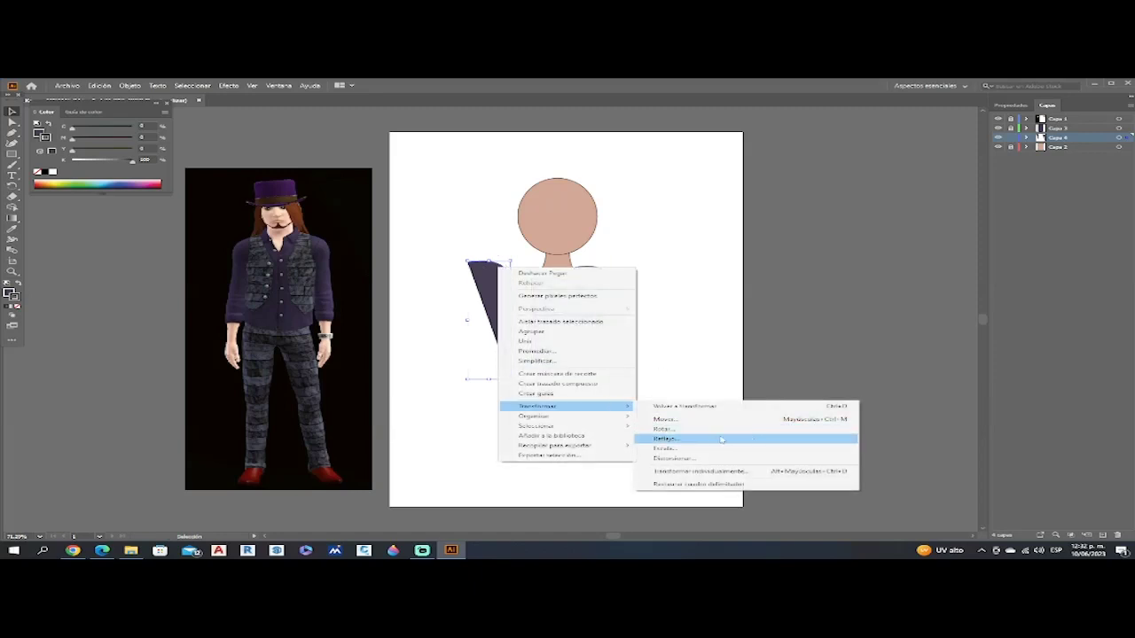
{"action": "left_click", "coordinate": [665, 437]}
{"action": "left_click", "coordinate": [113, 224]}
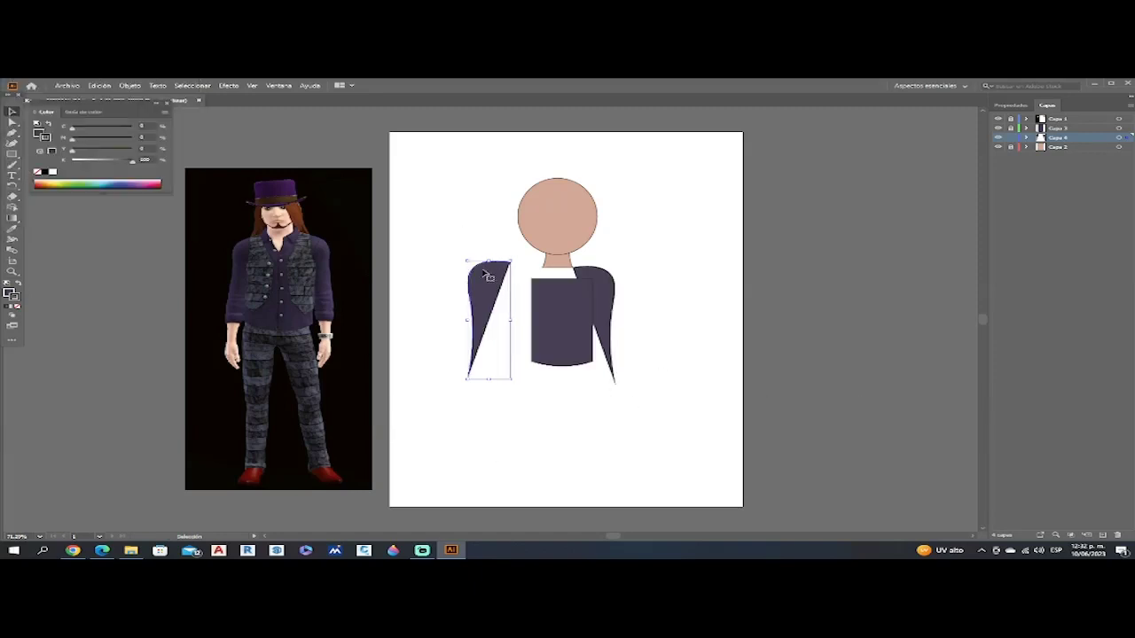
Position the mirrored sleeve against the torso's left side, level with the right sleeve
{"action": "left_click_drag", "start_coordinate": [481, 268], "coordinate": [534, 275]}
{"action": "key", "text": "Right"}
{"action": "key", "text": "Right"}
{"action": "key", "text": "Right"}
{"action": "key", "text": "Right"}
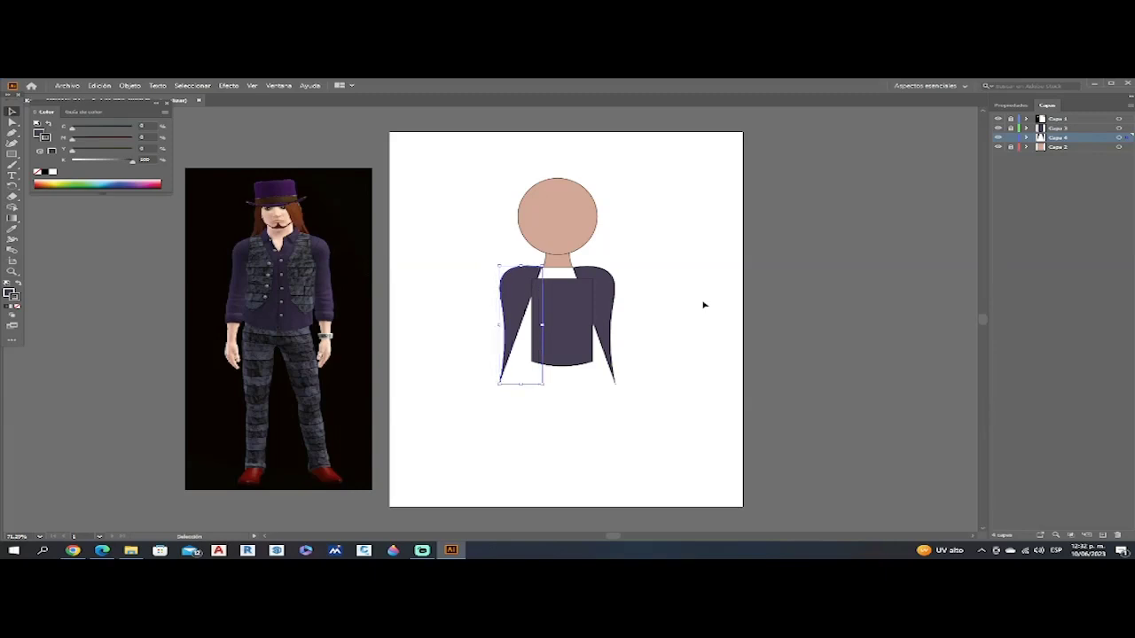
{"action": "left_click", "coordinate": [702, 307]}
Add a new layer beneath Capa 4 and sample the reference outfit's dark grey as fill, with a black stroke
{"action": "left_click", "coordinate": [1102, 535]}
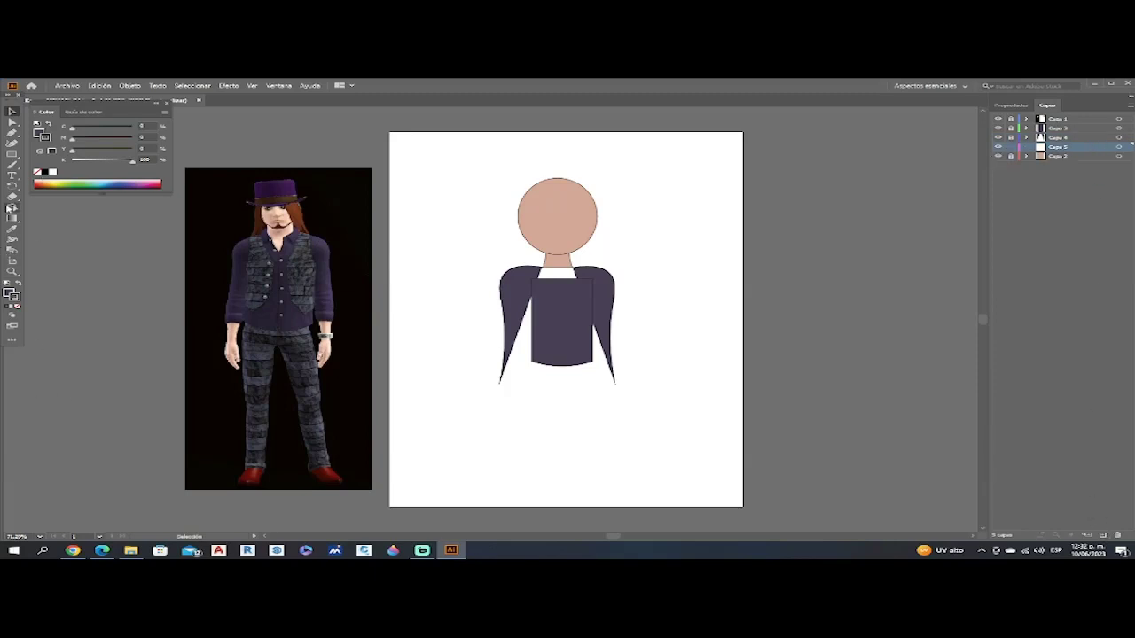
{"action": "left_click", "coordinate": [13, 229]}
{"action": "left_click", "coordinate": [19, 306]}
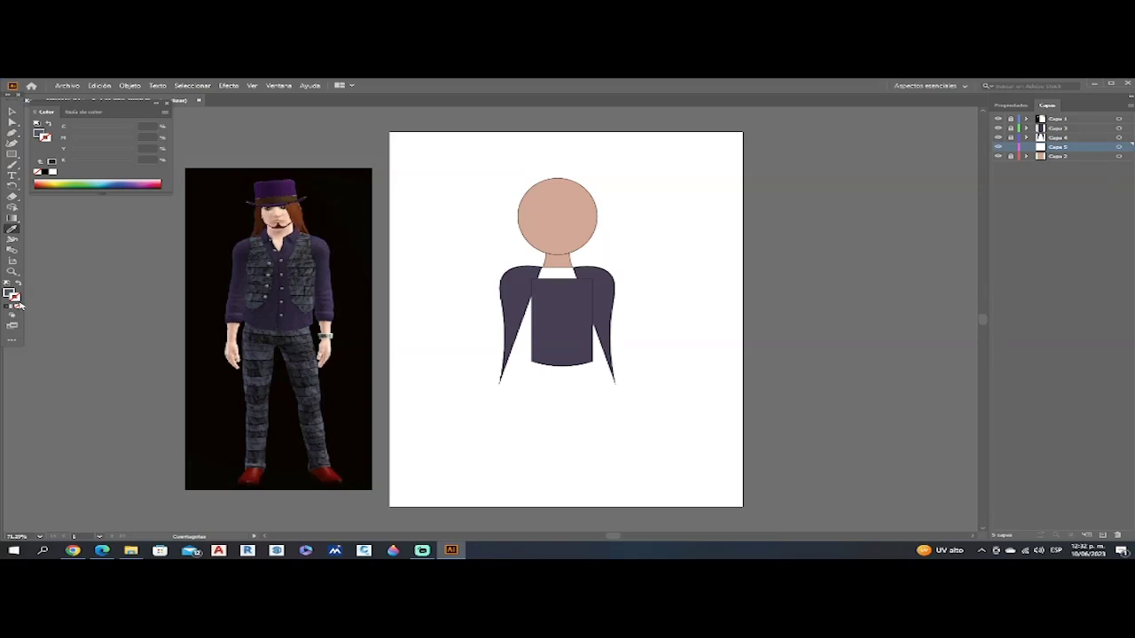
{"action": "left_click", "coordinate": [44, 172]}
Draw dark grey trousers with two tapering, straight-edged legs and an inner gap, starting from the torso's lower corners
{"action": "left_click", "coordinate": [11, 134]}
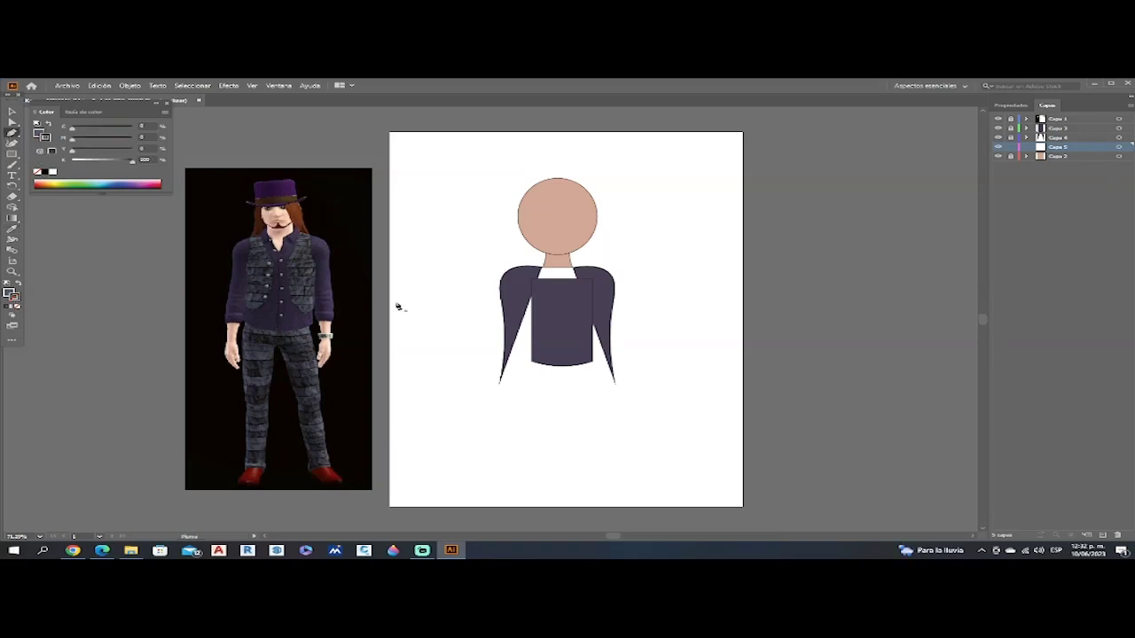
{"action": "left_click", "coordinate": [531, 361]}
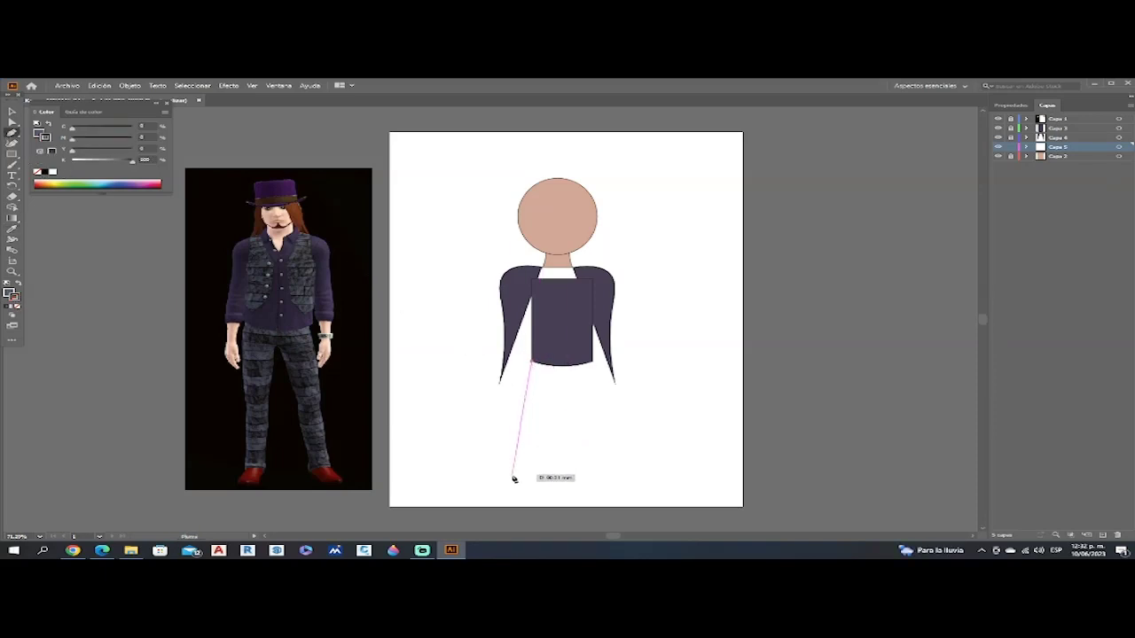
{"action": "left_click", "coordinate": [527, 480]}
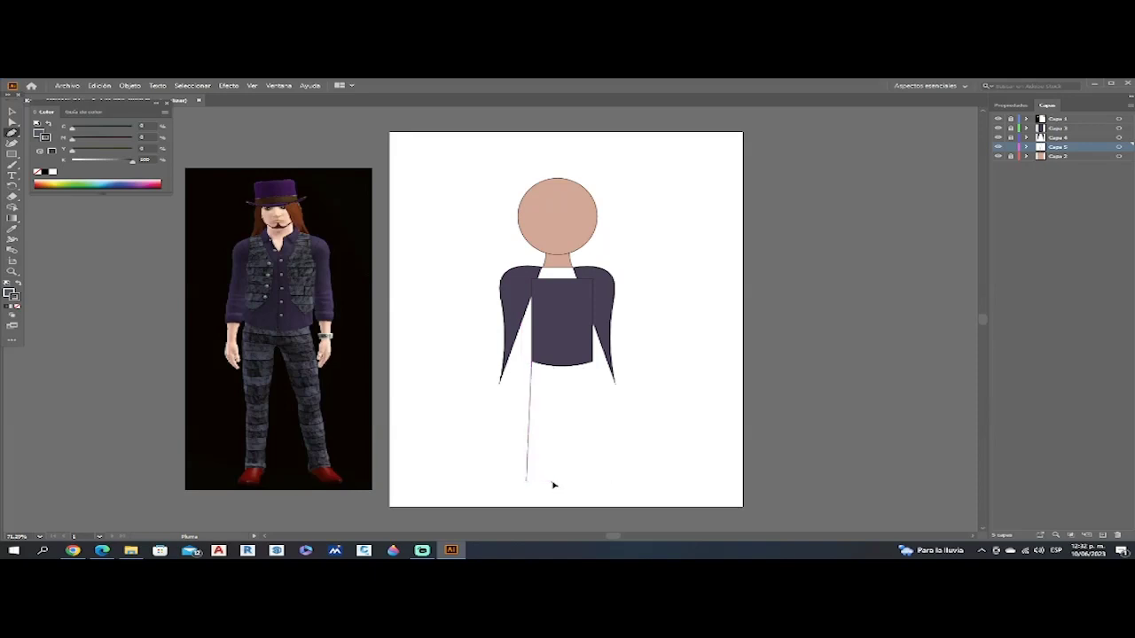
{"action": "left_click", "coordinate": [554, 484]}
{"action": "left_click", "coordinate": [562, 383]}
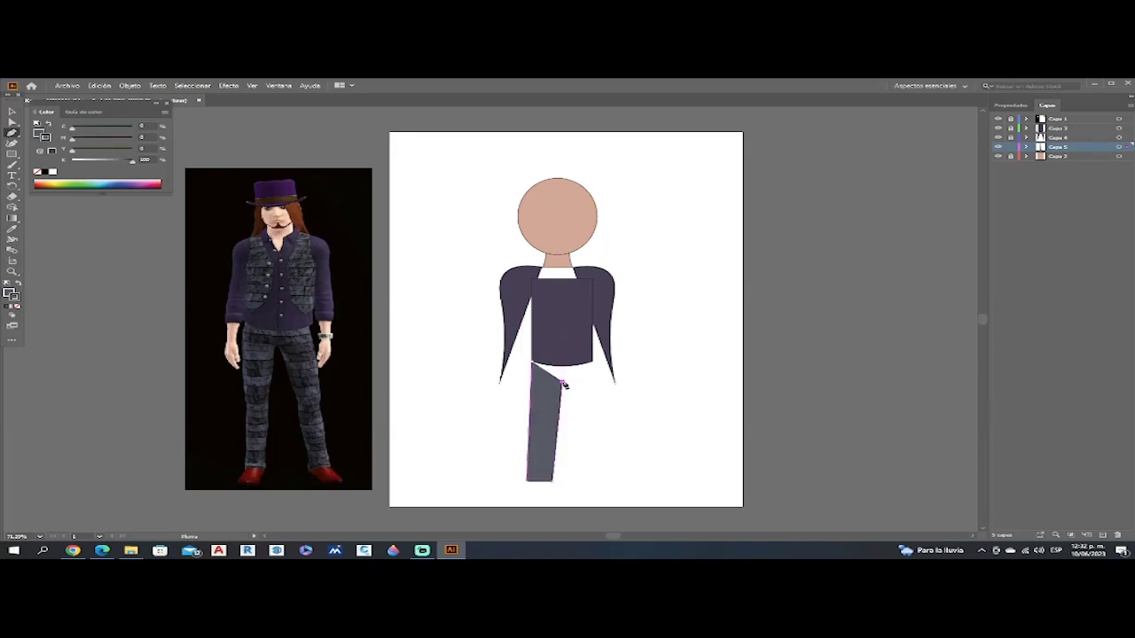
{"action": "left_click", "coordinate": [576, 481]}
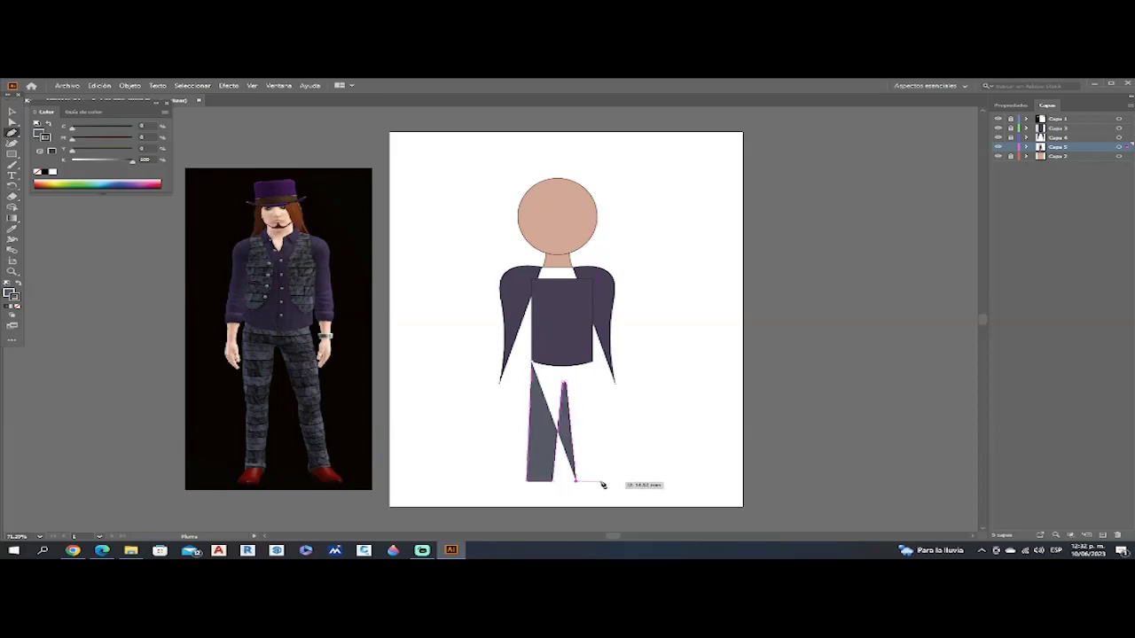
{"action": "left_click", "coordinate": [602, 484]}
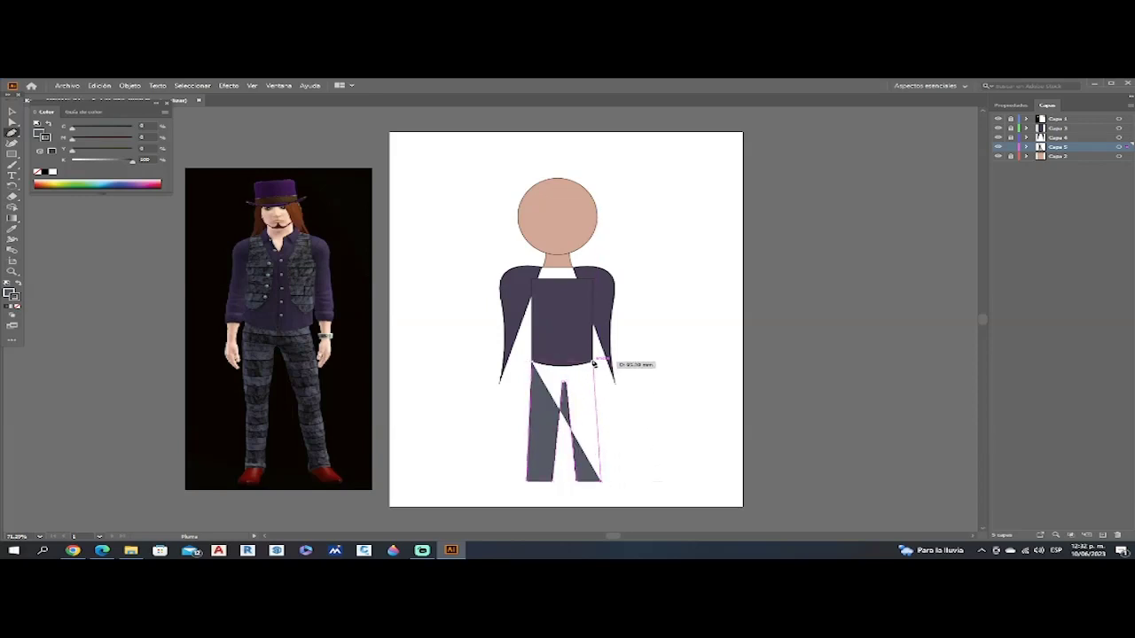
{"action": "left_click", "coordinate": [593, 364]}
{"action": "left_click", "coordinate": [10, 112]}
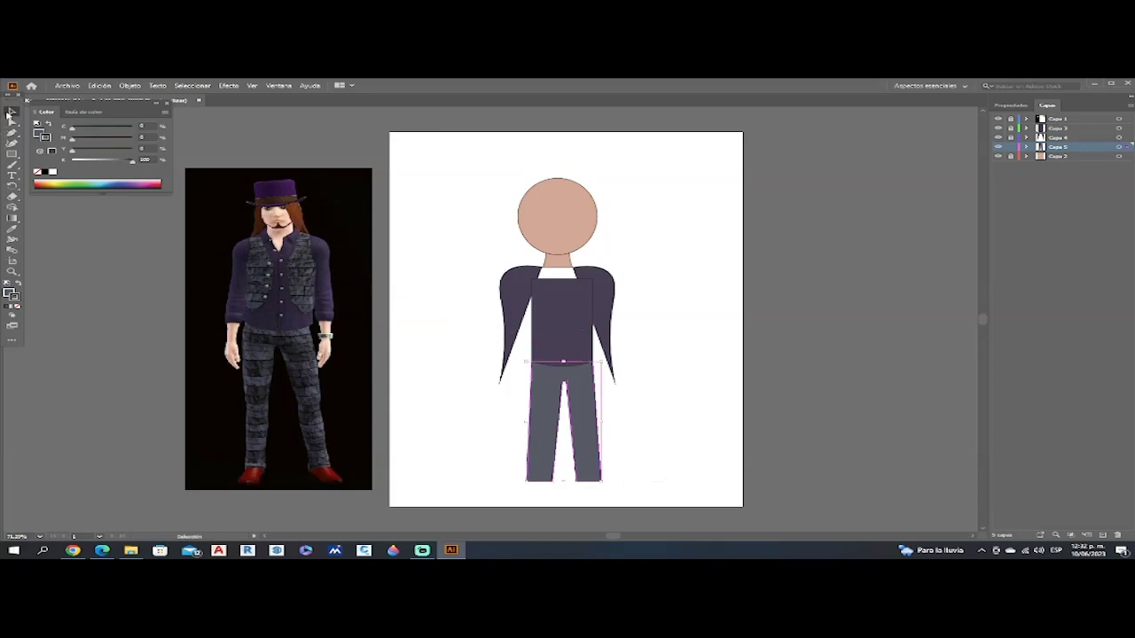
{"action": "left_click", "coordinate": [618, 435]}
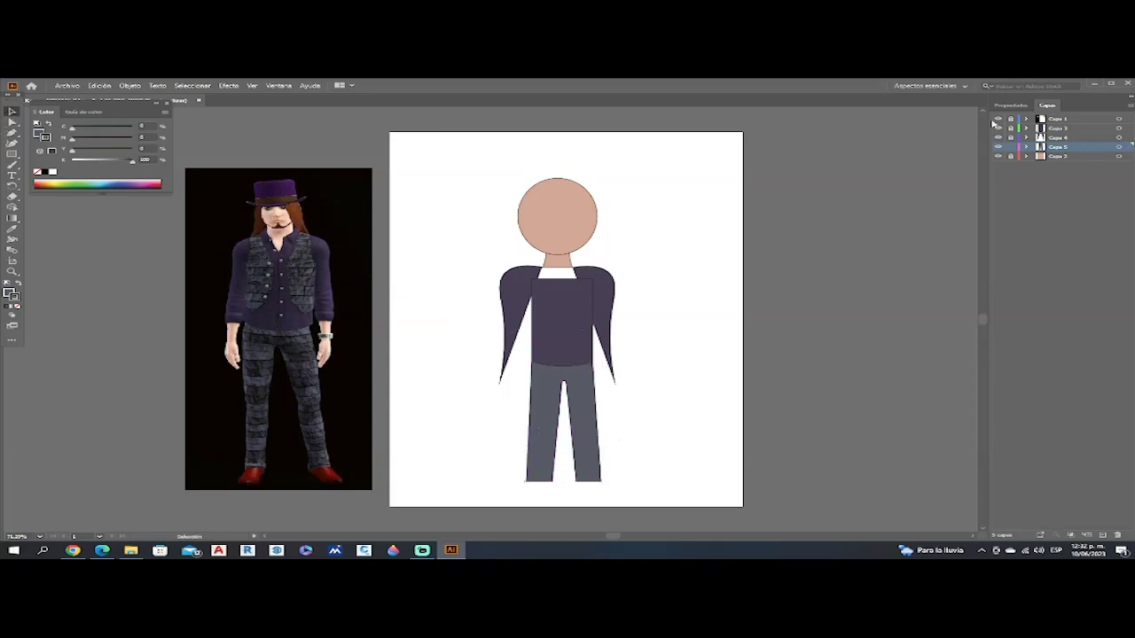
Add a layer directly above Capa 5 and sample the reference trousers' dark stripe colour as fill, with a black stroke
{"action": "left_click", "coordinate": [1101, 535]}
{"action": "left_click", "coordinate": [12, 295]}
{"action": "left_click", "coordinate": [12, 230]}
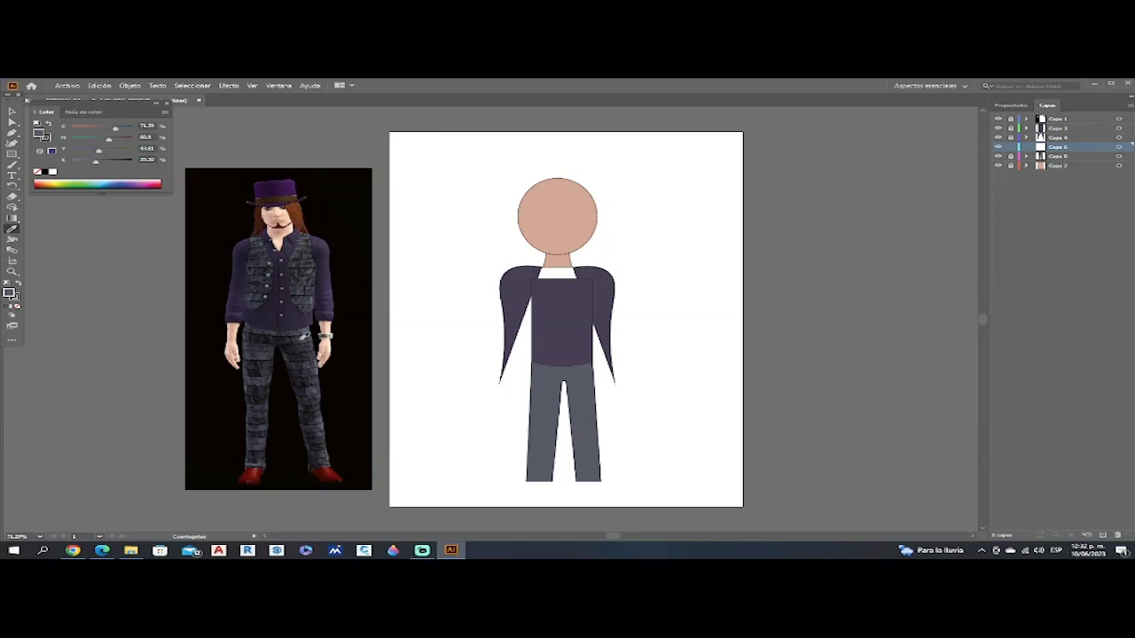
{"action": "left_click", "coordinate": [301, 340]}
{"action": "left_click", "coordinate": [261, 339]}
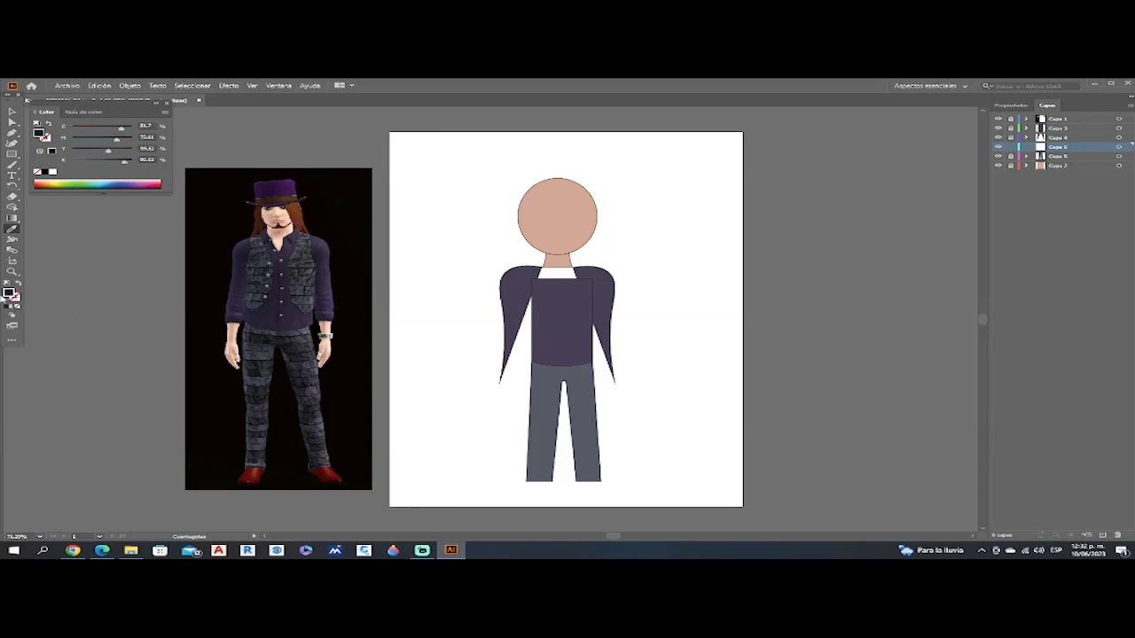
{"action": "left_click", "coordinate": [17, 301]}
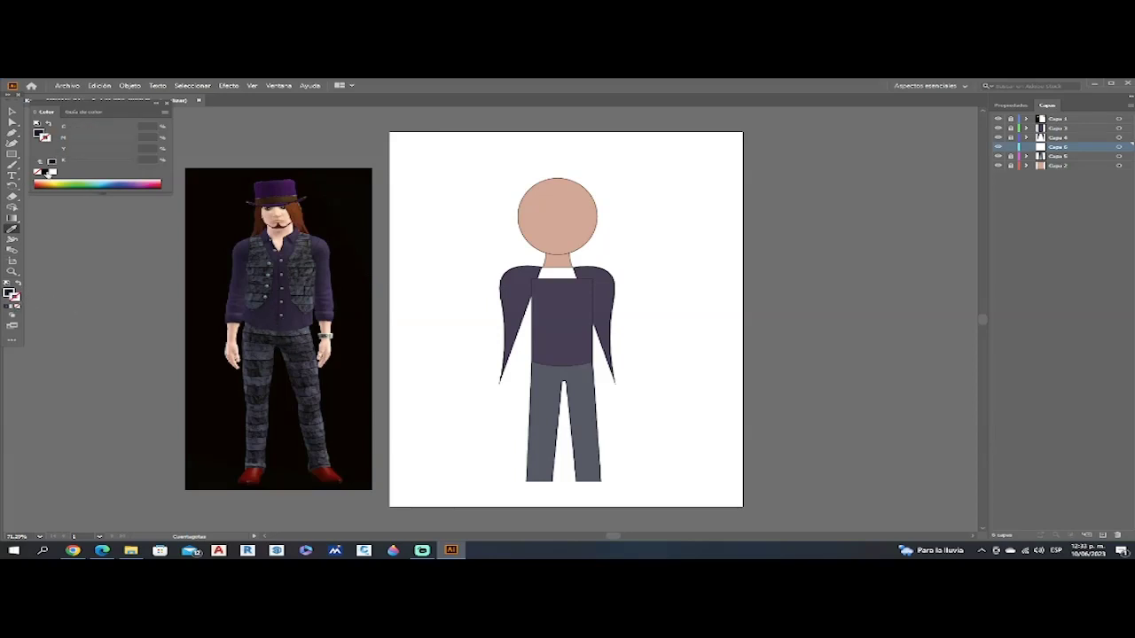
{"action": "left_click", "coordinate": [46, 173]}
Draw a thin, slightly sagging dark stripe across the full width of the trousers, just above the crotch
{"action": "left_click", "coordinate": [11, 144]}
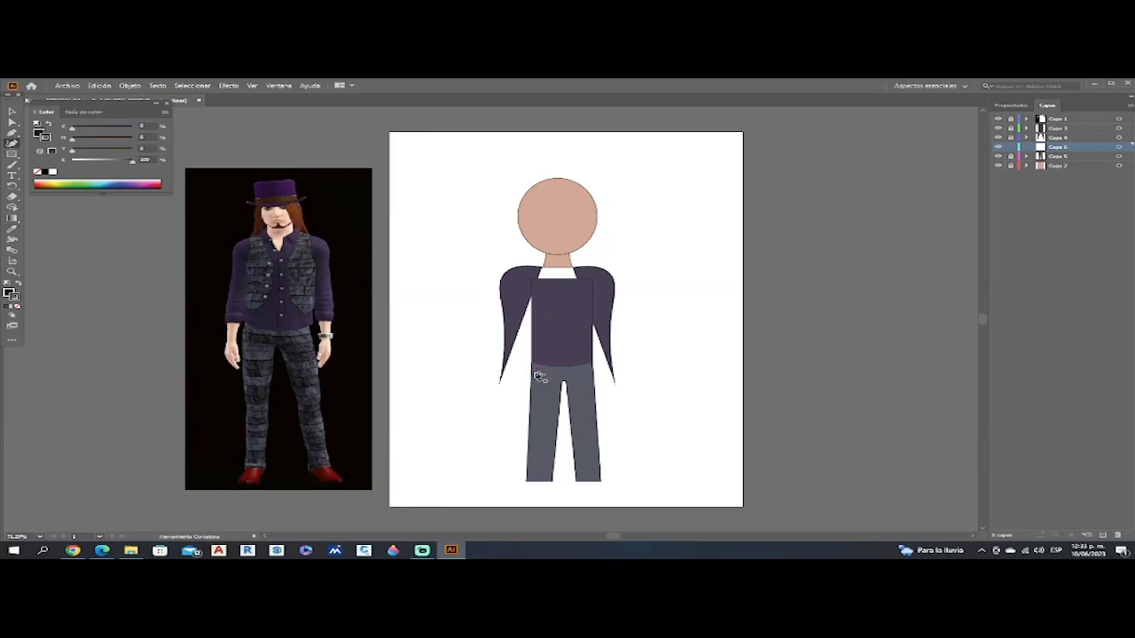
{"action": "left_click", "coordinate": [531, 374]}
{"action": "left_click", "coordinate": [593, 374]}
{"action": "left_click", "coordinate": [561, 376]}
{"action": "left_click", "coordinate": [12, 110]}
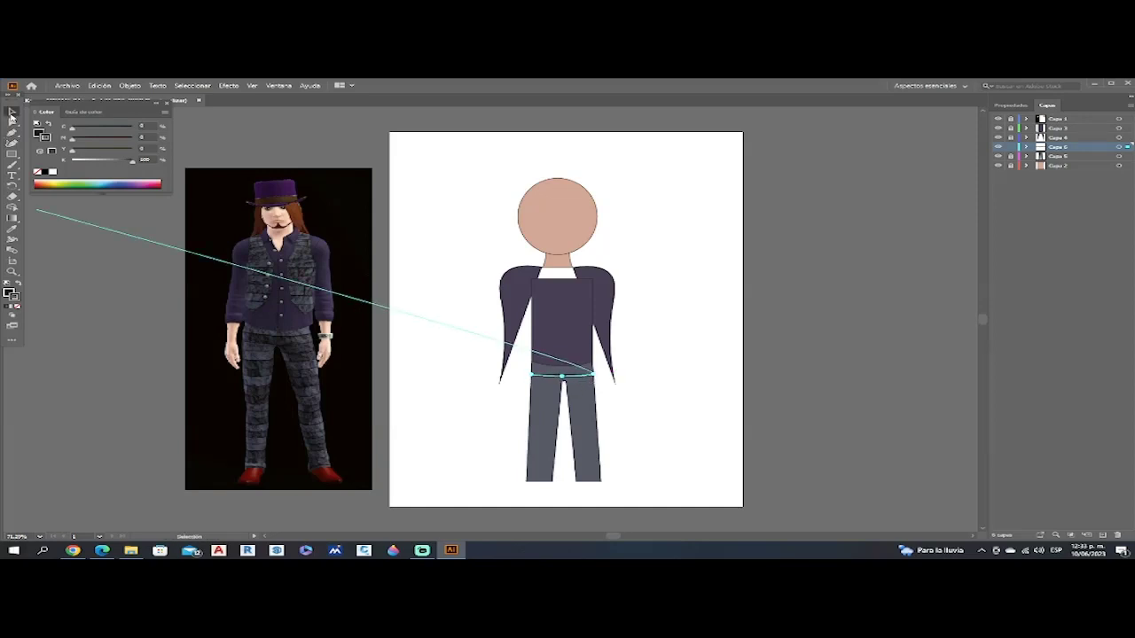
{"action": "left_click", "coordinate": [494, 405]}
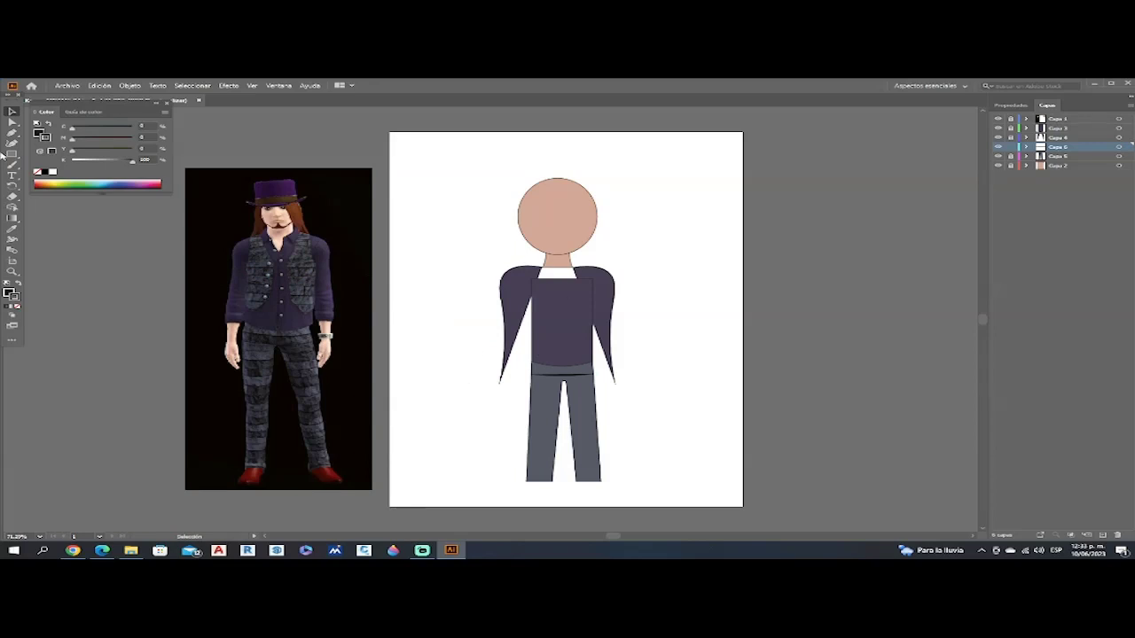
Draw a shorter curved dark stripe across the left trouser leg, level with the crotch
{"action": "left_click", "coordinate": [12, 142]}
{"action": "left_click", "coordinate": [531, 388]}
{"action": "left_click", "coordinate": [561, 390]}
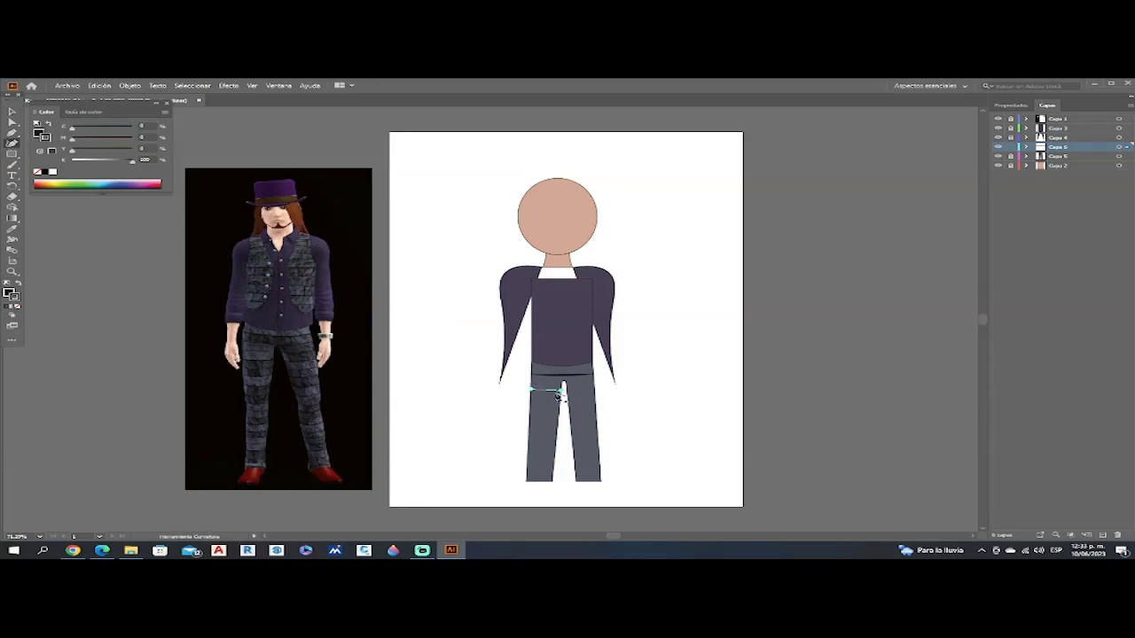
{"action": "left_click", "coordinate": [544, 391]}
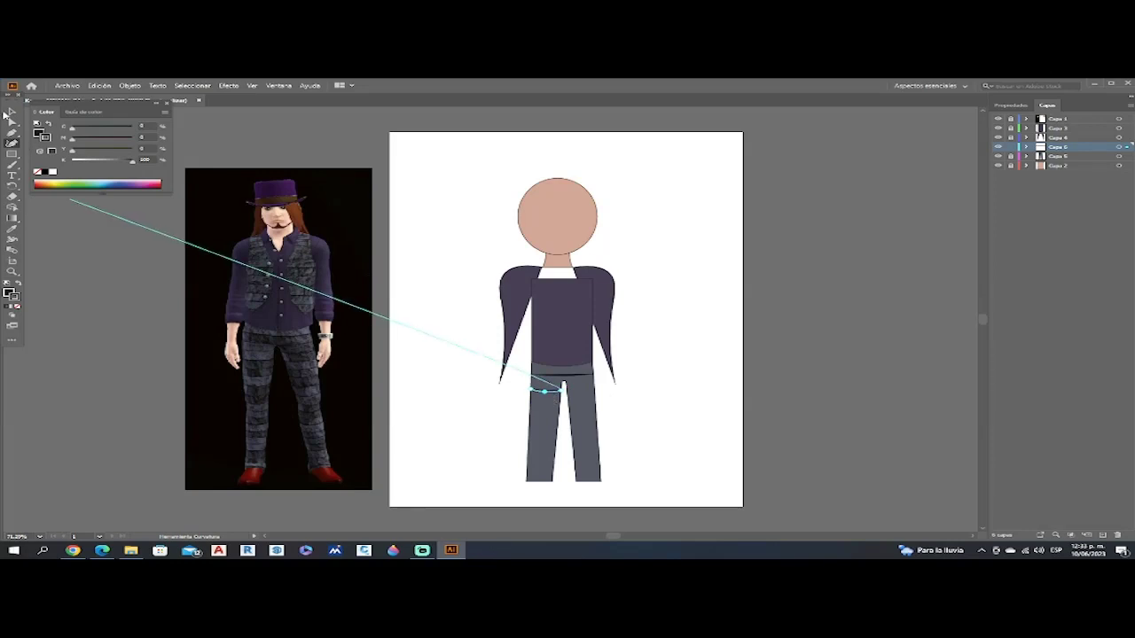
{"action": "left_click", "coordinate": [12, 111]}
{"action": "left_click", "coordinate": [479, 380]}
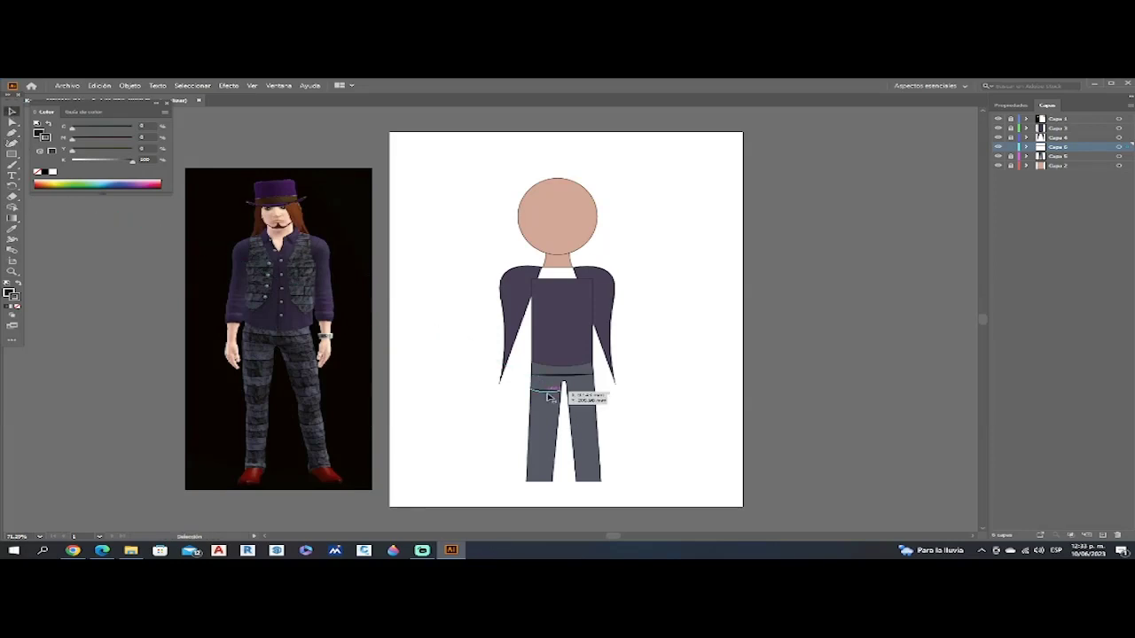
Duplicate the left leg's stripe onto the right trouser leg and adjust it to fit the leg
{"action": "left_click", "coordinate": [548, 390]}
{"action": "left_click_drag", "start_coordinate": [547, 391], "coordinate": [581, 394]}
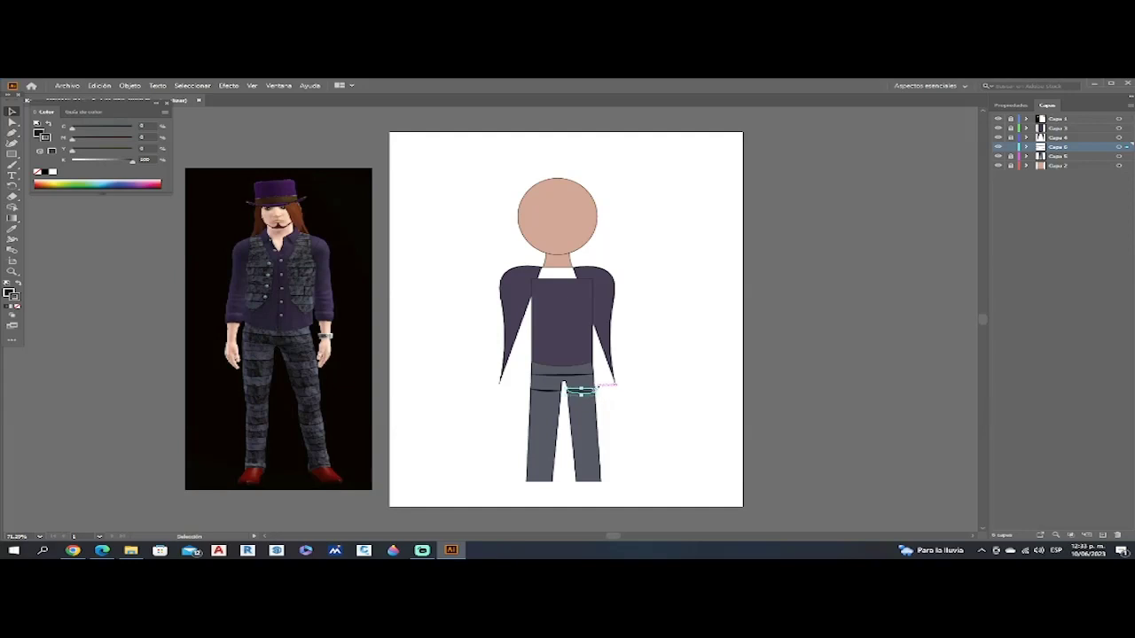
{"action": "left_click_drag", "start_coordinate": [598, 387], "coordinate": [610, 393]}
Copy the left leg's stripe and place the duplicate below it as a second stripe
{"action": "left_click_drag", "start_coordinate": [545, 390], "coordinate": [550, 397]}
{"action": "key", "text": "ctrl+c"}
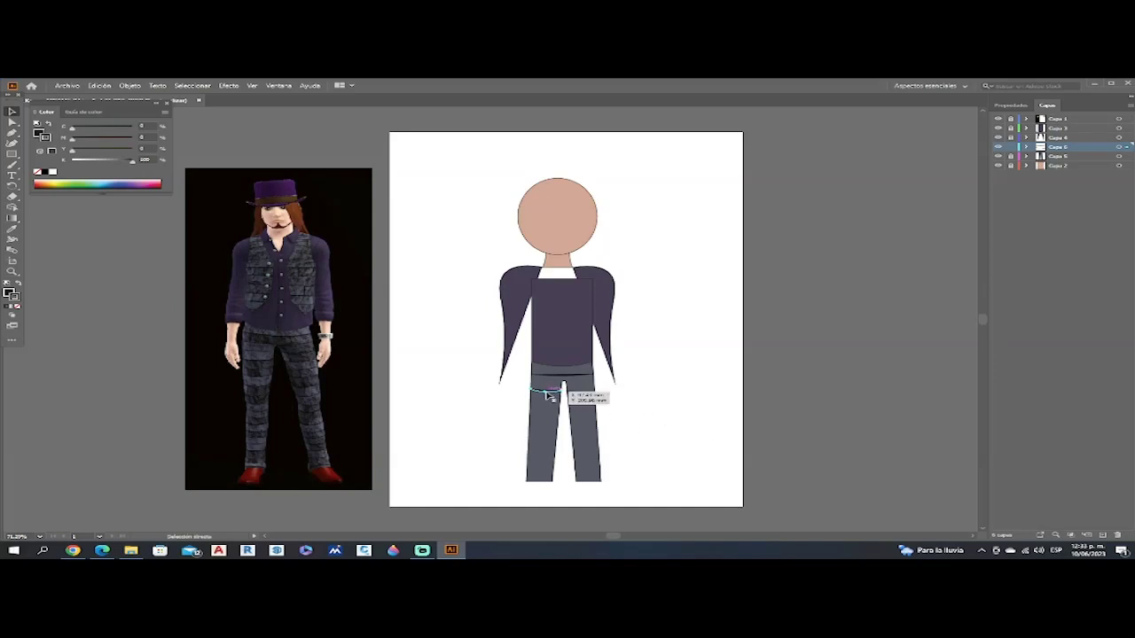
{"action": "key", "text": "ctrl+v"}
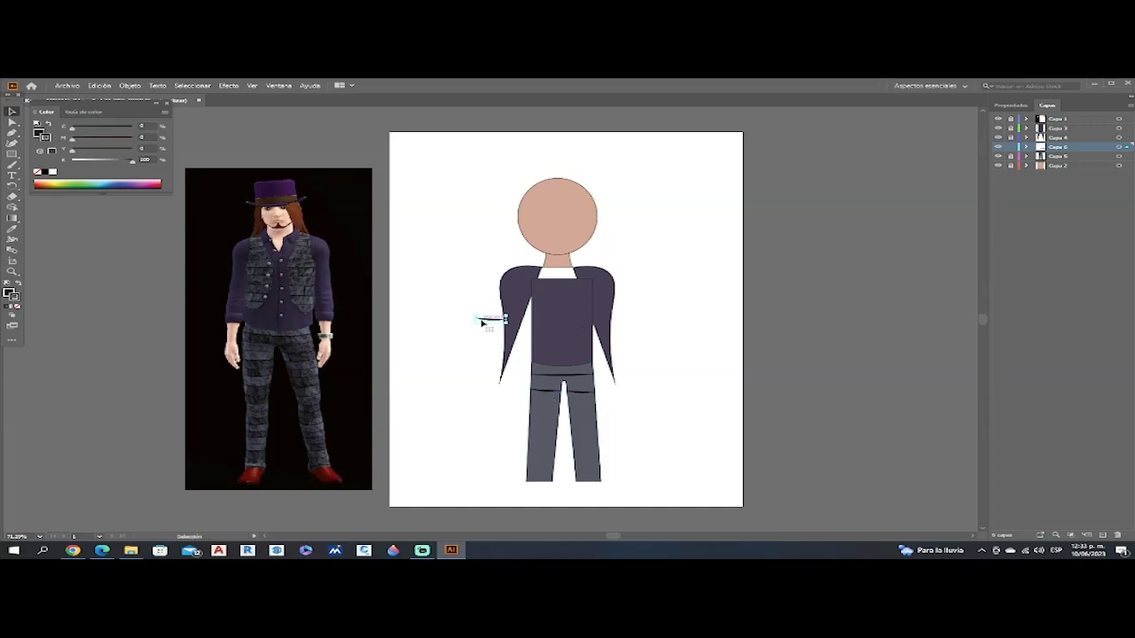
{"action": "left_click_drag", "start_coordinate": [482, 323], "coordinate": [541, 409]}
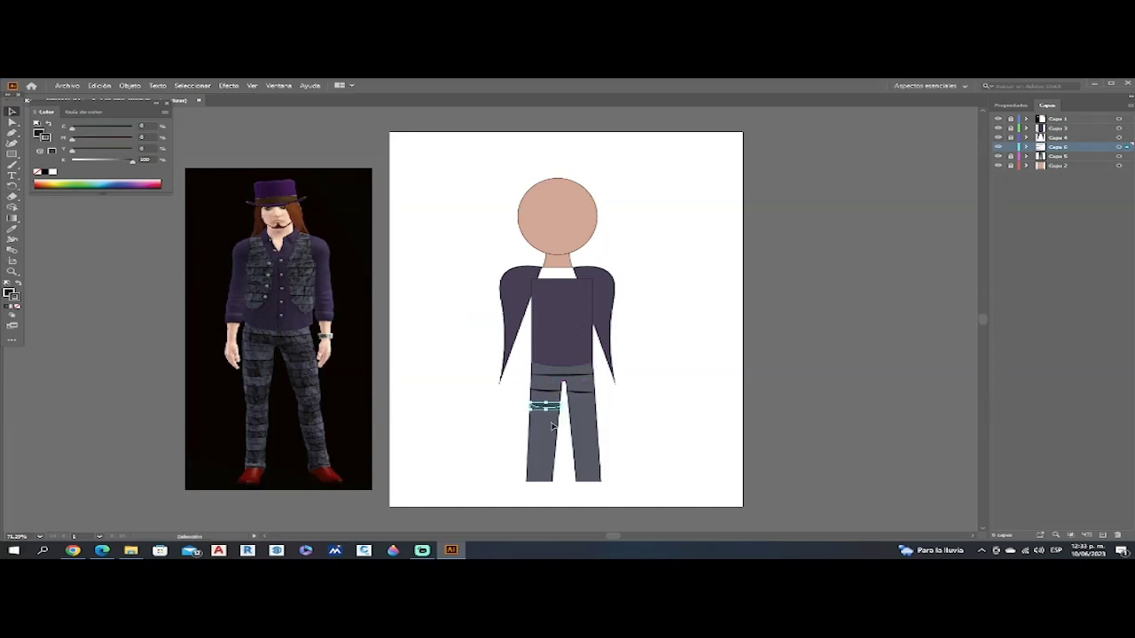
Place a second stripe on the right trouser leg, level with the left leg's second one, and adjust its fit
{"action": "left_click", "coordinate": [588, 393]}
{"action": "key", "text": "c"}
{"action": "left_click_drag", "start_coordinate": [582, 393], "coordinate": [561, 402]}
{"action": "left_click", "coordinate": [12, 111]}
{"action": "left_click", "coordinate": [545, 409]}
{"action": "left_click", "coordinate": [707, 450]}
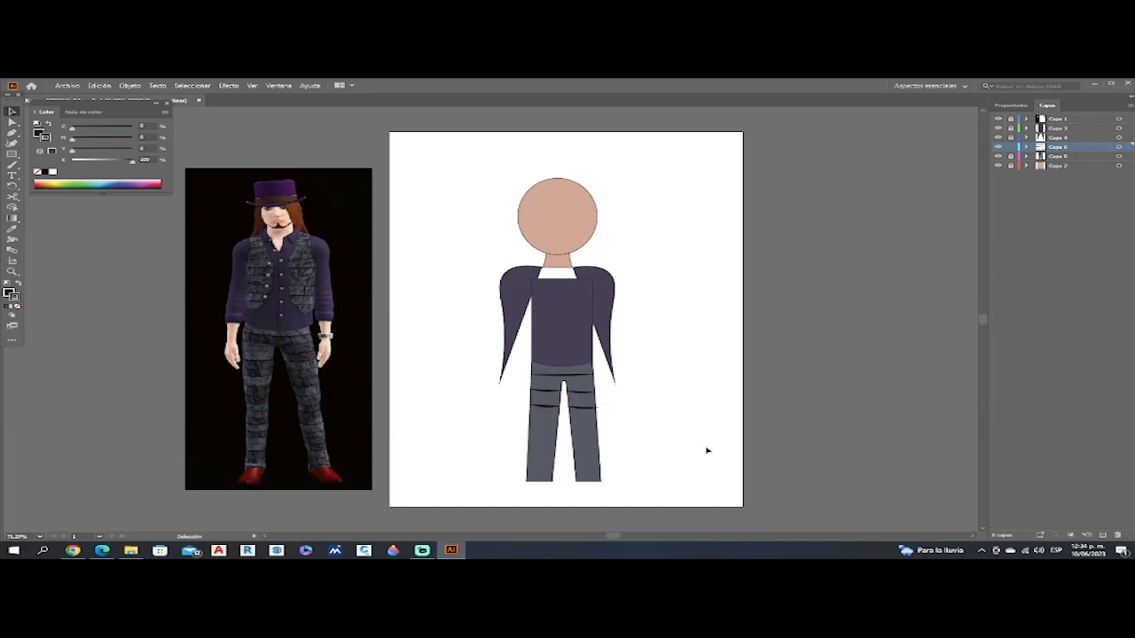
{"action": "left_click", "coordinate": [583, 407]}
{"action": "left_click", "coordinate": [586, 409]}
{"action": "left_click_drag", "start_coordinate": [596, 406], "coordinate": [598, 403]}
{"action": "left_click", "coordinate": [641, 421]}
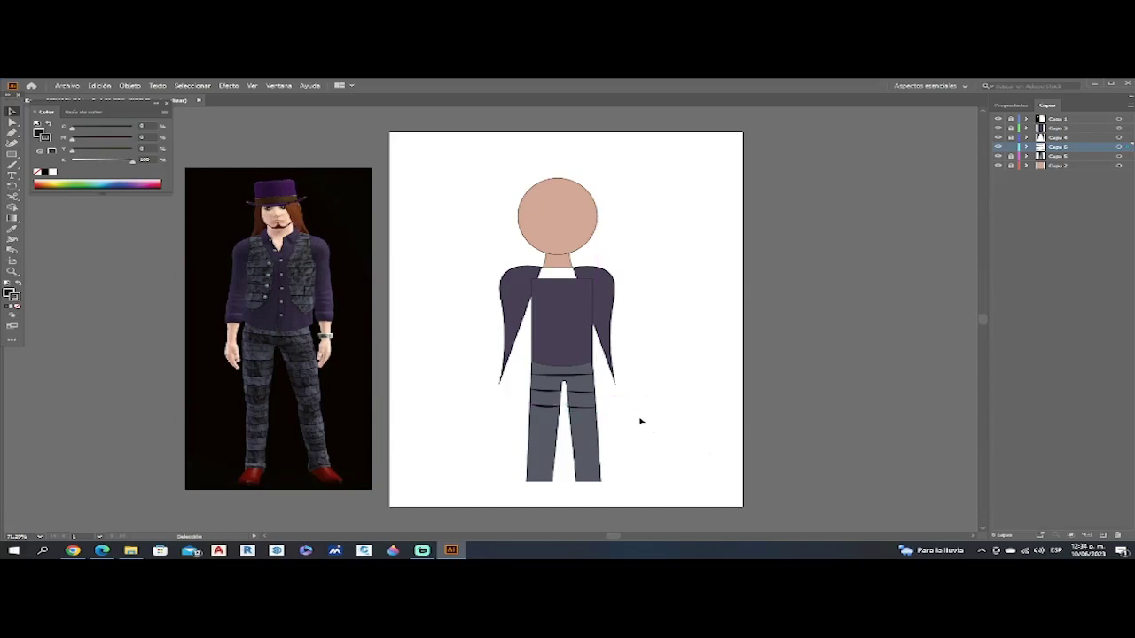
Paste another stripe copy and place it as the third stripe on the left trouser leg
{"action": "left_click", "coordinate": [582, 413]}
{"action": "key", "text": "a"}
{"action": "key", "text": "v"}
{"action": "key", "text": "a"}
{"action": "key", "text": "v"}
{"action": "key", "text": "ctrl+v"}
{"action": "mouse_move", "coordinate": [485, 321]}
{"action": "left_mouse_down"}
{"action": "mouse_move", "coordinate": [536, 351]}
{"action": "mouse_move", "coordinate": [560, 424]}
{"action": "mouse_move", "coordinate": [540, 424]}
{"action": "left_mouse_up"}
Try to fit a pasted stripe as the right leg's third one, then delete it
{"action": "key", "text": "c"}
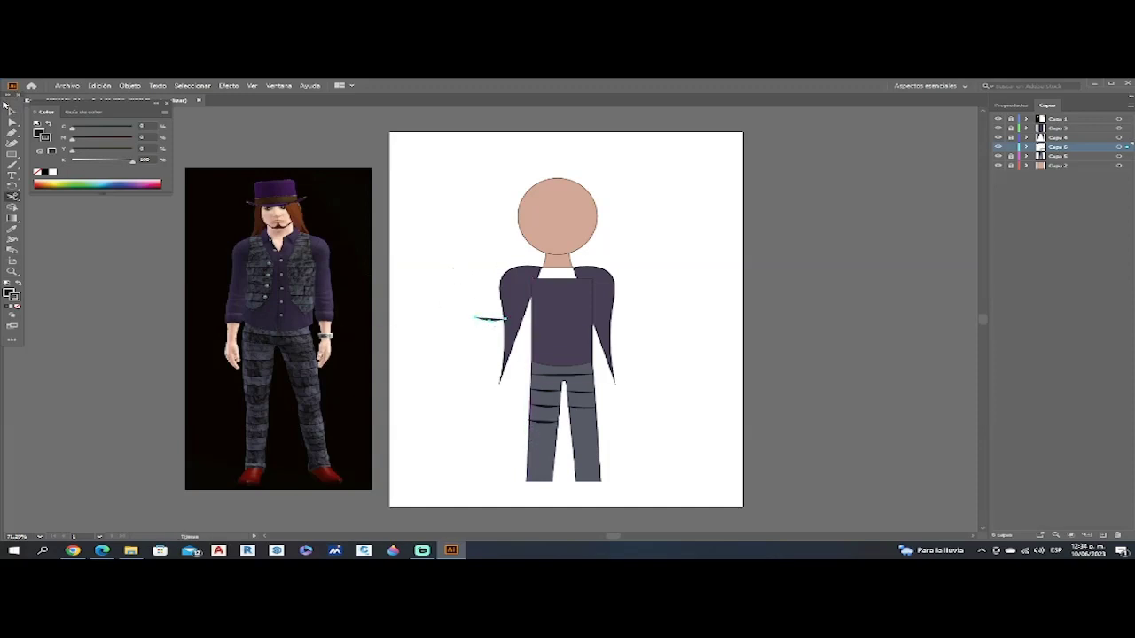
{"action": "key", "text": "v"}
{"action": "mouse_move", "coordinate": [483, 326]}
{"action": "left_mouse_down"}
{"action": "mouse_move", "coordinate": [616, 367]}
{"action": "mouse_move", "coordinate": [636, 416]}
{"action": "mouse_move", "coordinate": [580, 422]}
{"action": "left_mouse_up"}
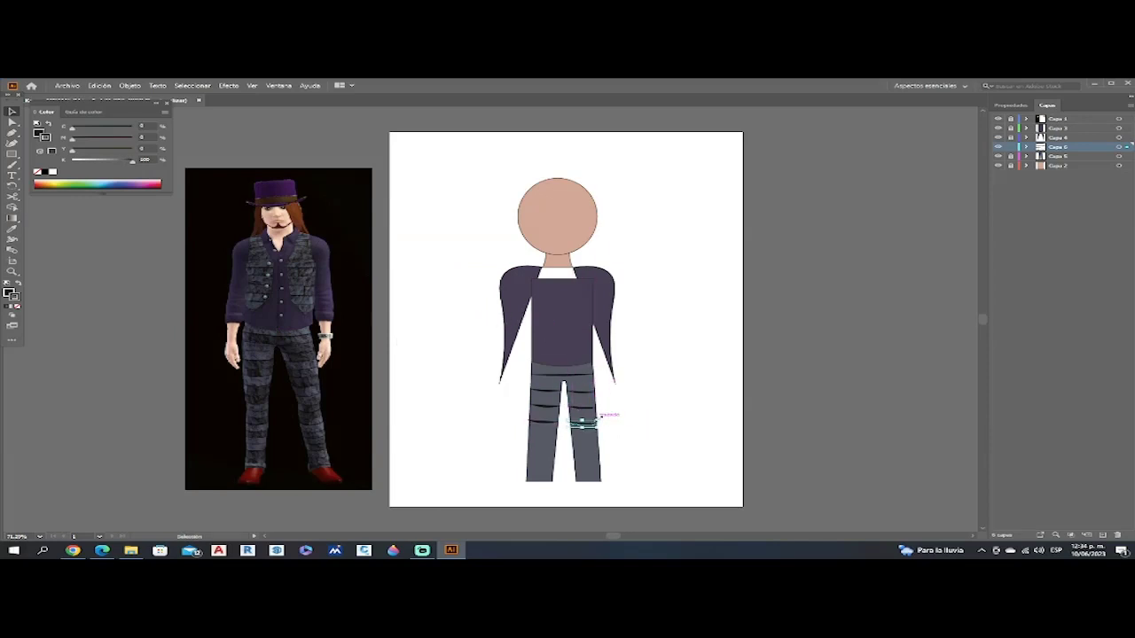
{"action": "left_click", "coordinate": [642, 430]}
{"action": "left_click", "coordinate": [578, 423]}
{"action": "left_click_drag", "start_coordinate": [566, 419], "coordinate": [590, 418]}
{"action": "left_click", "coordinate": [687, 454]}
{"action": "left_click", "coordinate": [670, 450]}
{"action": "left_click", "coordinate": [682, 458]}
{"action": "key", "text": "Delete"}
Copy the left leg's third stripe and move the duplicate to the same height on the right leg
{"action": "left_click_drag", "start_coordinate": [539, 423], "coordinate": [593, 423]}
{"action": "left_click", "coordinate": [544, 424]}
{"action": "key", "text": "ctrl+c"}
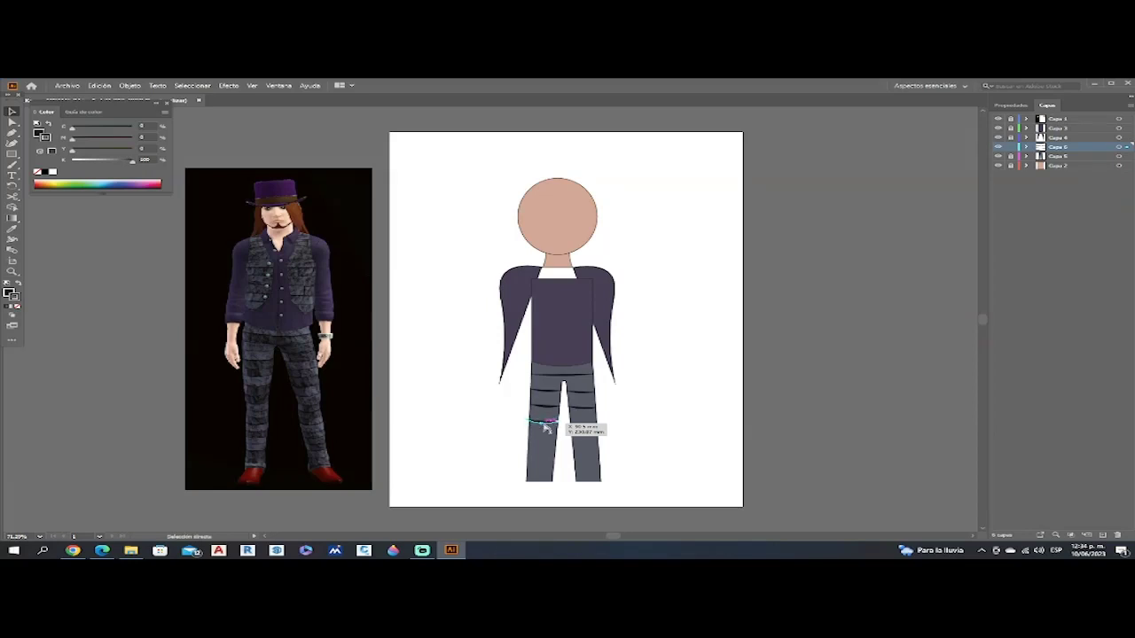
{"action": "key", "text": "ctrl+v"}
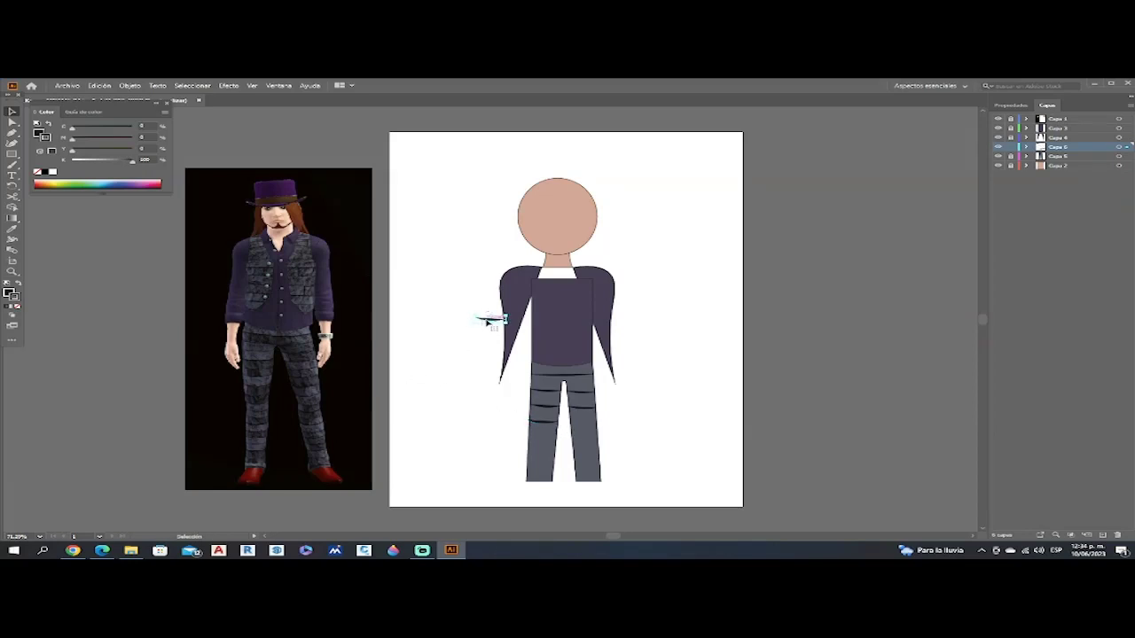
{"action": "mouse_move", "coordinate": [490, 320]}
{"action": "left_mouse_down"}
{"action": "mouse_move", "coordinate": [626, 416]}
{"action": "mouse_move", "coordinate": [576, 422]}
{"action": "mouse_move", "coordinate": [599, 422]}
{"action": "left_mouse_up"}
{"action": "left_click", "coordinate": [580, 424]}
{"action": "left_click_drag", "start_coordinate": [581, 422], "coordinate": [582, 421]}
Delete all the dark stripes from both trouser legs and the hips
{"action": "key", "text": "Delete"}
{"action": "left_click", "coordinate": [542, 422]}
{"action": "key", "text": "Delete"}
{"action": "left_click", "coordinate": [546, 406]}
{"action": "key", "text": "Delete"}
{"action": "left_click", "coordinate": [546, 392]}
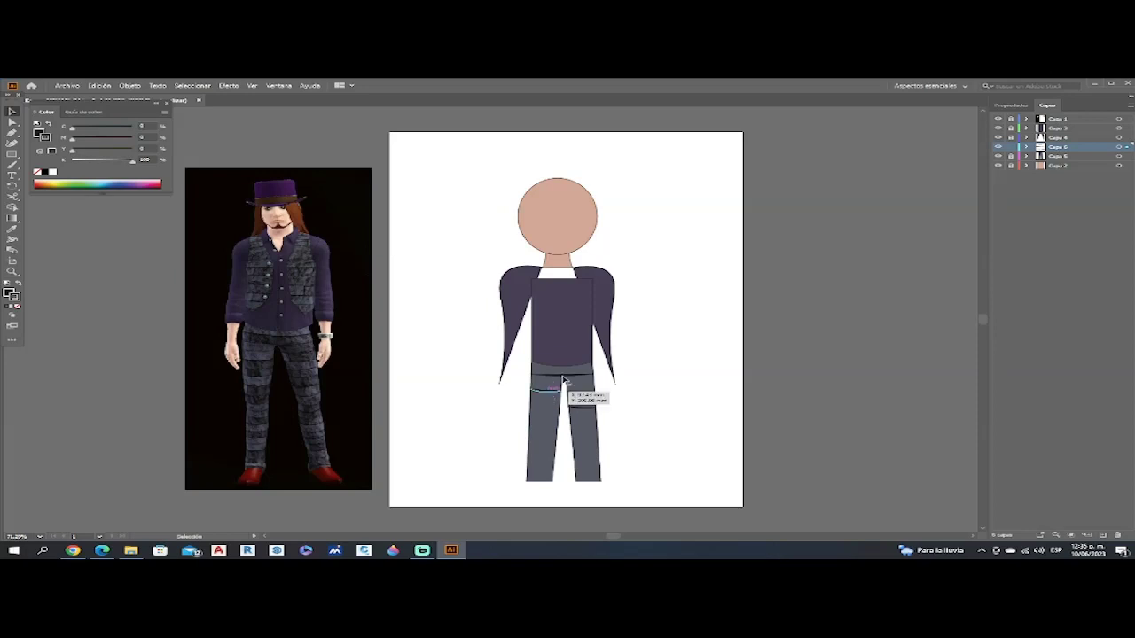
{"action": "key", "text": "Delete"}
{"action": "left_click", "coordinate": [565, 375]}
{"action": "key", "text": "Delete"}
{"action": "left_click", "coordinate": [584, 392]}
{"action": "key", "text": "Delete"}
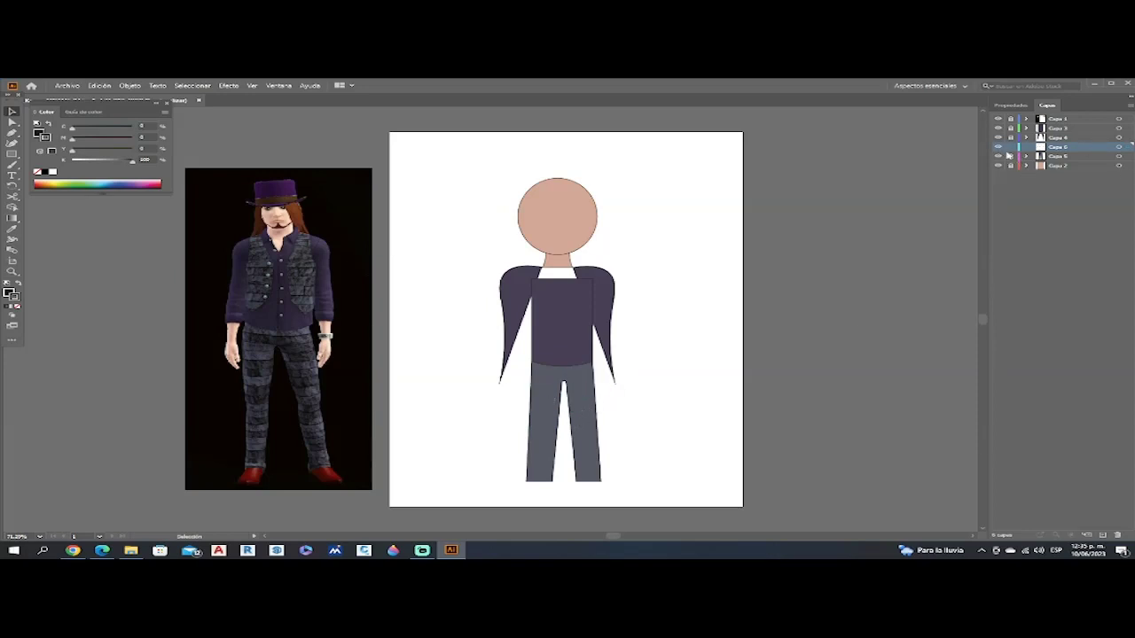
Add a layer directly above Capa 2 and sample the reference shoe's red as fill, with a black stroke
{"action": "left_click", "coordinate": [1084, 167]}
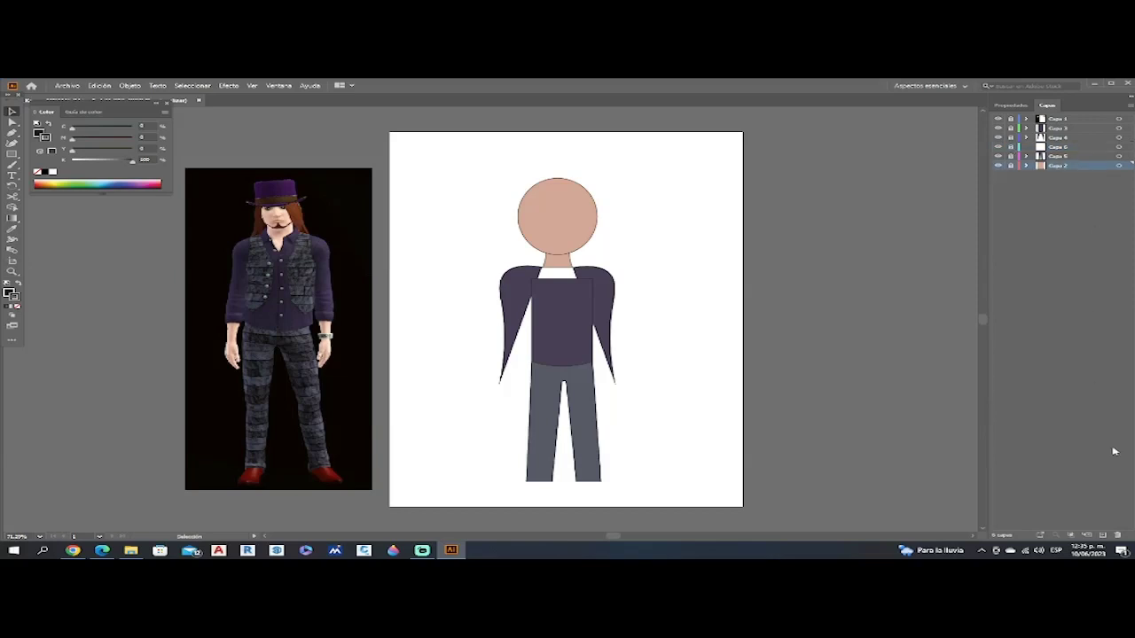
{"action": "left_click", "coordinate": [1102, 536]}
{"action": "left_click", "coordinate": [13, 228]}
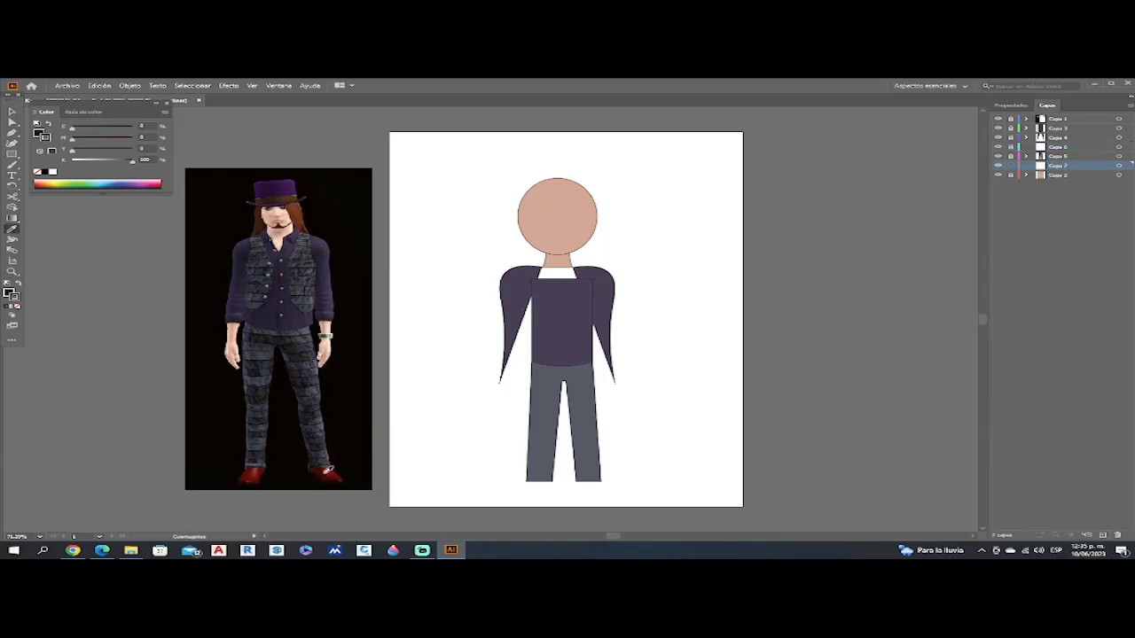
{"action": "left_click", "coordinate": [336, 470]}
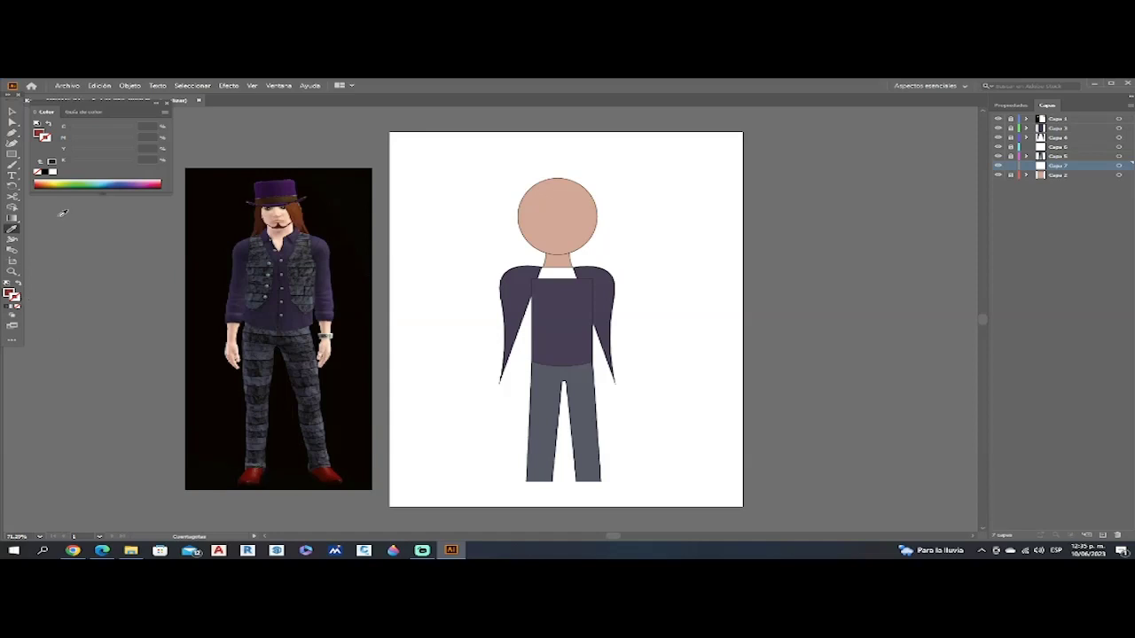
{"action": "left_click", "coordinate": [44, 170]}
Draw a red shoe under the left trouser leg, with its toe pointing outward and its sole flattened
{"action": "left_click", "coordinate": [13, 142]}
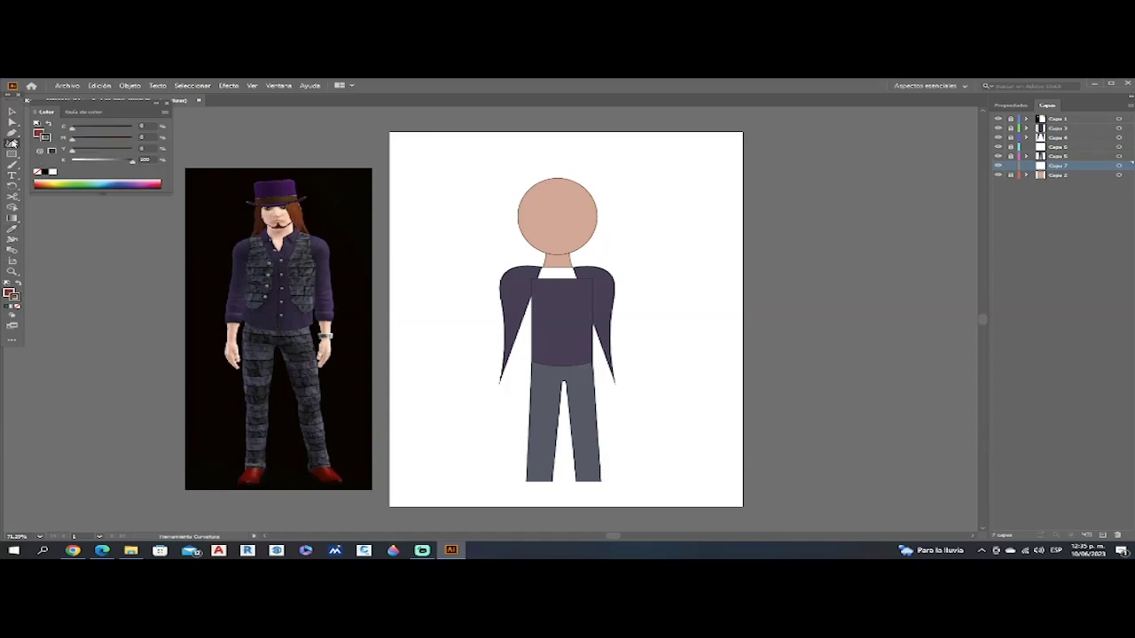
{"action": "left_click", "coordinate": [514, 494]}
{"action": "left_click", "coordinate": [552, 494]}
{"action": "left_click", "coordinate": [552, 481]}
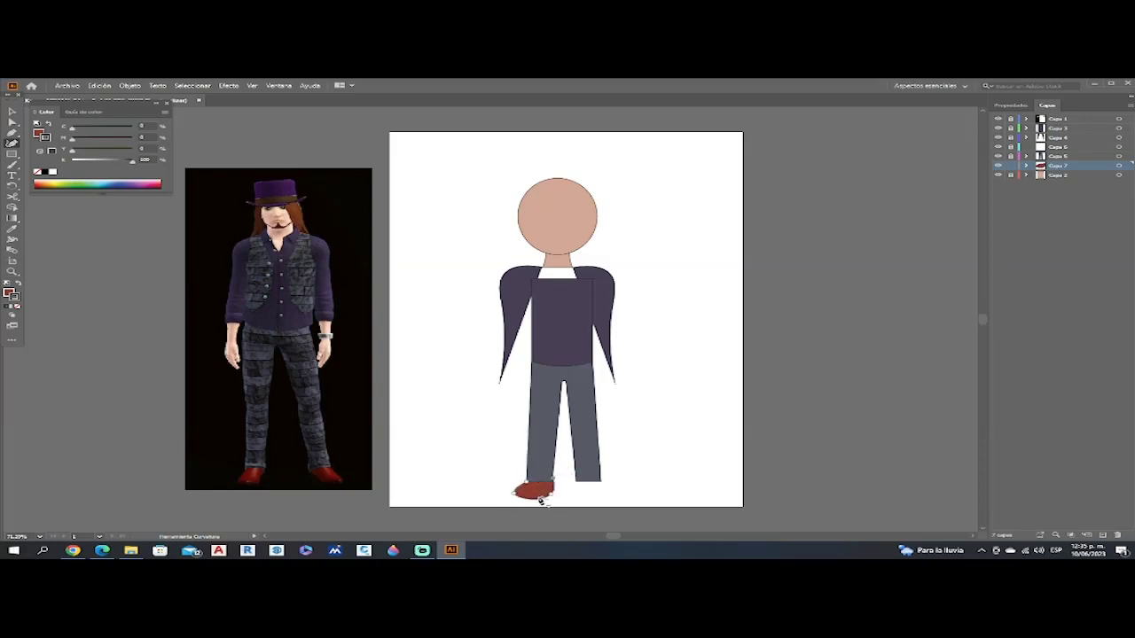
{"action": "left_click_drag", "start_coordinate": [542, 500], "coordinate": [542, 497]}
{"action": "left_click", "coordinate": [12, 111]}
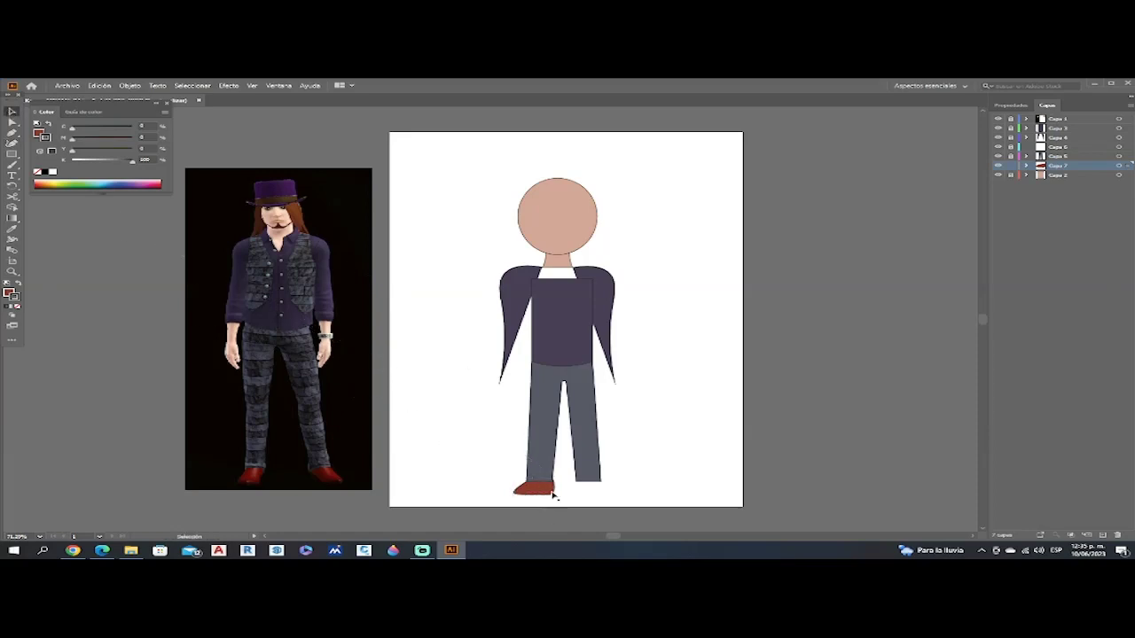
Stretch the left shoe's toe outward and reshape its upper edge with the Curvature tool
{"action": "left_click", "coordinate": [12, 141]}
{"action": "left_click", "coordinate": [13, 110]}
{"action": "left_click", "coordinate": [533, 504]}
{"action": "left_click_drag", "start_coordinate": [512, 487], "coordinate": [495, 486]}
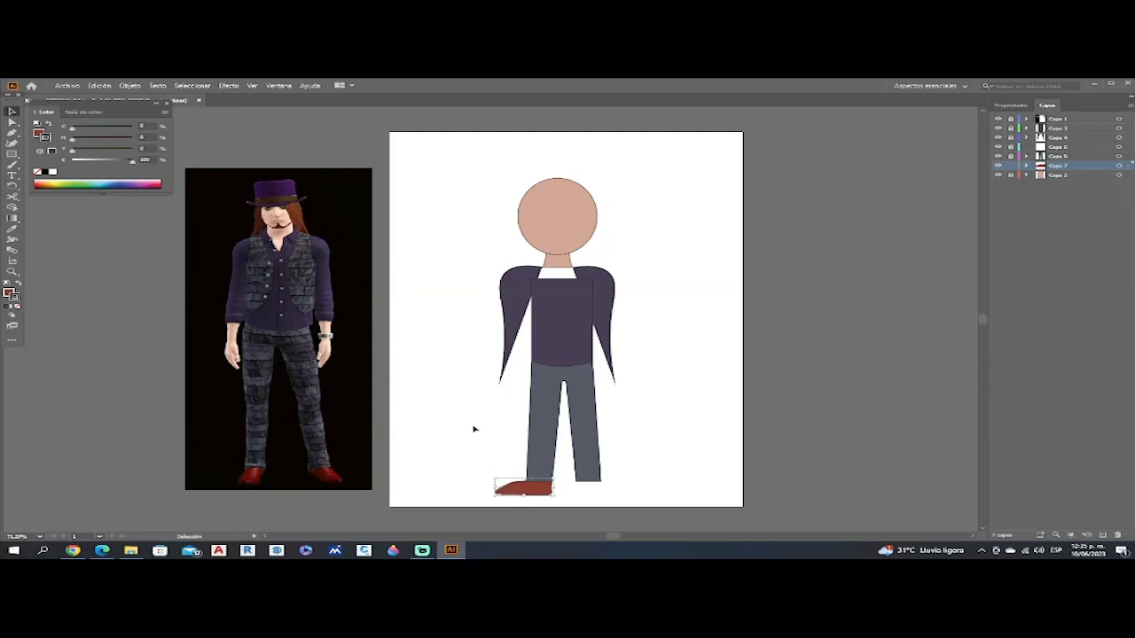
{"action": "left_click", "coordinate": [512, 488]}
{"action": "left_click", "coordinate": [12, 142]}
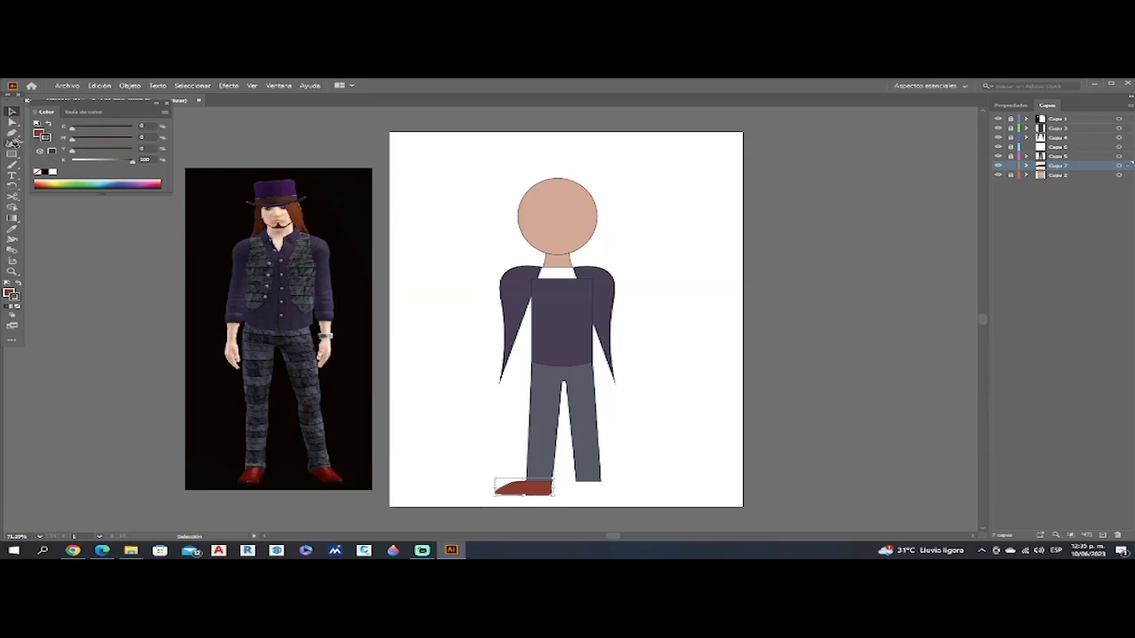
{"action": "left_click", "coordinate": [523, 481]}
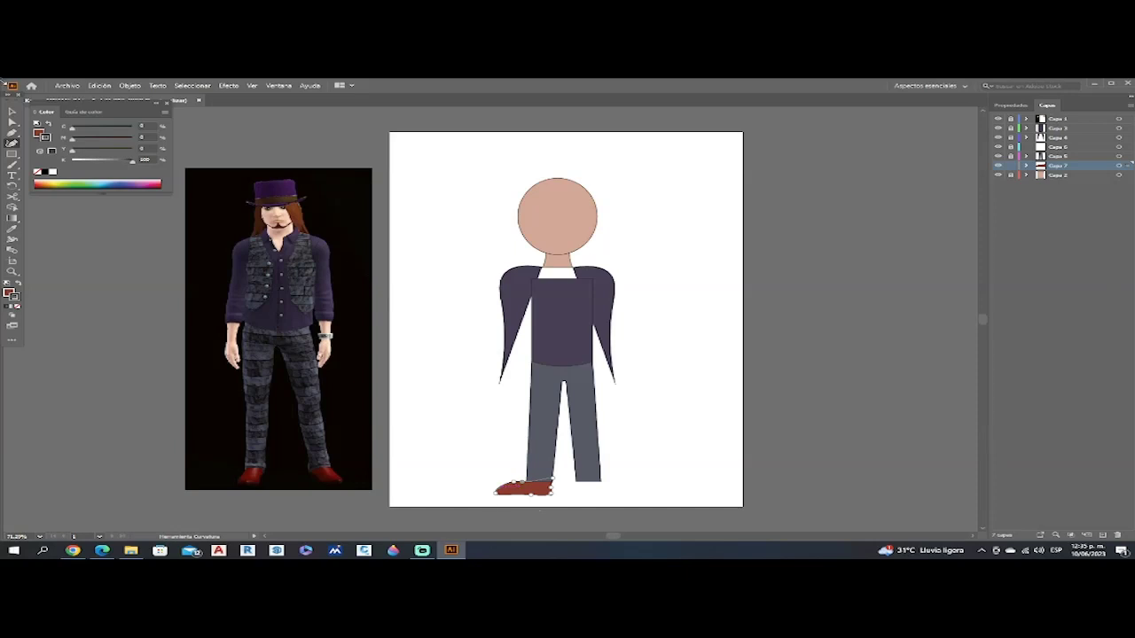
{"action": "left_click", "coordinate": [13, 112]}
{"action": "left_click_drag", "start_coordinate": [494, 488], "coordinate": [503, 489]}
{"action": "left_click", "coordinate": [453, 433]}
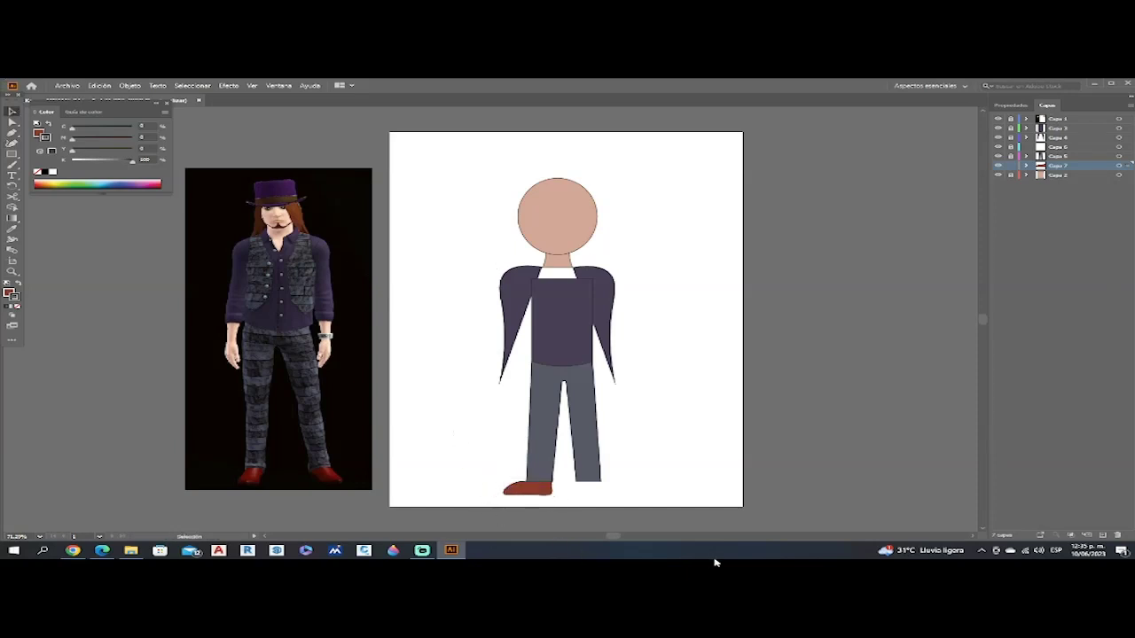
Delete the left shoe and draw a red shoe under the right trouser leg with a flat sole, outward toe and curved upper edge
{"action": "left_click", "coordinate": [543, 489]}
{"action": "key", "text": "Delete"}
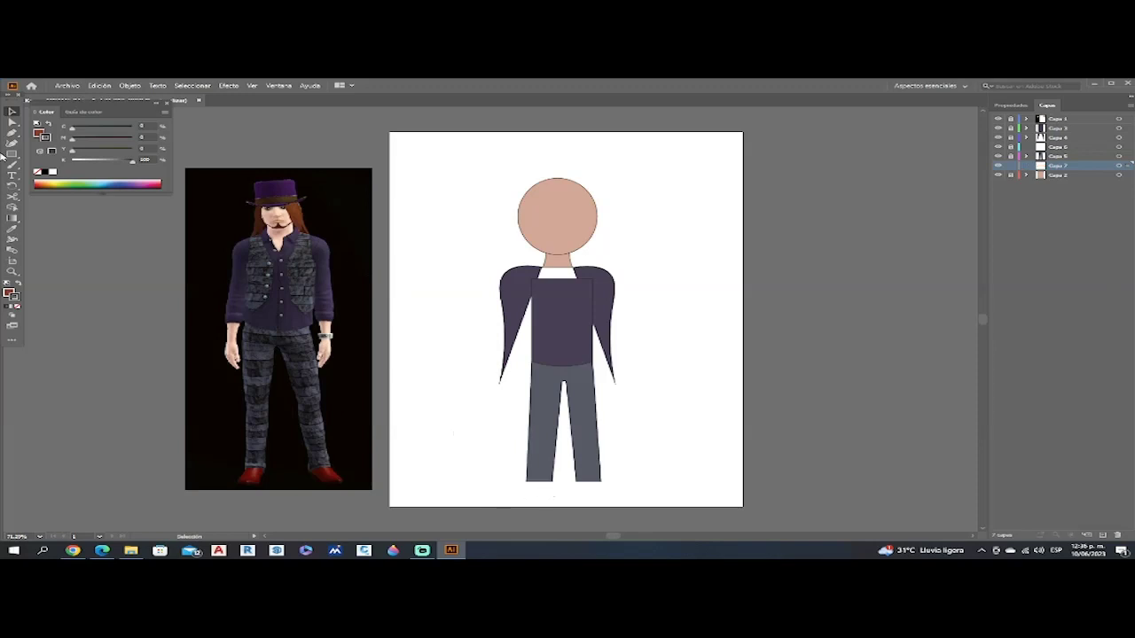
{"action": "key", "text": "p"}
{"action": "left_click", "coordinate": [576, 481]}
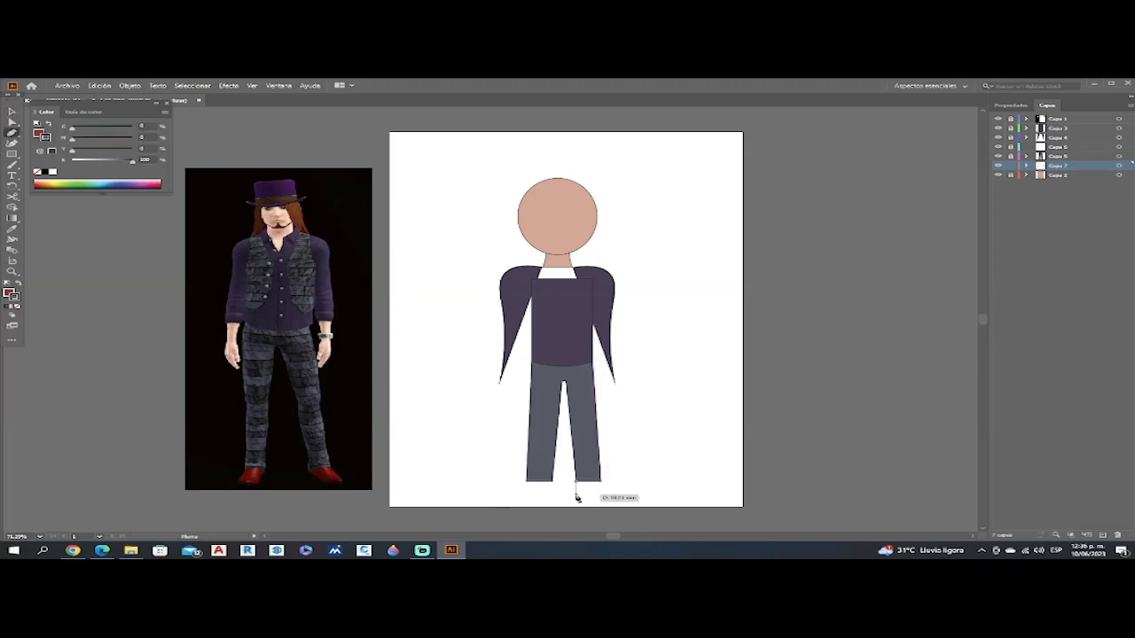
{"action": "left_click", "coordinate": [576, 496]}
{"action": "left_click", "coordinate": [633, 494]}
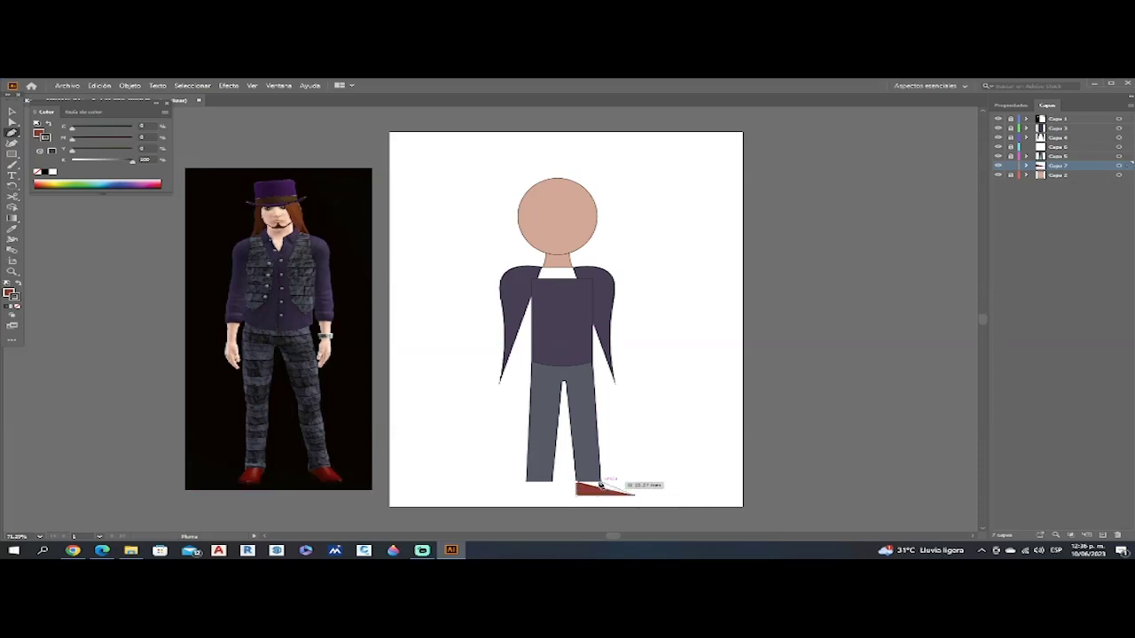
{"action": "left_click", "coordinate": [600, 483]}
{"action": "left_click", "coordinate": [13, 142]}
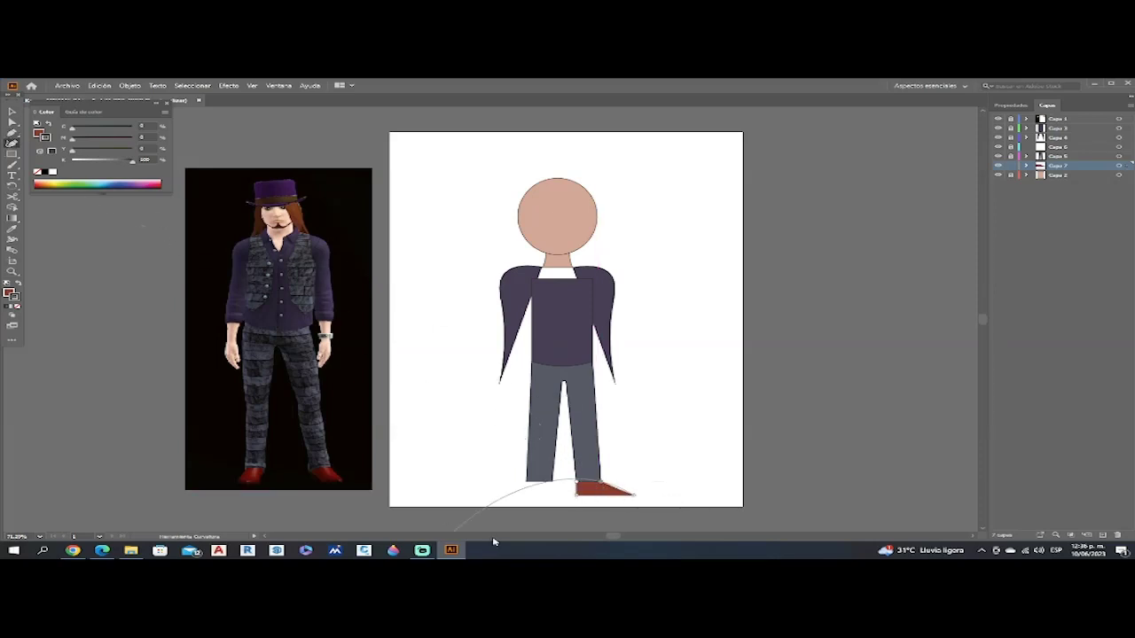
{"action": "left_click", "coordinate": [617, 487]}
{"action": "left_click", "coordinate": [10, 112]}
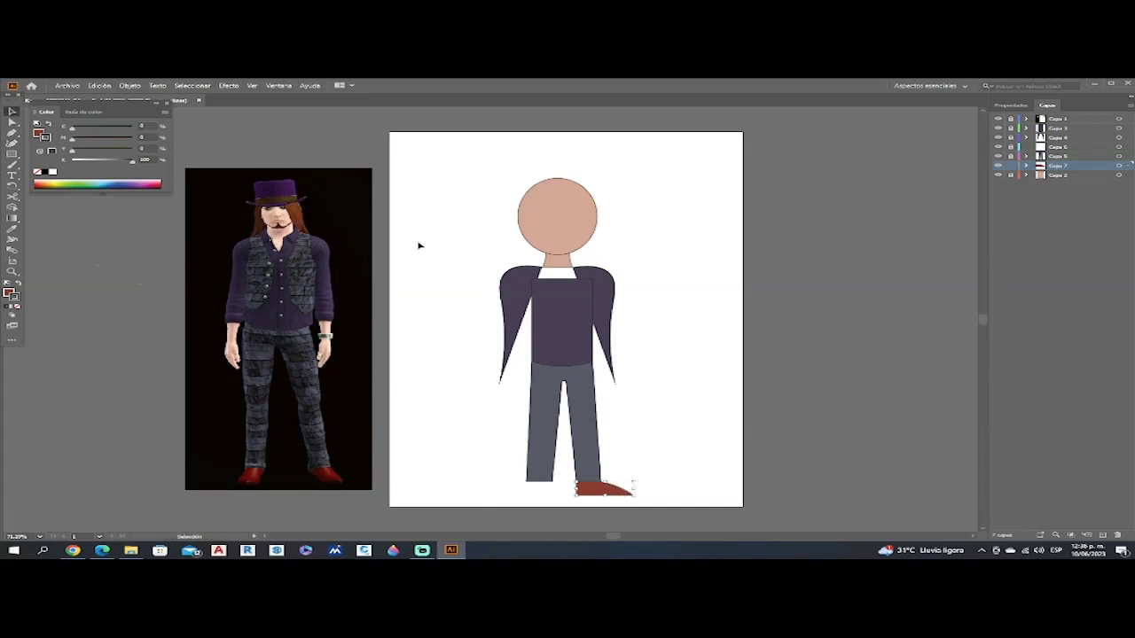
{"action": "left_click", "coordinate": [612, 514]}
{"action": "left_click", "coordinate": [592, 493]}
{"action": "key", "text": "c"}
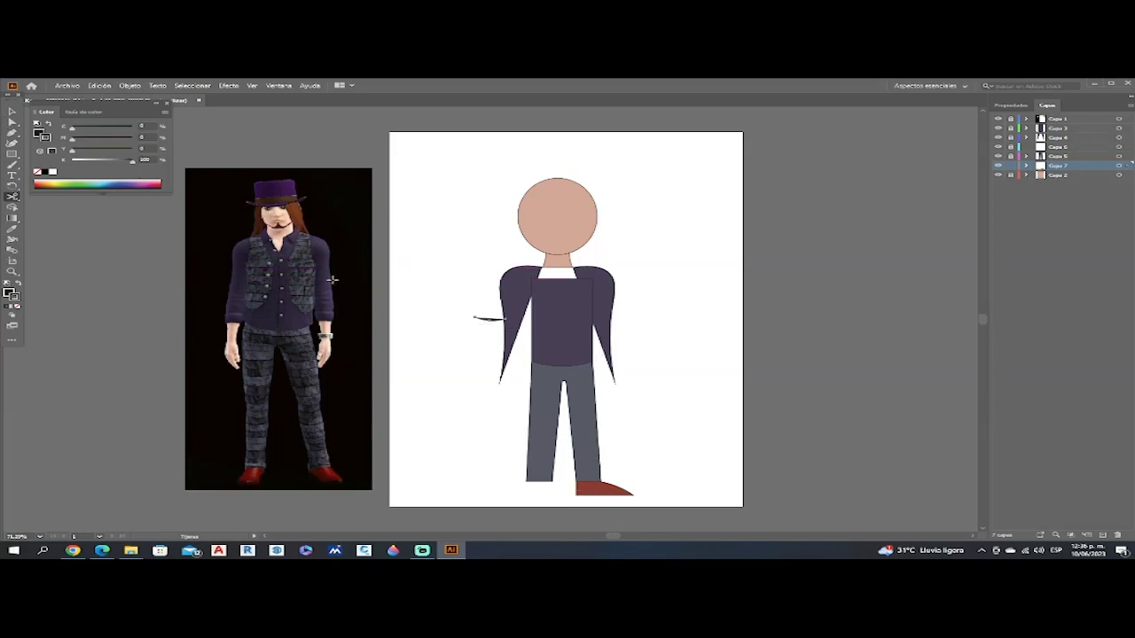
{"action": "left_click", "coordinate": [11, 113]}
{"action": "key", "text": "Delete"}
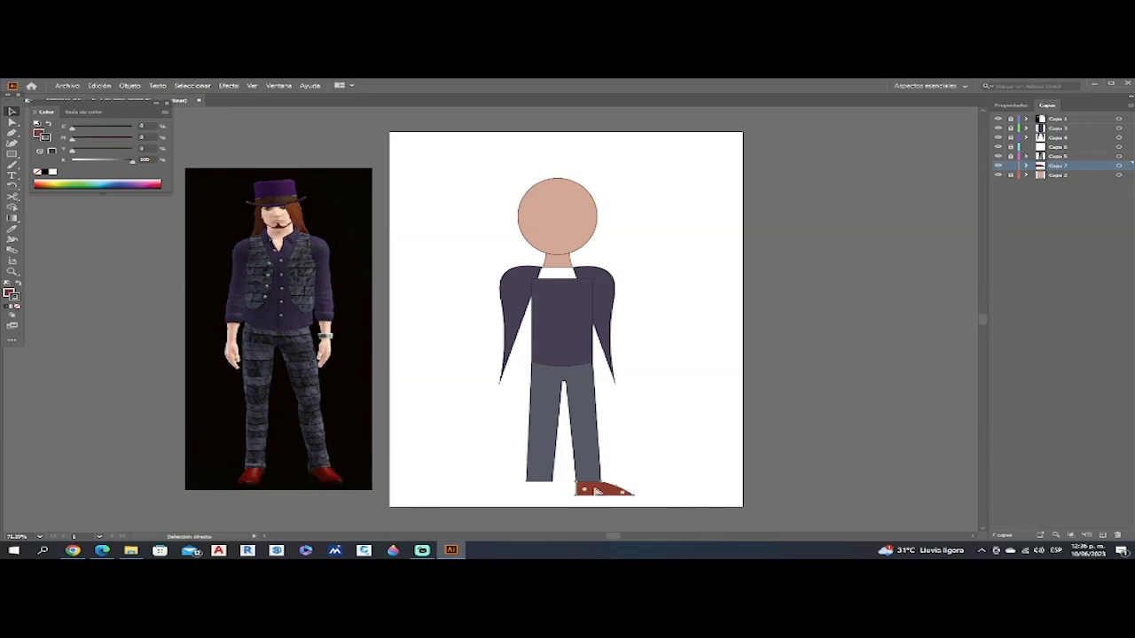
{"action": "key", "text": "c"}
{"action": "key", "text": "ctrl+z"}
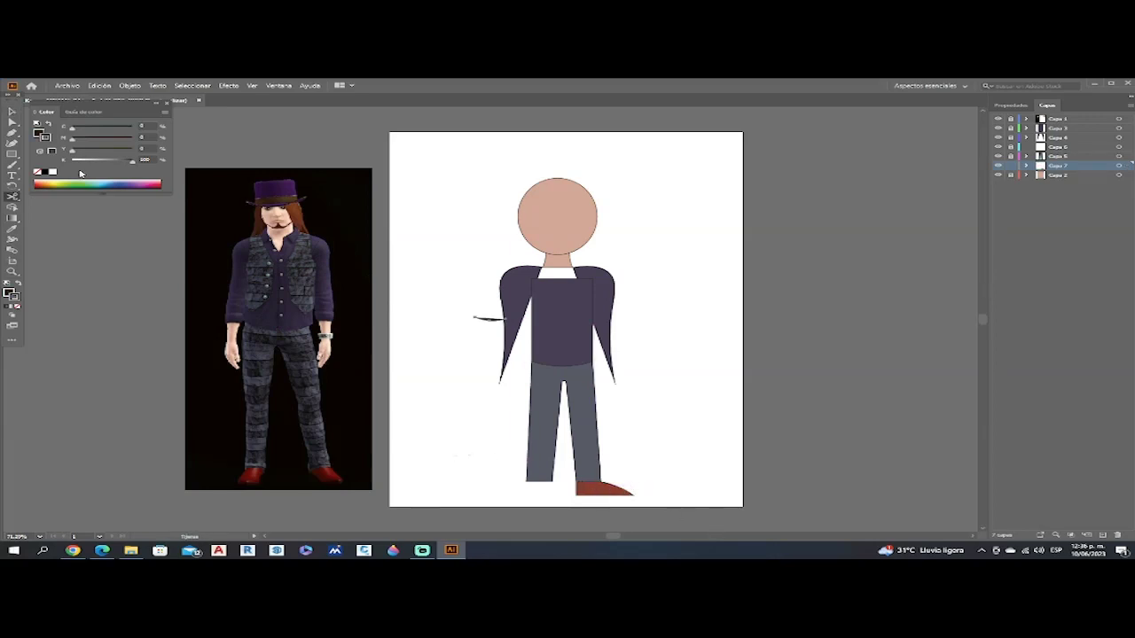
{"action": "left_click", "coordinate": [99, 85]}
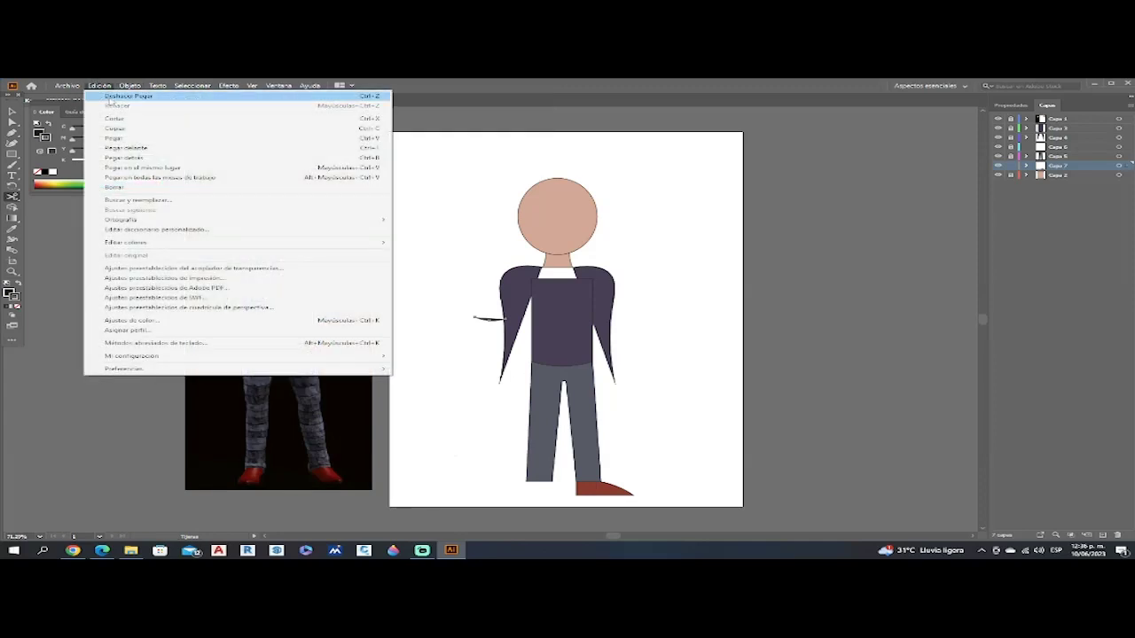
{"action": "left_click", "coordinate": [108, 96]}
{"action": "left_click", "coordinate": [610, 526]}
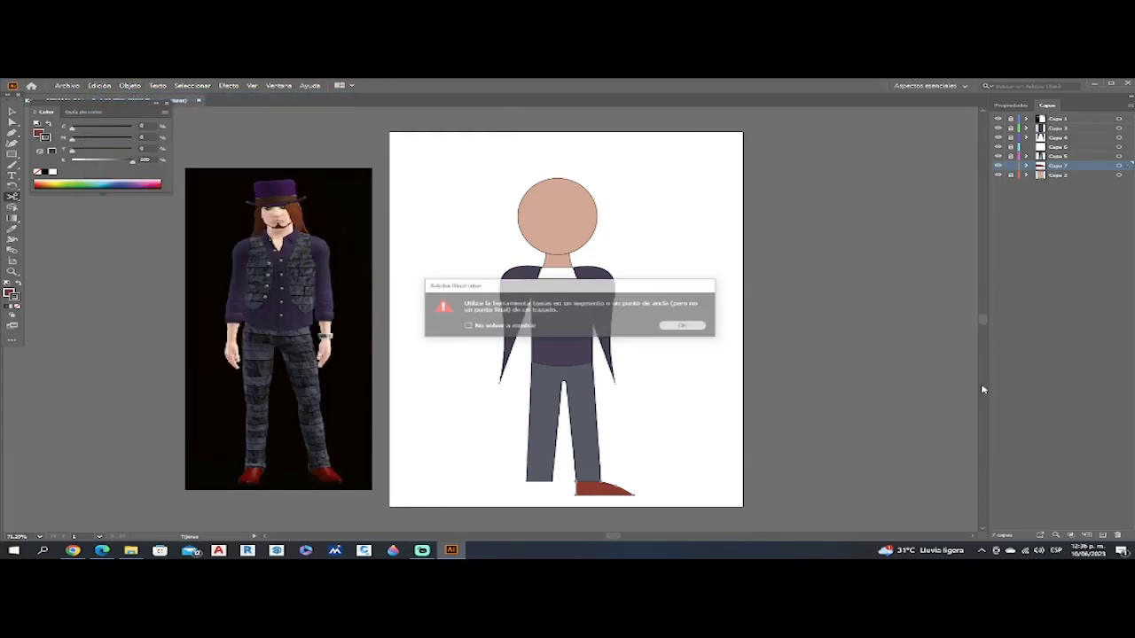
{"action": "left_click", "coordinate": [982, 390]}
{"action": "scroll", "coordinate": [536, 270], "scroll_direction": "up", "scroll_amount": 1}
{"action": "left_click", "coordinate": [67, 86]}
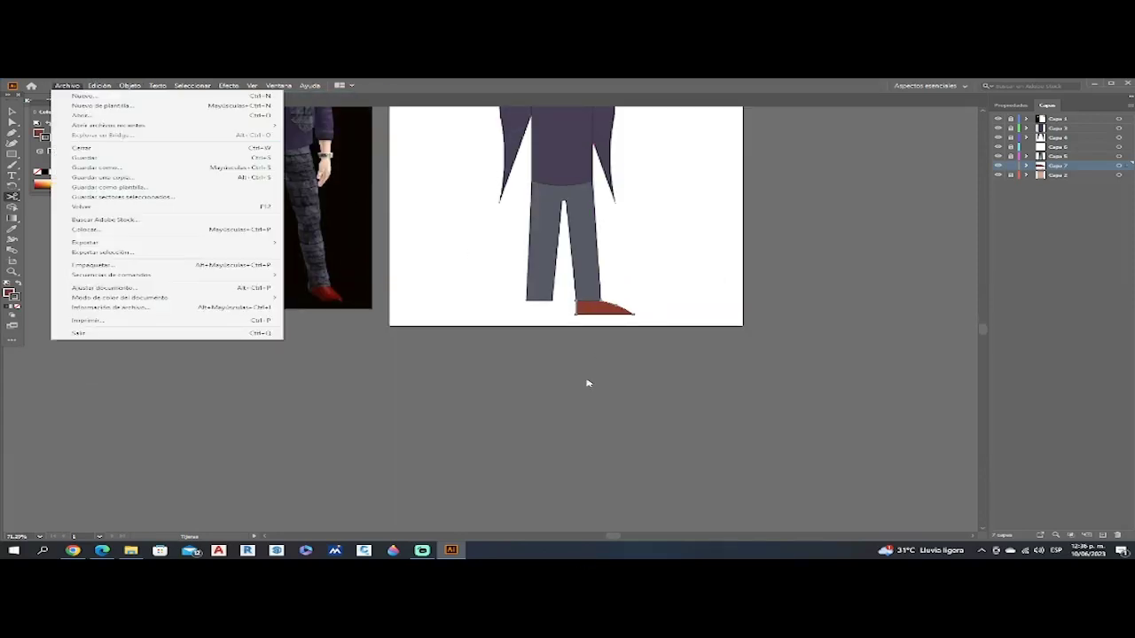
{"action": "left_click", "coordinate": [9, 112]}
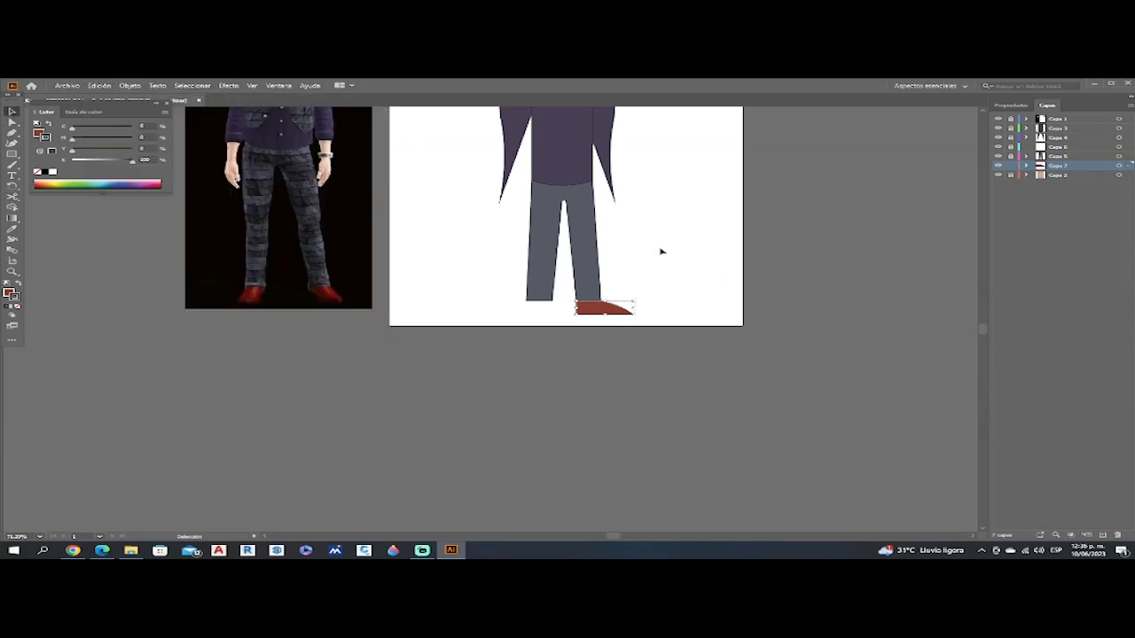
Duplicate the right shoe, reflect the copy horizontally and place it under the left trouser leg, aligned with the original
{"action": "scroll", "coordinate": [660, 252], "scroll_direction": "up", "scroll_amount": 1}
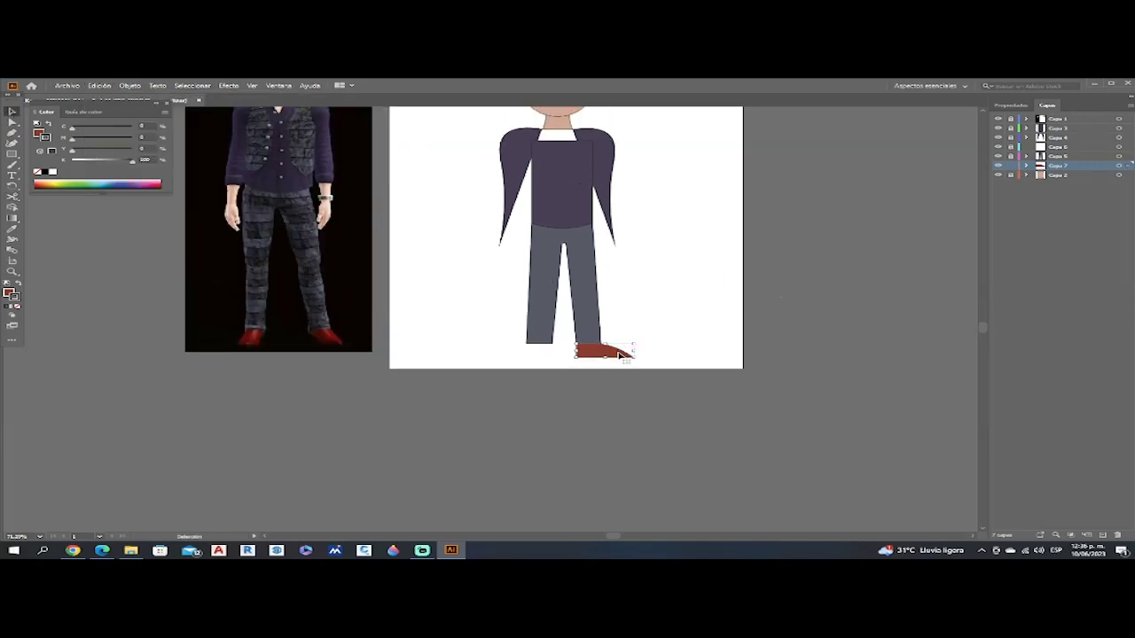
{"action": "key", "text": "ctrl+c"}
{"action": "key", "text": "ctrl+v"}
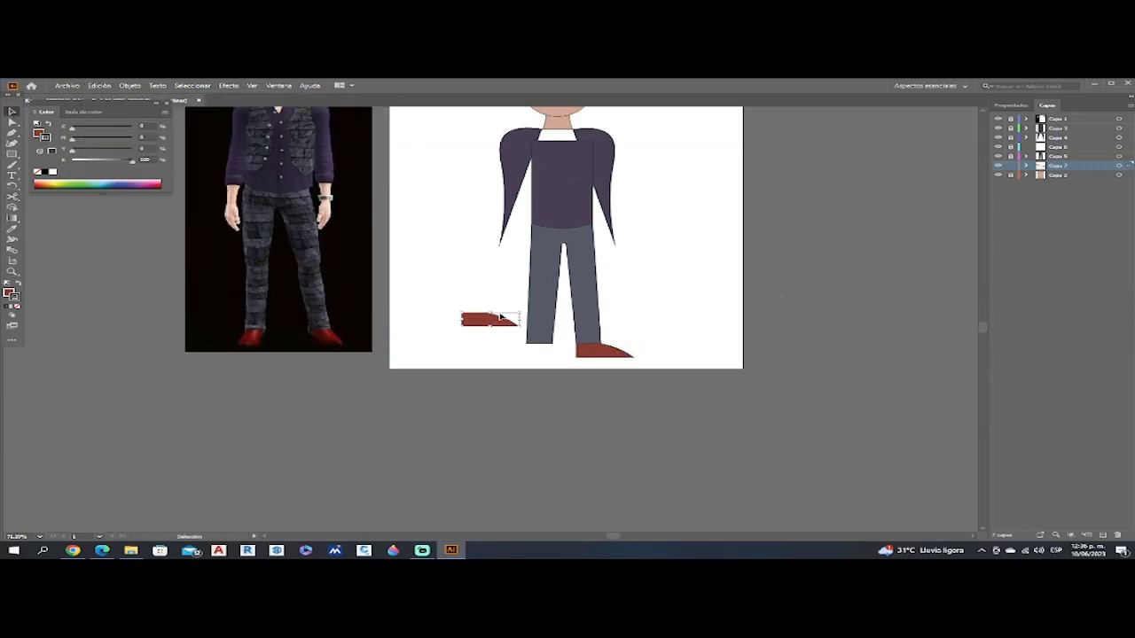
{"action": "right_click", "coordinate": [501, 317]}
{"action": "mouse_move", "coordinate": [578, 457]}
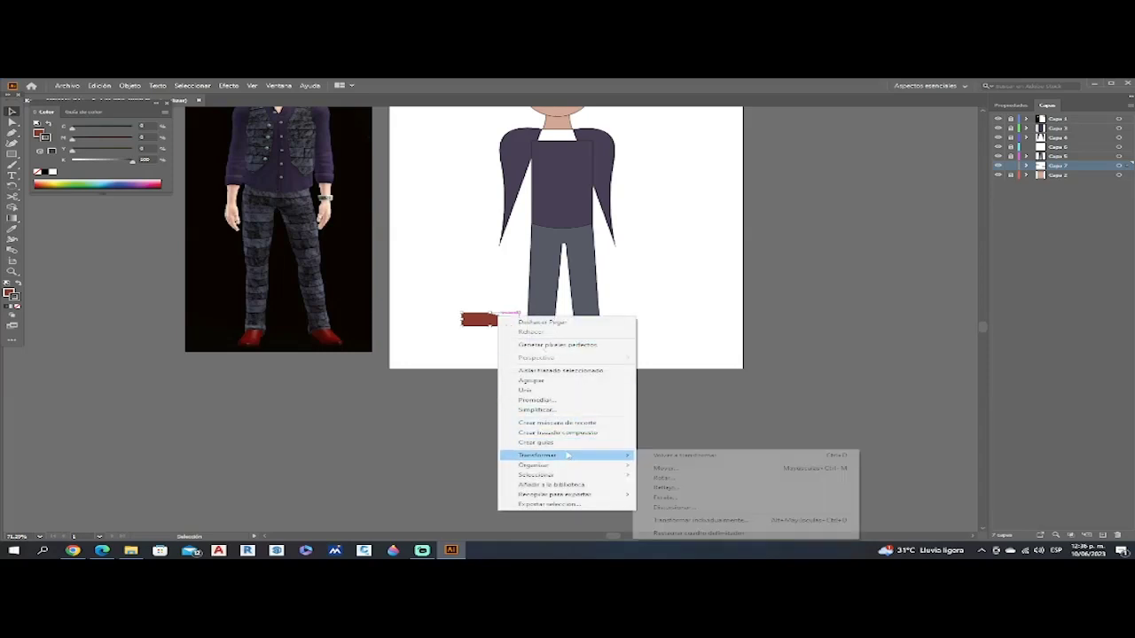
{"action": "left_click", "coordinate": [712, 498]}
{"action": "left_click", "coordinate": [105, 228]}
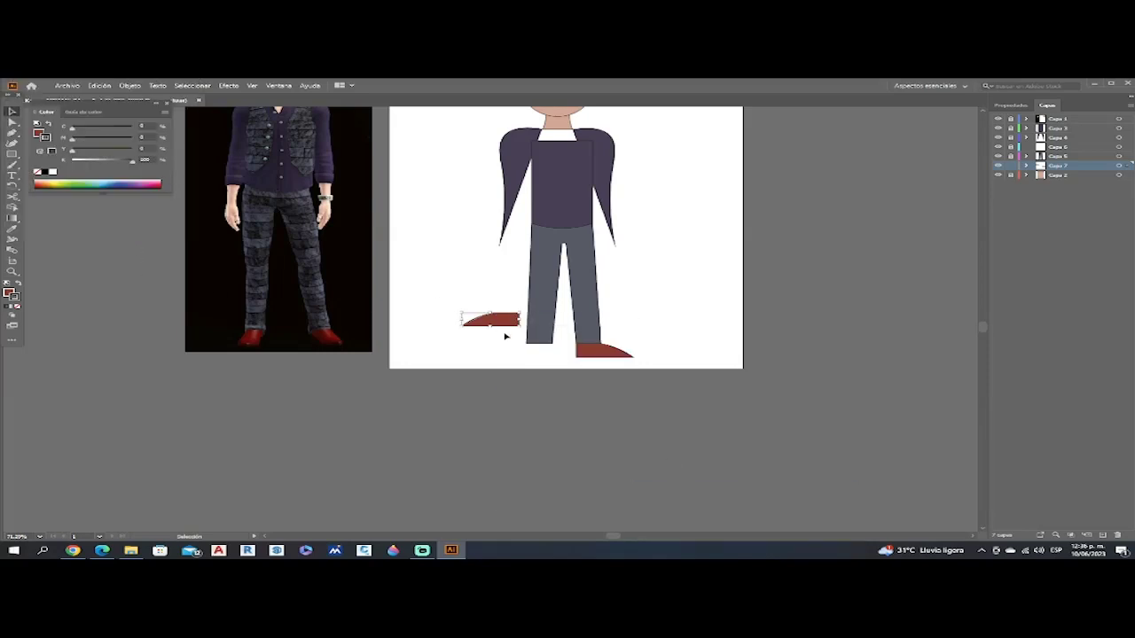
{"action": "left_click_drag", "start_coordinate": [493, 321], "coordinate": [516, 351]}
{"action": "scroll", "coordinate": [682, 404], "scroll_direction": "up", "scroll_amount": 4}
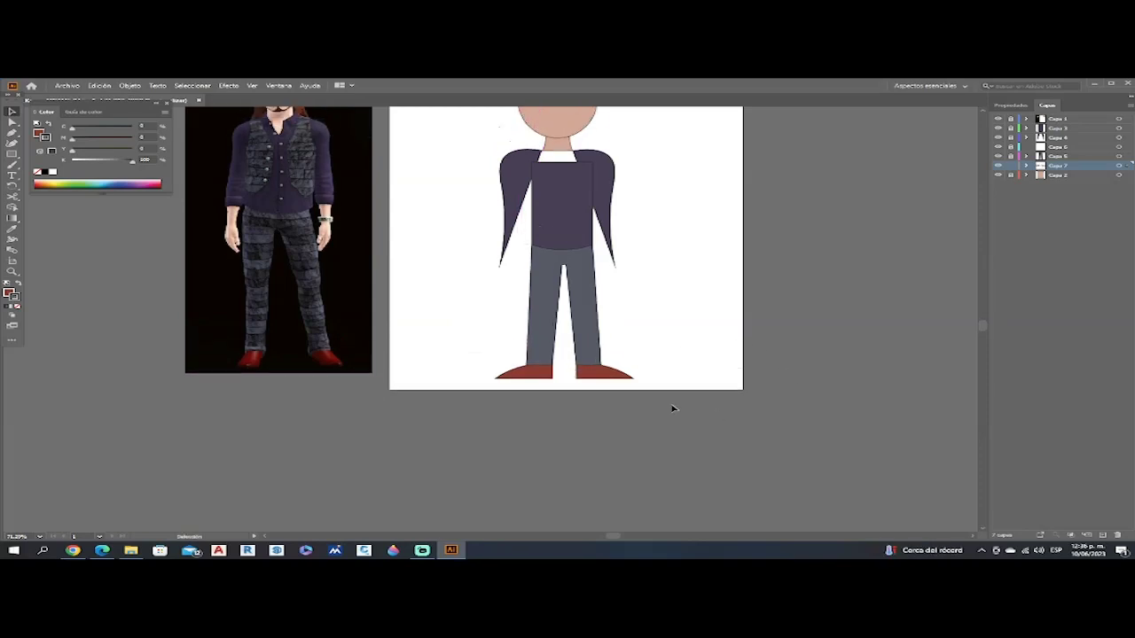
{"action": "scroll", "coordinate": [684, 402], "scroll_direction": "up", "scroll_amount": 2}
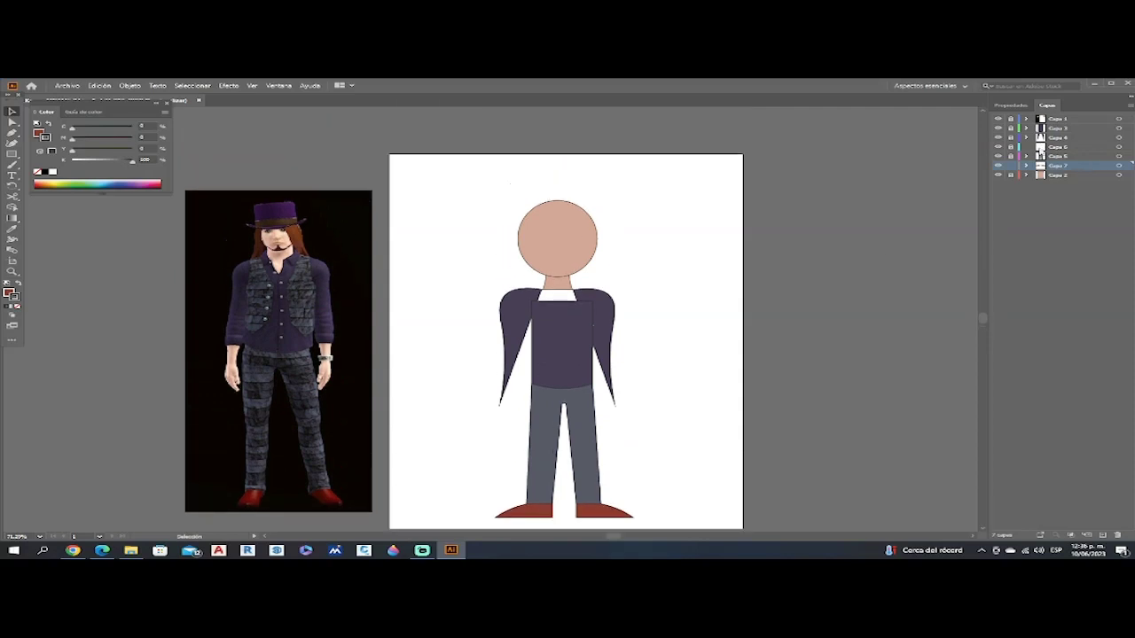
Add a layer directly above Capa 4 and draw a triangle widening the left sleeve from the armpit to a flat cuff
{"action": "left_click", "coordinate": [1079, 139]}
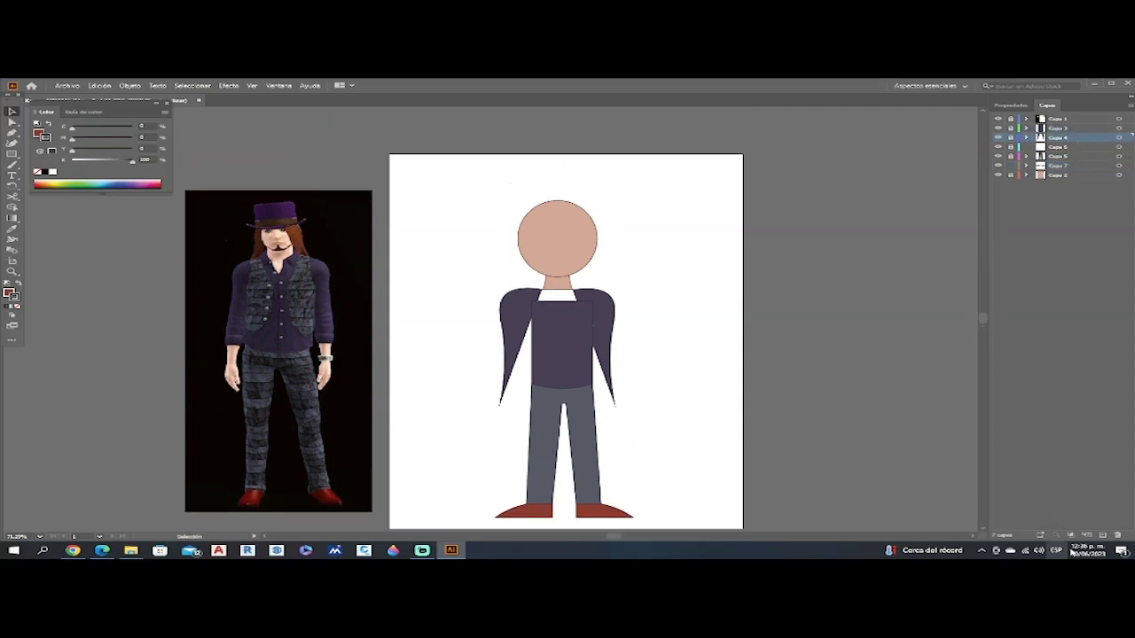
{"action": "left_click", "coordinate": [1102, 536]}
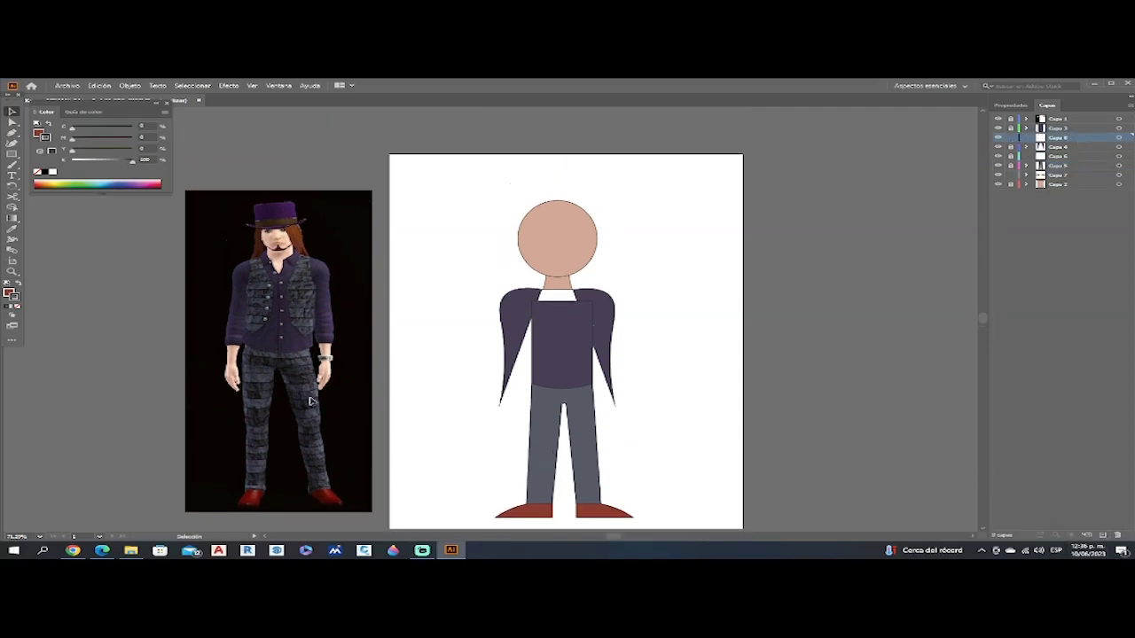
{"action": "left_click", "coordinate": [12, 132]}
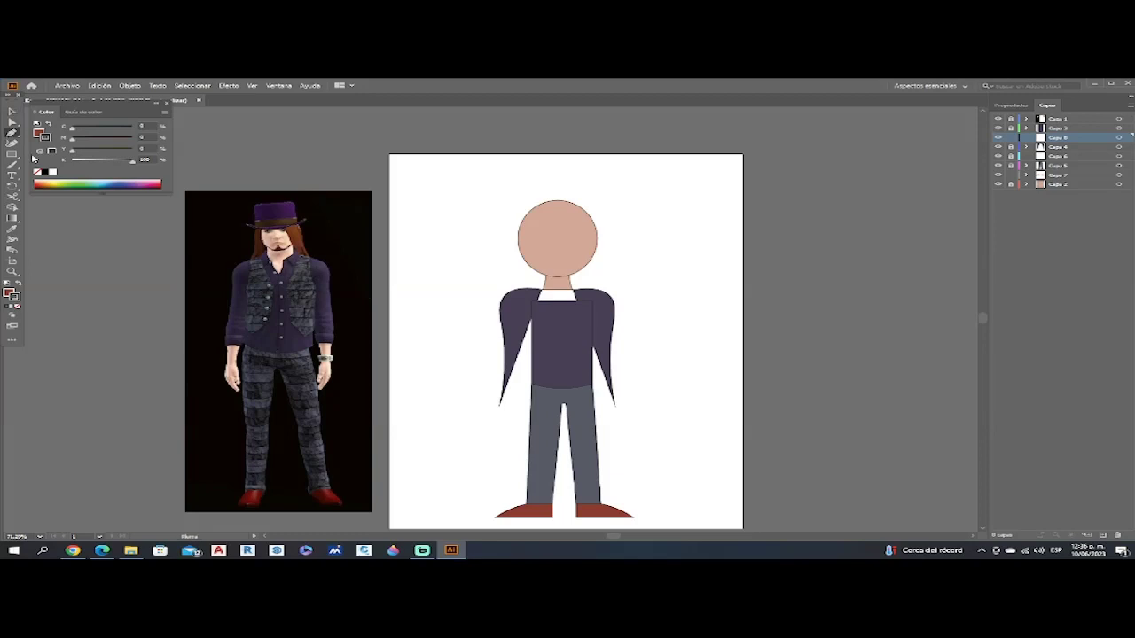
{"action": "left_click", "coordinate": [500, 406]}
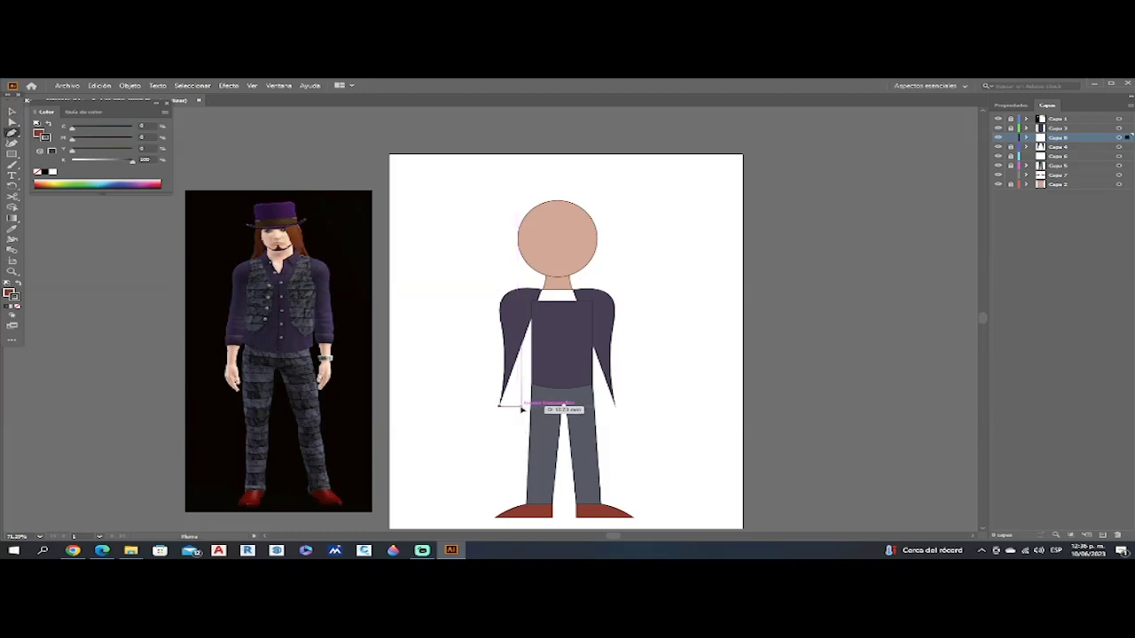
{"action": "left_click", "coordinate": [521, 408]}
{"action": "left_click", "coordinate": [532, 322]}
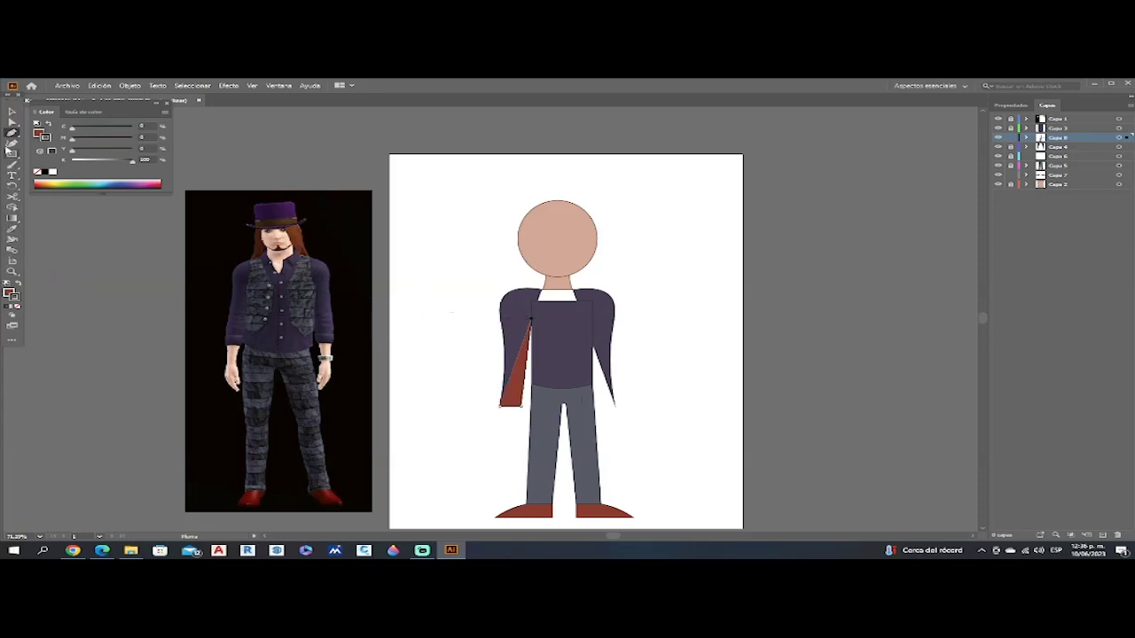
Fill the new left sleeve triangle with the dark purple sampled from the existing sleeve
{"action": "left_click", "coordinate": [11, 239]}
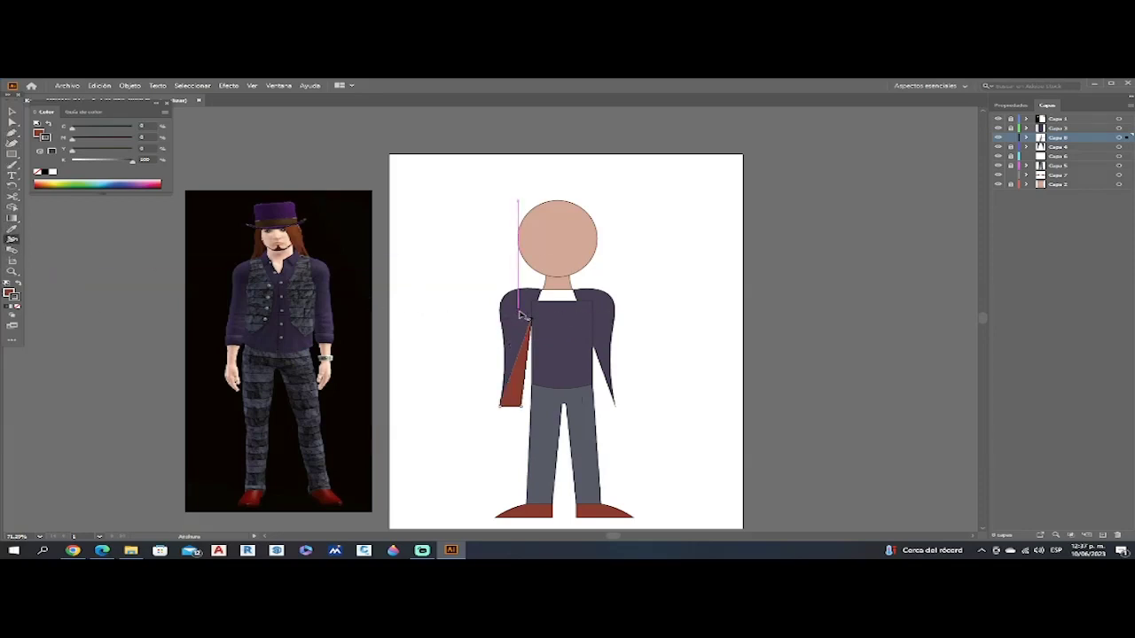
{"action": "key", "text": "i"}
{"action": "left_click", "coordinate": [530, 315]}
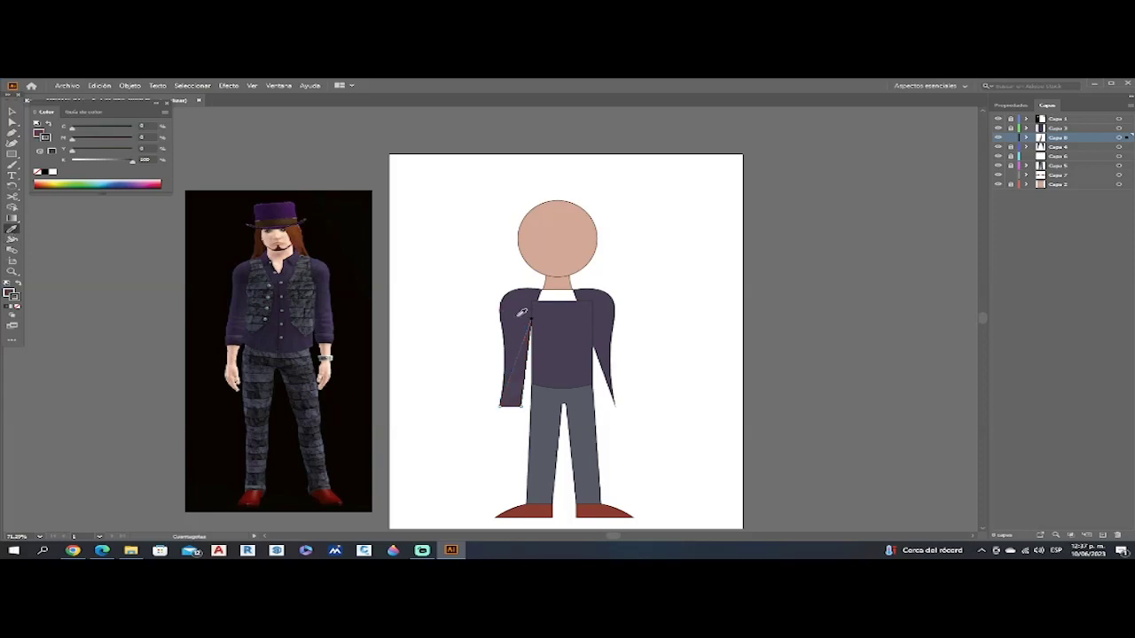
{"action": "key", "text": "v"}
Draw a matching dark purple triangle that widens the right sleeve from the armpit to a flat cuff
{"action": "left_click", "coordinate": [12, 132]}
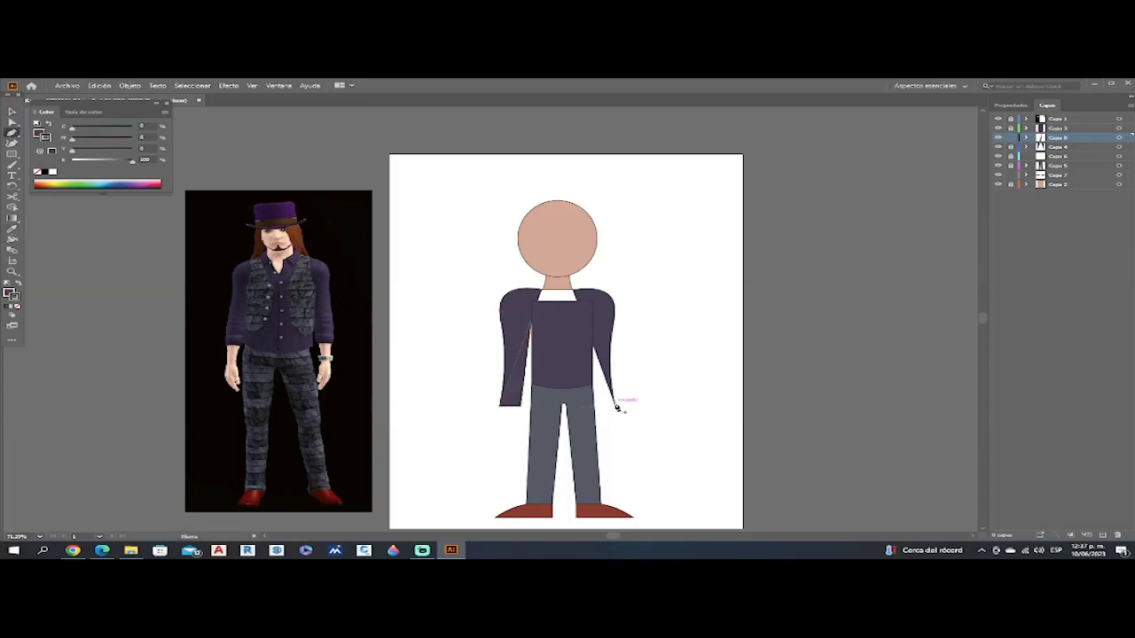
{"action": "left_click", "coordinate": [616, 406]}
{"action": "left_click", "coordinate": [601, 407]}
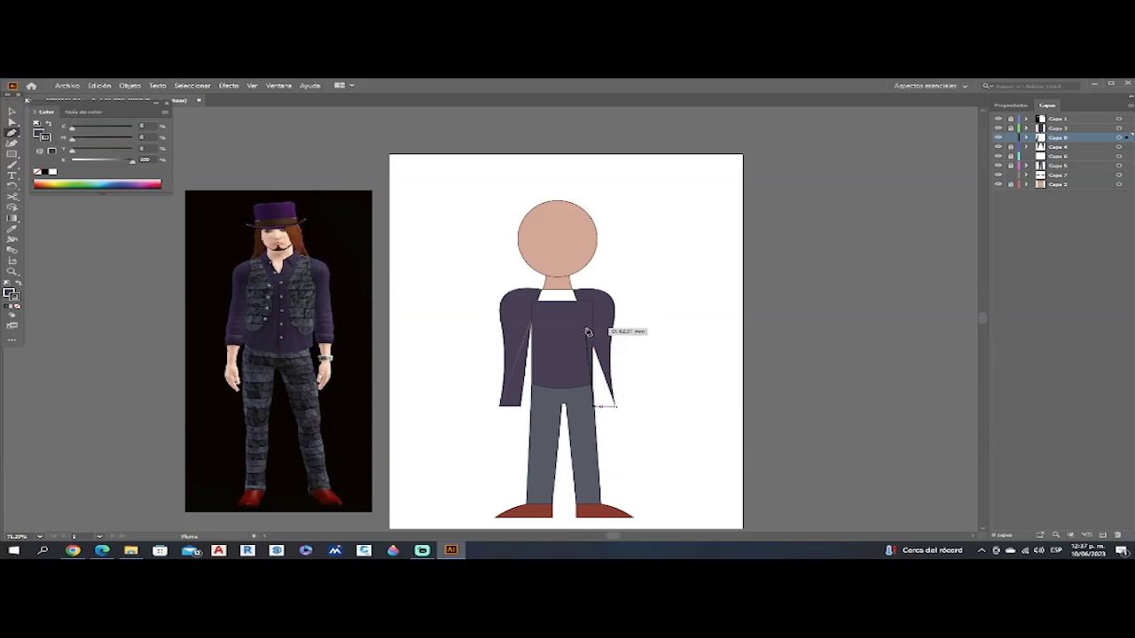
{"action": "left_click", "coordinate": [591, 322]}
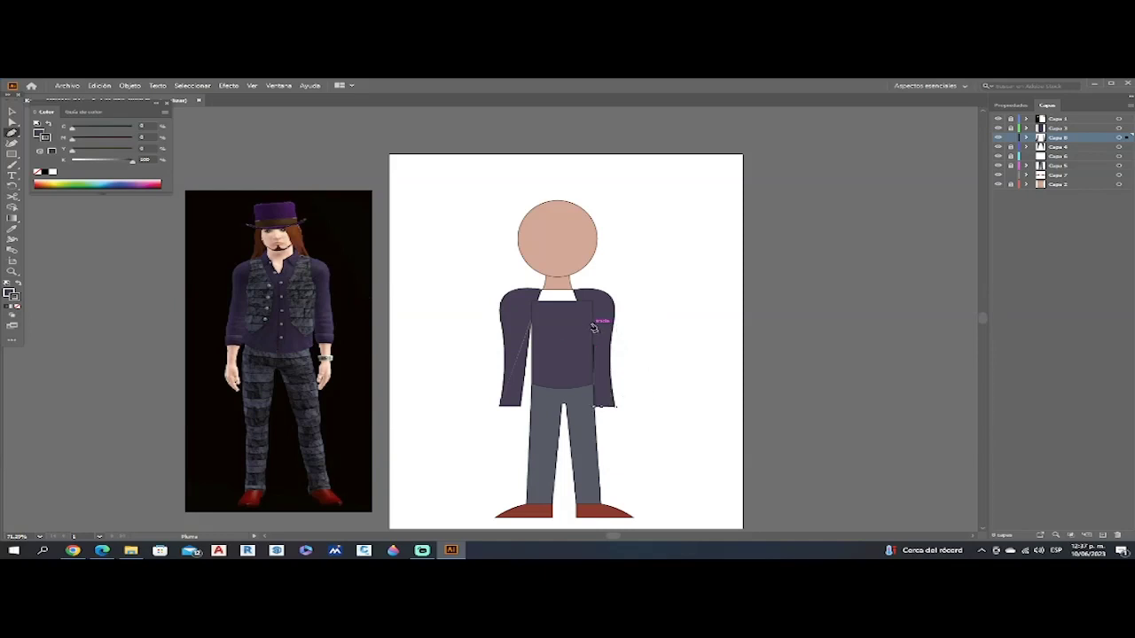
{"action": "left_click", "coordinate": [12, 112]}
{"action": "left_click", "coordinate": [453, 236]}
On layer Capa 6, draw a small oval hand beneath the left sleeve cuff, filled with the sampled skin tone, and undo its last scaling
{"action": "left_click", "coordinate": [1078, 157]}
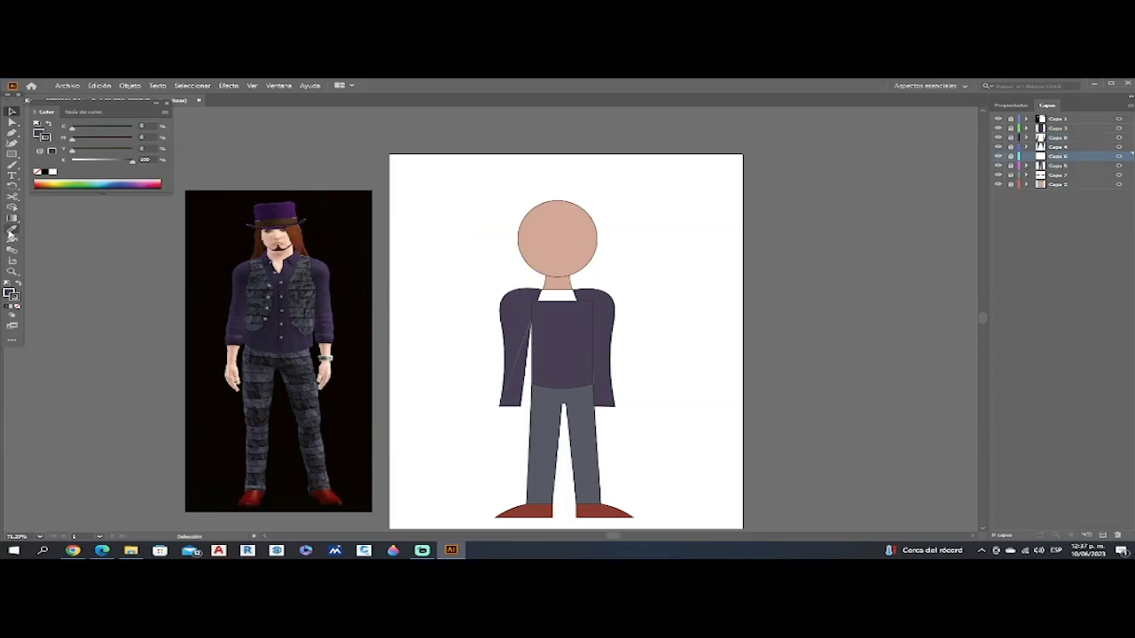
{"action": "left_click", "coordinate": [12, 227]}
{"action": "left_click", "coordinate": [11, 154]}
{"action": "left_click_drag", "start_coordinate": [11, 156], "coordinate": [64, 166]}
{"action": "mouse_move", "coordinate": [504, 395]}
{"action": "left_mouse_down"}
{"action": "mouse_move", "coordinate": [520, 423]}
{"action": "mouse_move", "coordinate": [504, 410]}
{"action": "left_mouse_up"}
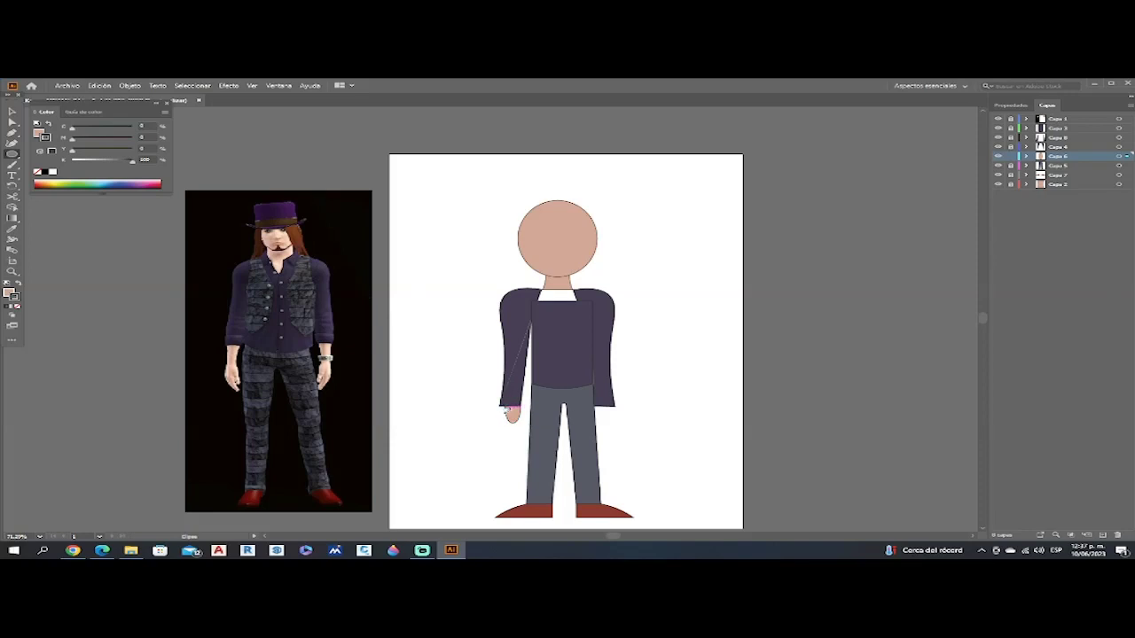
{"action": "left_click", "coordinate": [106, 87]}
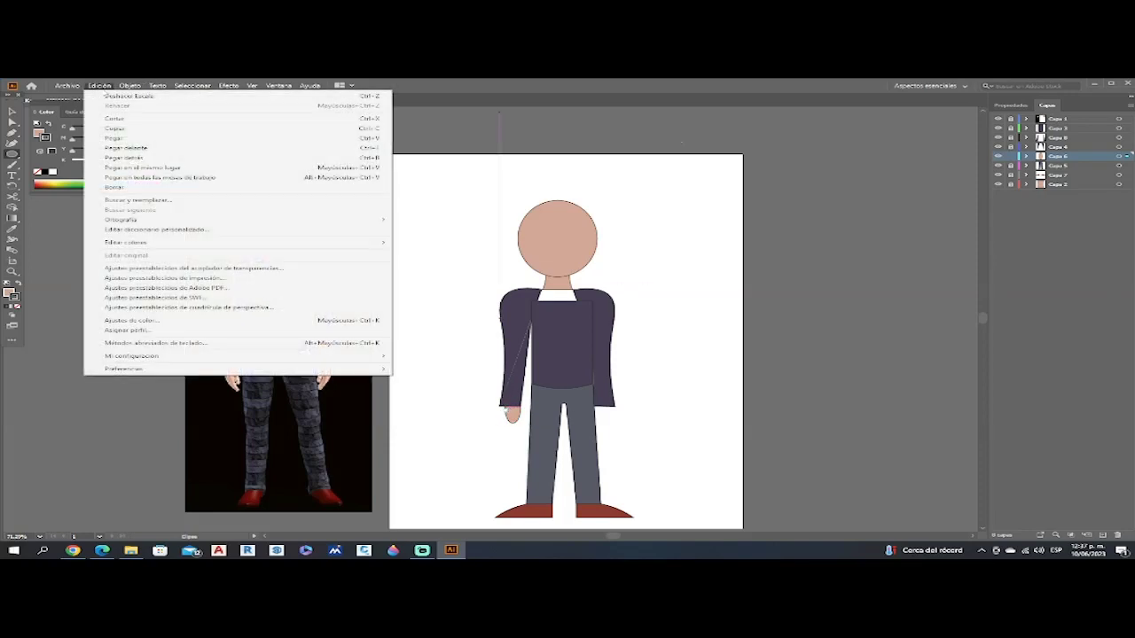
{"action": "left_click", "coordinate": [110, 96]}
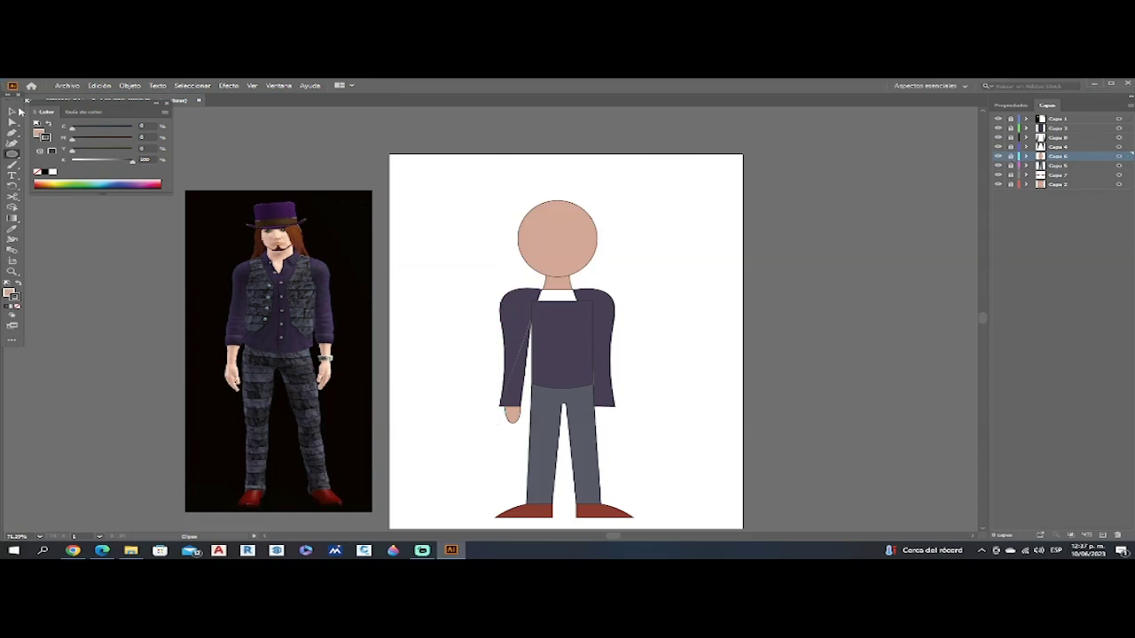
Duplicate the left hand and place the copy beneath the right sleeve cuff
{"action": "left_click", "coordinate": [19, 112]}
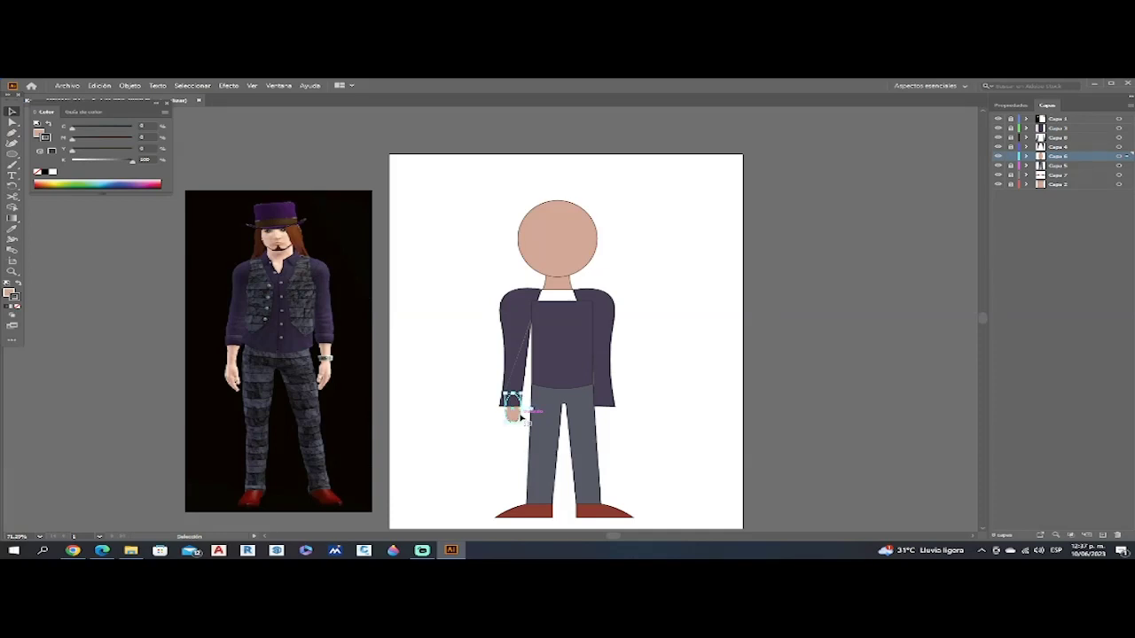
{"action": "key", "text": "a"}
{"action": "left_click_drag", "start_coordinate": [514, 410], "coordinate": [602, 406]}
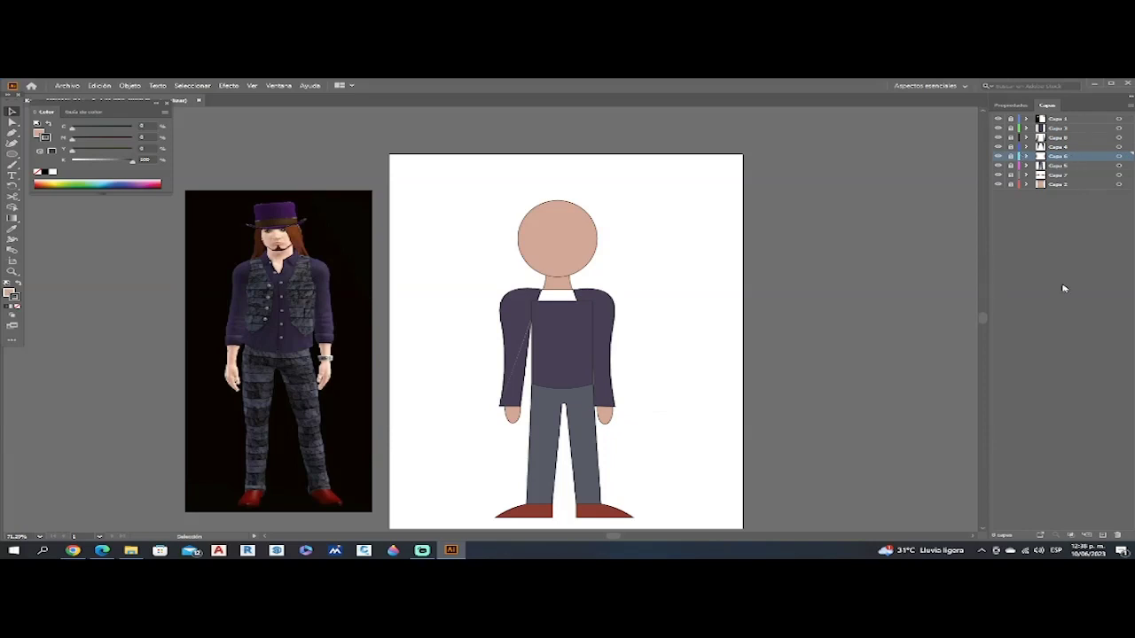
Add a layer directly below Capa 6 and draw a small skin-toned oval thumb on the outer side of the left hand
{"action": "left_click", "coordinate": [1105, 535]}
{"action": "left_click_drag", "start_coordinate": [1080, 156], "coordinate": [1074, 173]}
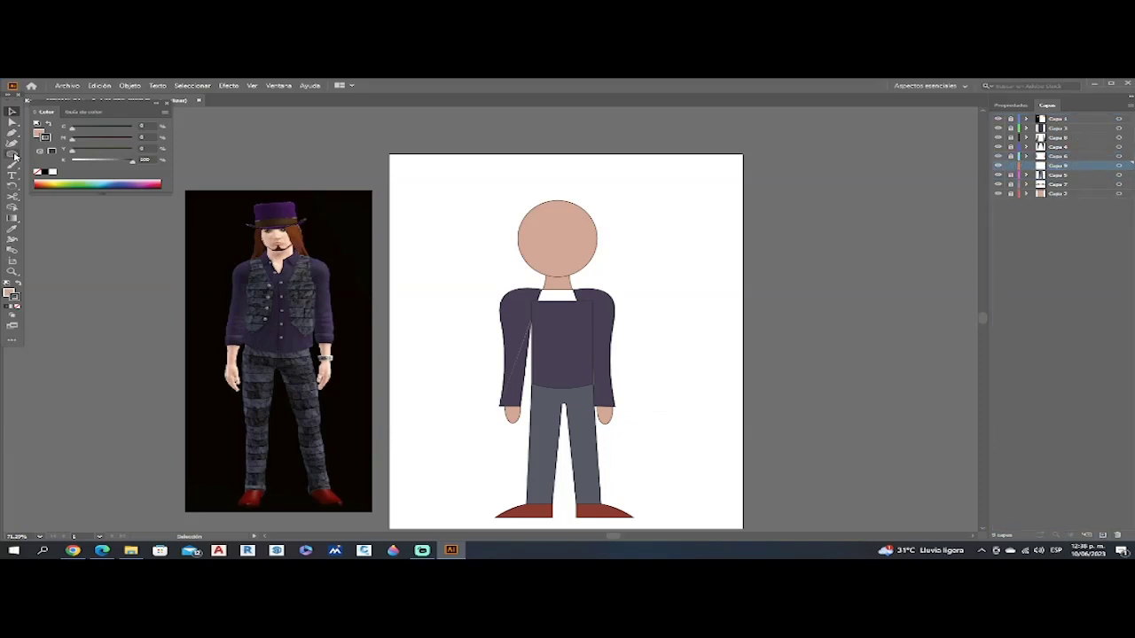
{"action": "left_click", "coordinate": [13, 154]}
{"action": "left_click_drag", "start_coordinate": [500, 402], "coordinate": [509, 414]}
Duplicate the thumb and place the copy on the inner side of the right hand
{"action": "left_click", "coordinate": [12, 112]}
{"action": "key", "text": "ctrl+c"}
{"action": "key", "text": "ctrl+v"}
{"action": "left_click_drag", "start_coordinate": [490, 317], "coordinate": [489, 319]}
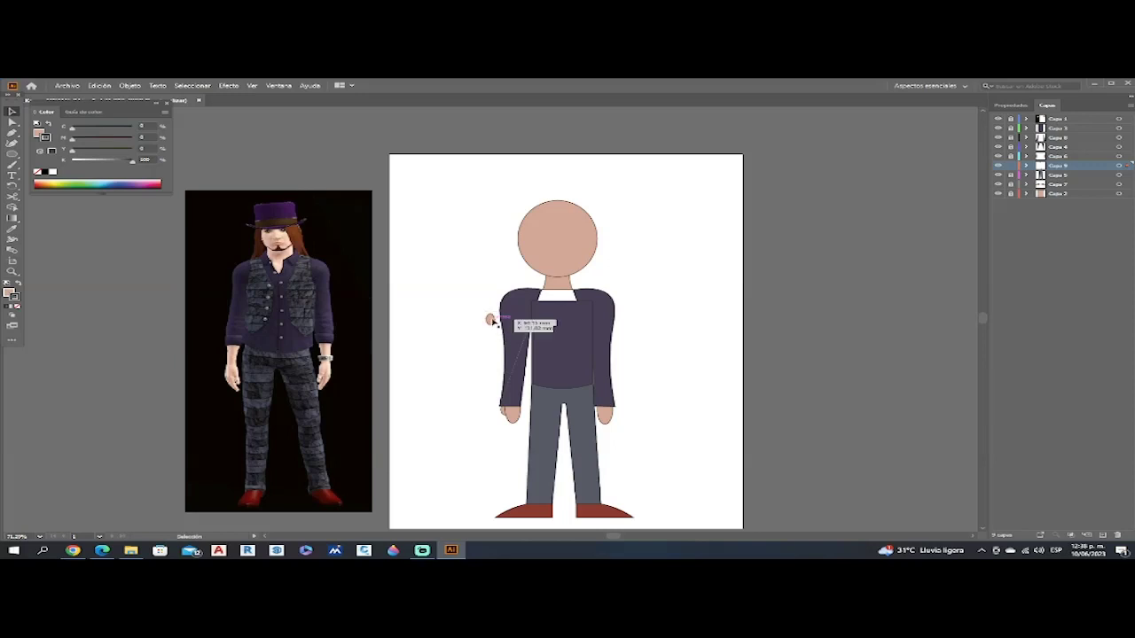
{"action": "left_click_drag", "start_coordinate": [492, 320], "coordinate": [599, 407]}
{"action": "left_click", "coordinate": [686, 409]}
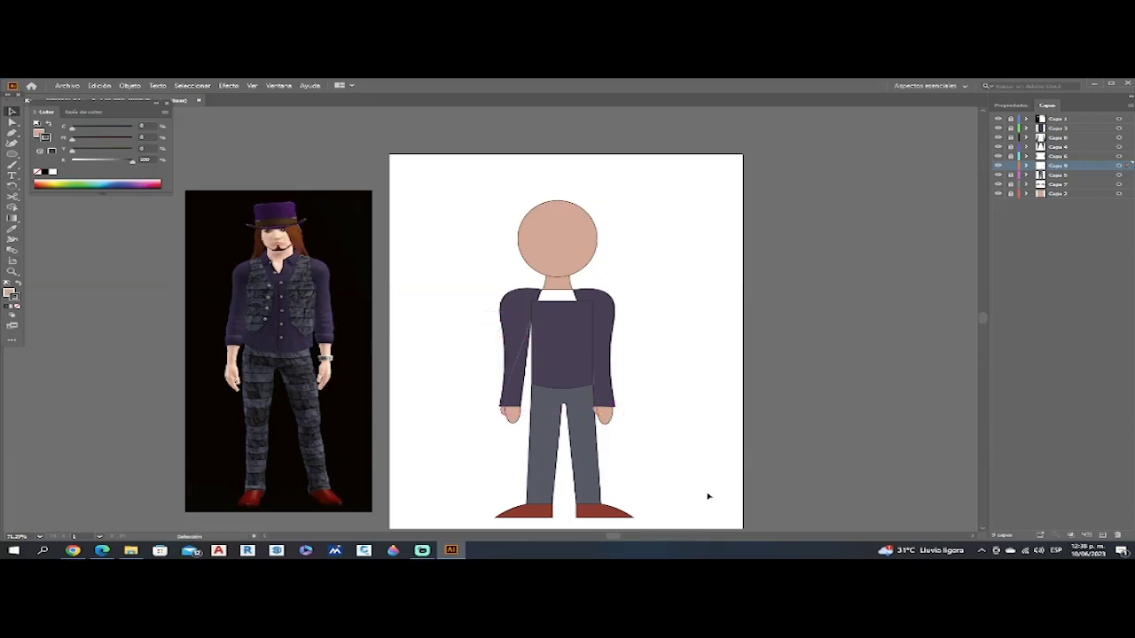
Add a layer above Capa 1 and draw a dark purple collar flap covering the left part of the white neckline, using the sampled sleeve colour
{"action": "left_click", "coordinate": [1079, 120]}
{"action": "left_click", "coordinate": [1103, 535]}
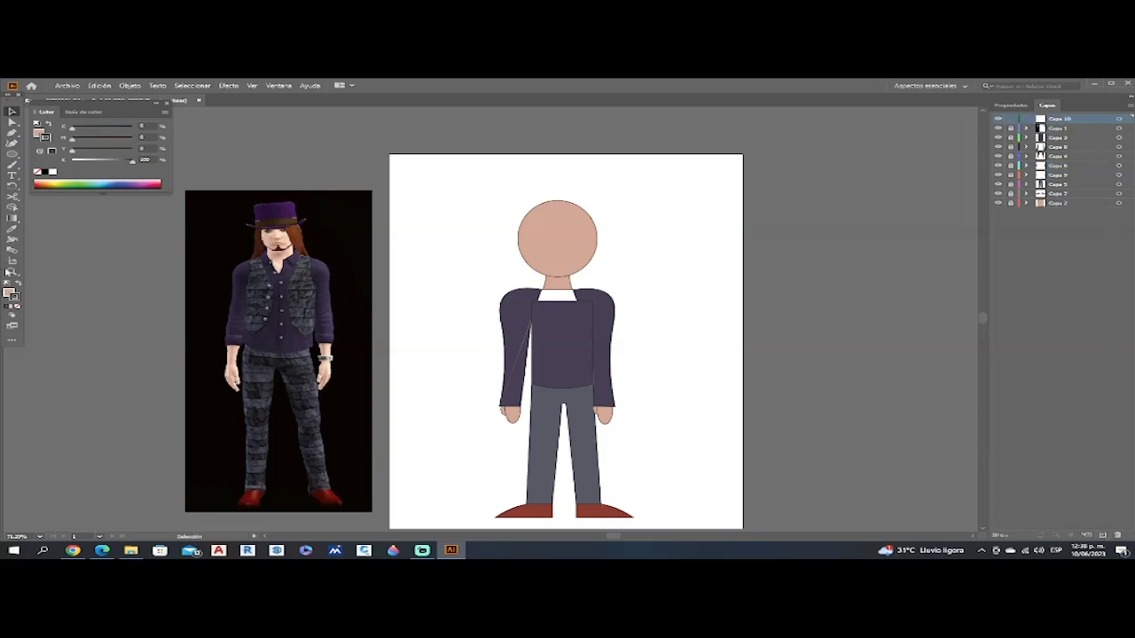
{"action": "left_click", "coordinate": [12, 228]}
{"action": "left_click", "coordinate": [517, 298]}
{"action": "left_click", "coordinate": [12, 131]}
{"action": "left_click", "coordinate": [558, 291]}
{"action": "left_click", "coordinate": [533, 305]}
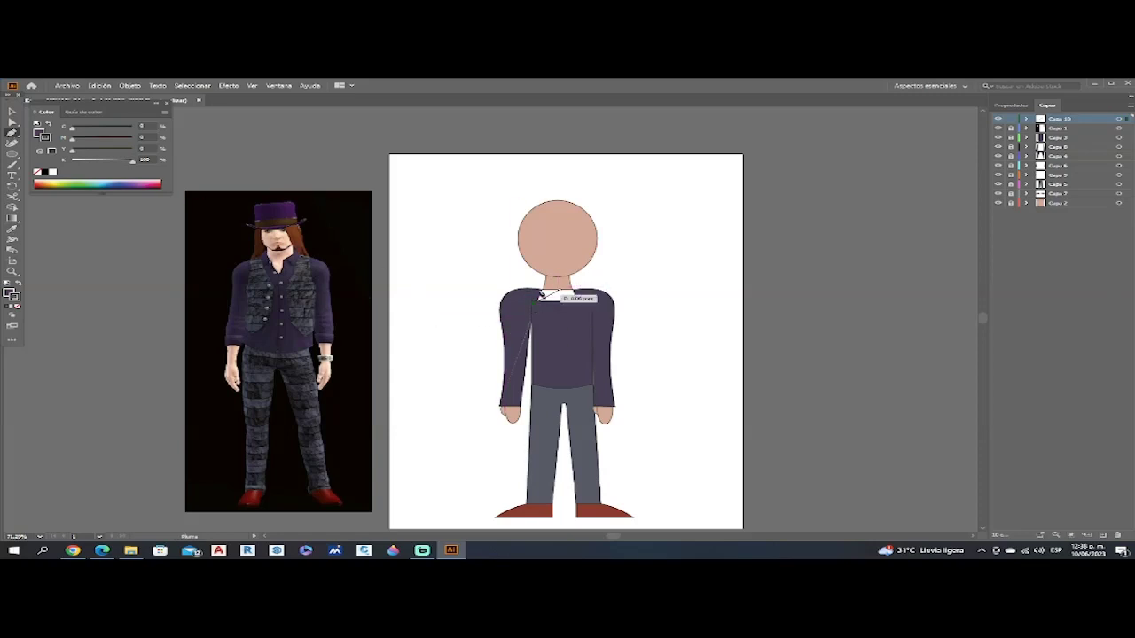
{"action": "left_click", "coordinate": [13, 112]}
{"action": "left_click", "coordinate": [424, 191]}
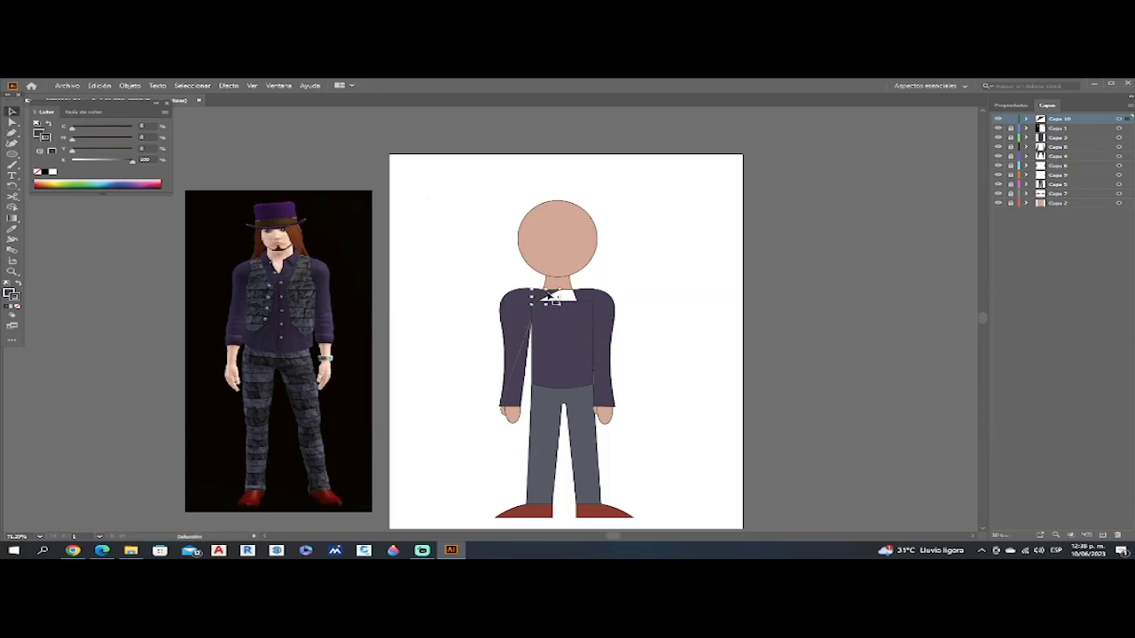
Duplicate the collar flap, reflect the copy across the vertical axis and place it over the right part of the neckline
{"action": "key", "text": "a"}
{"action": "right_click", "coordinate": [481, 316]}
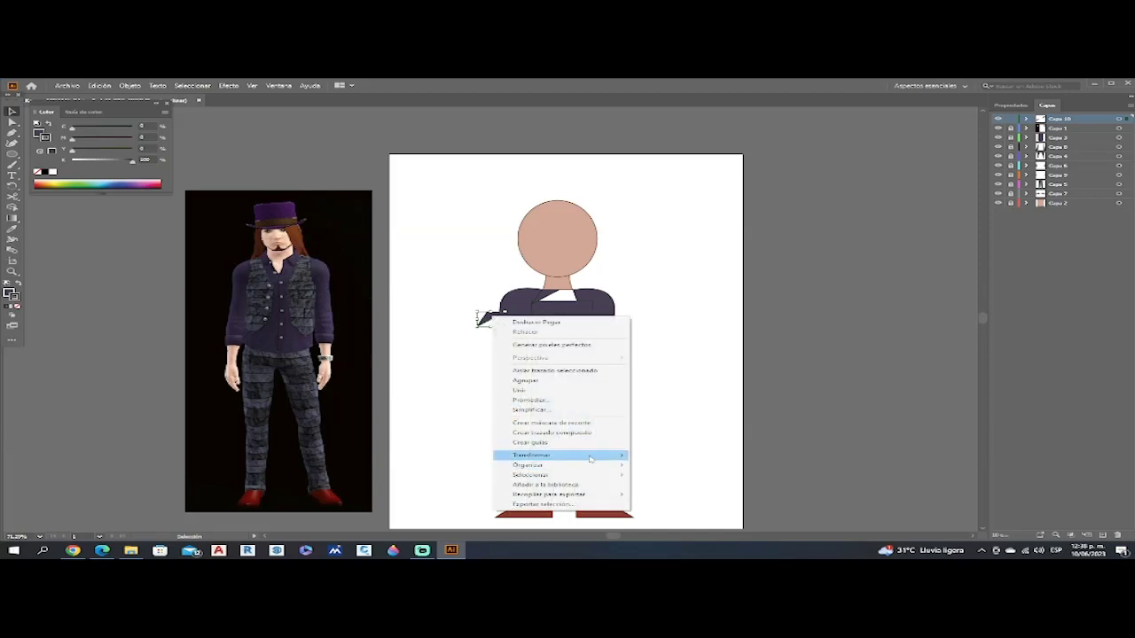
{"action": "mouse_move", "coordinate": [567, 454]}
{"action": "left_click", "coordinate": [691, 486]}
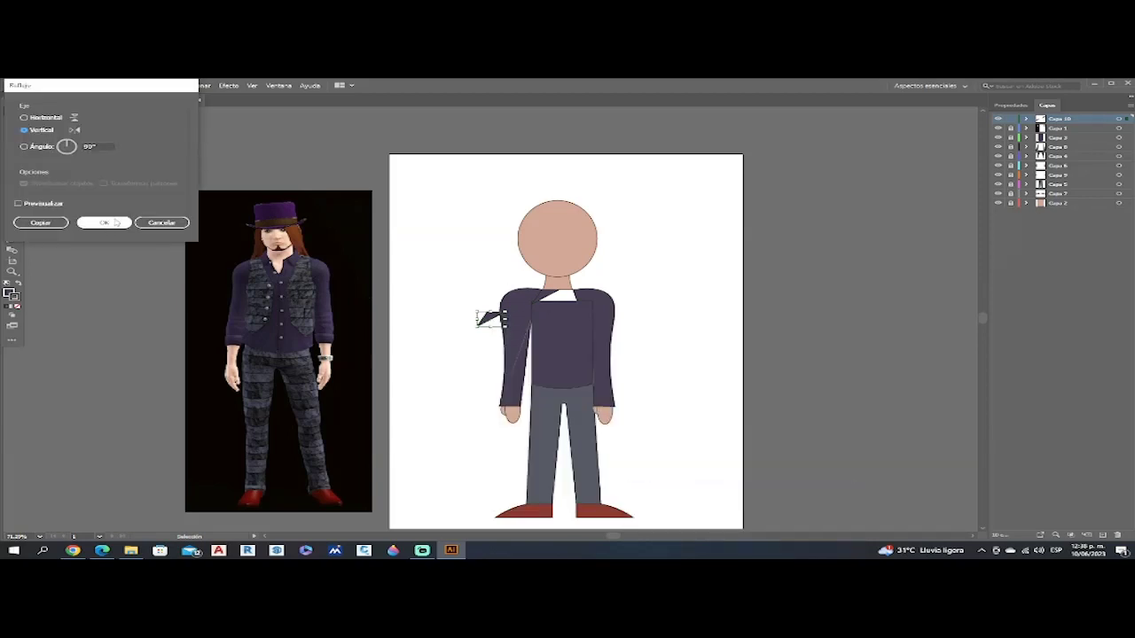
{"action": "key", "text": "Return"}
{"action": "left_click_drag", "start_coordinate": [485, 317], "coordinate": [569, 297]}
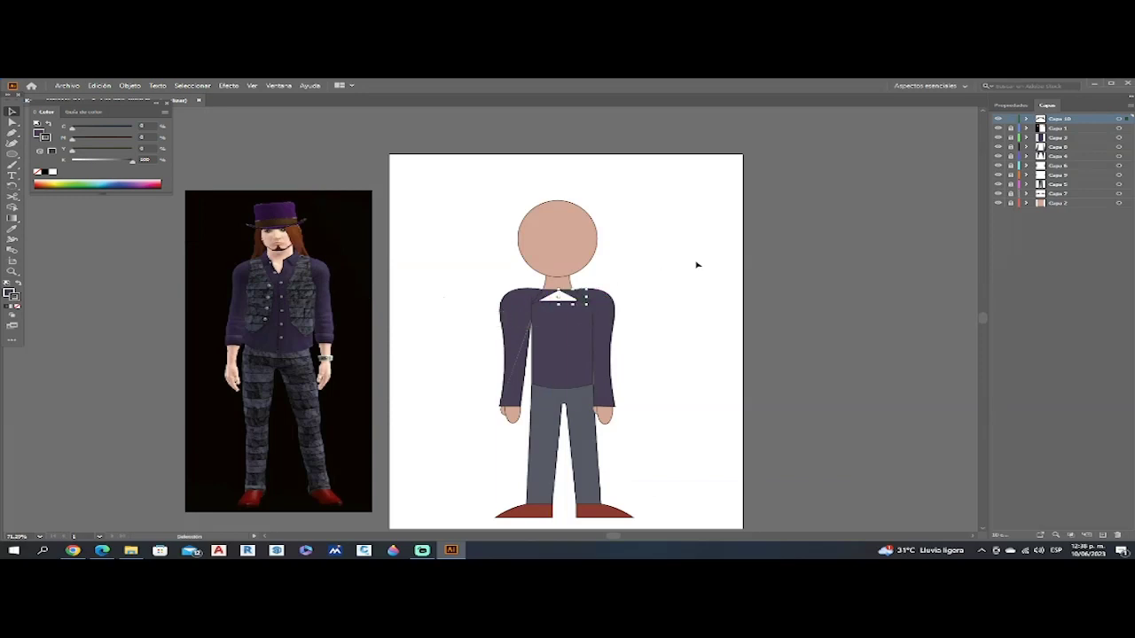
{"action": "left_click", "coordinate": [772, 398]}
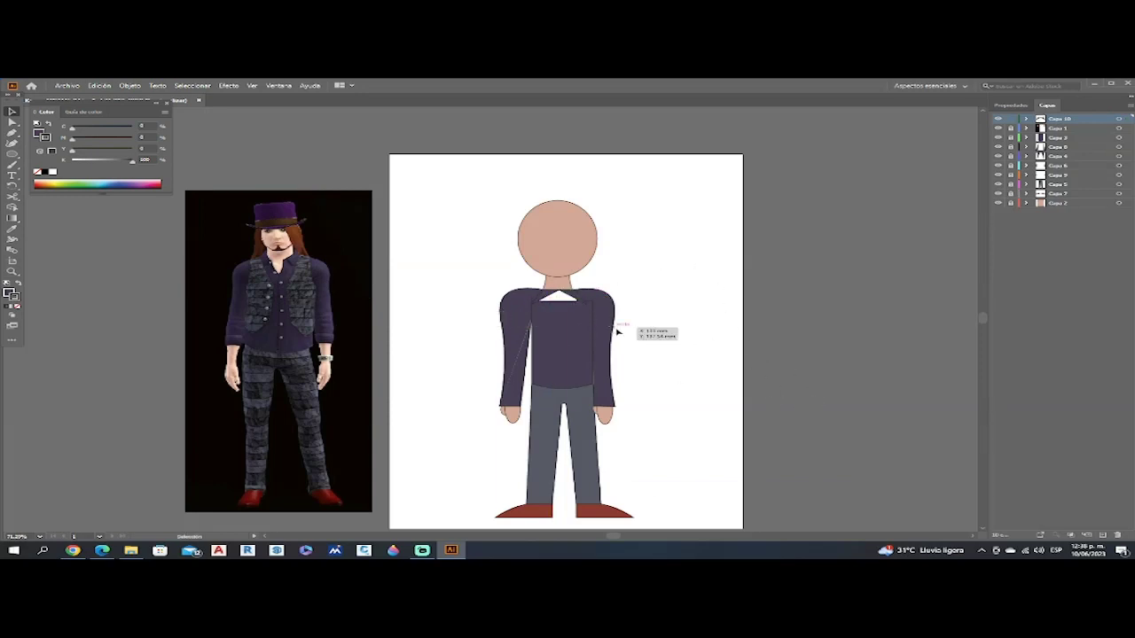
Add a top layer and draw a straight vertical line down the shirt's centre from the collar to the waist
{"action": "left_click", "coordinate": [1102, 534]}
{"action": "left_click", "coordinate": [11, 133]}
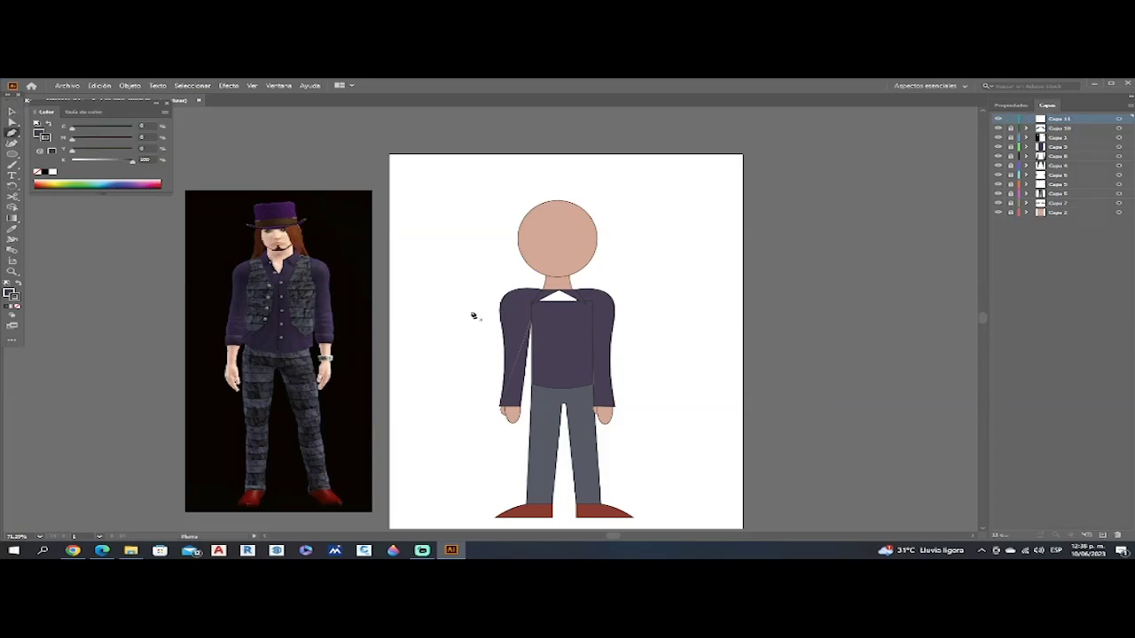
{"action": "left_click", "coordinate": [561, 295]}
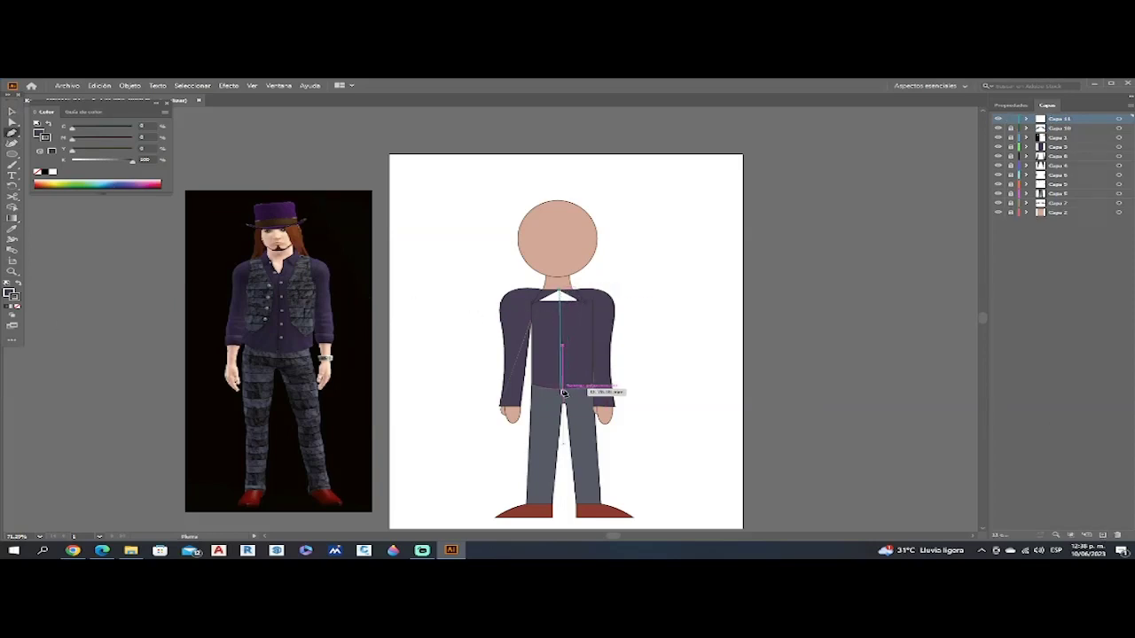
{"action": "left_click", "coordinate": [560, 387]}
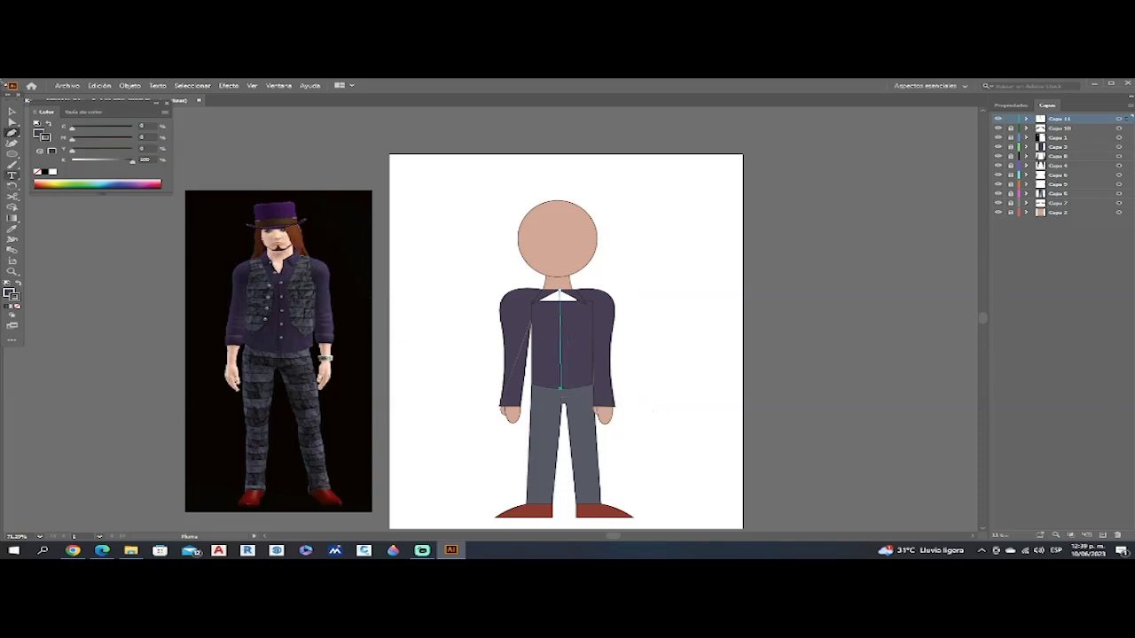
{"action": "key", "text": "v"}
{"action": "left_click", "coordinate": [432, 238]}
{"action": "scroll", "coordinate": [676, 288], "scroll_direction": "up", "scroll_amount": 1}
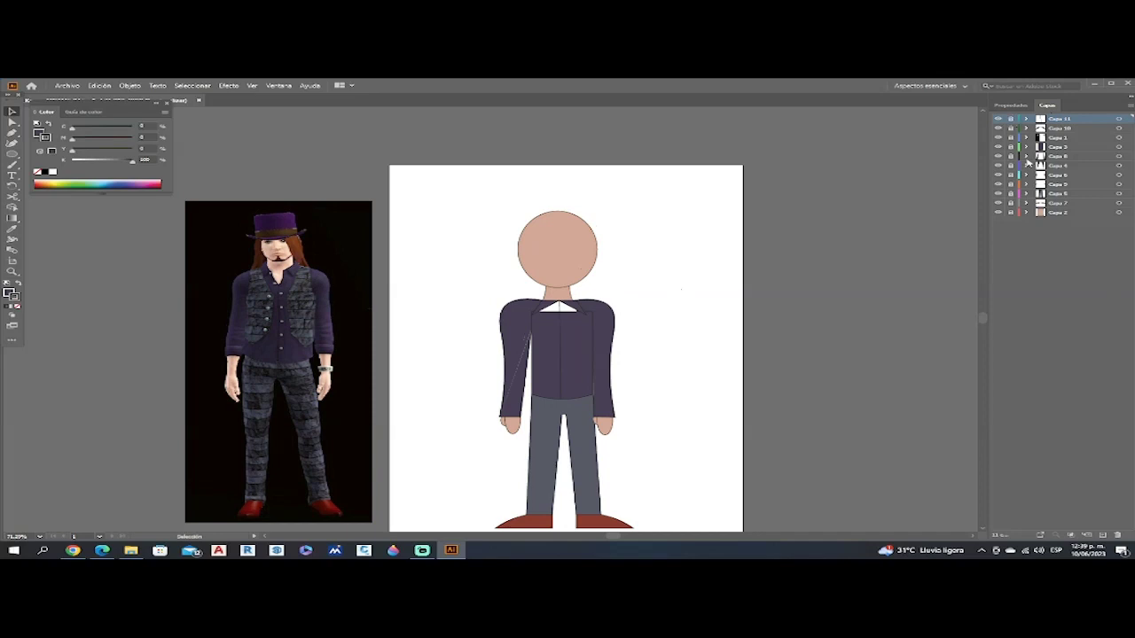
Add a top layer and draw a slightly curved smile on the lower face with a sampled skin-tone fill and black outline
{"action": "left_click", "coordinate": [1101, 536]}
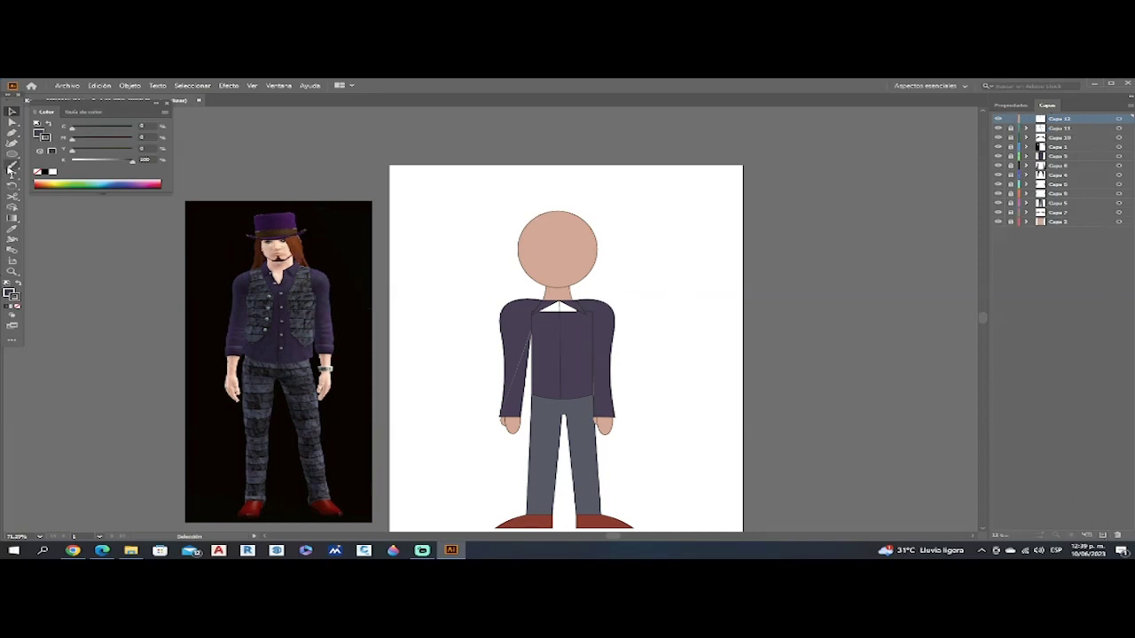
{"action": "left_click", "coordinate": [12, 229]}
{"action": "left_click", "coordinate": [281, 251]}
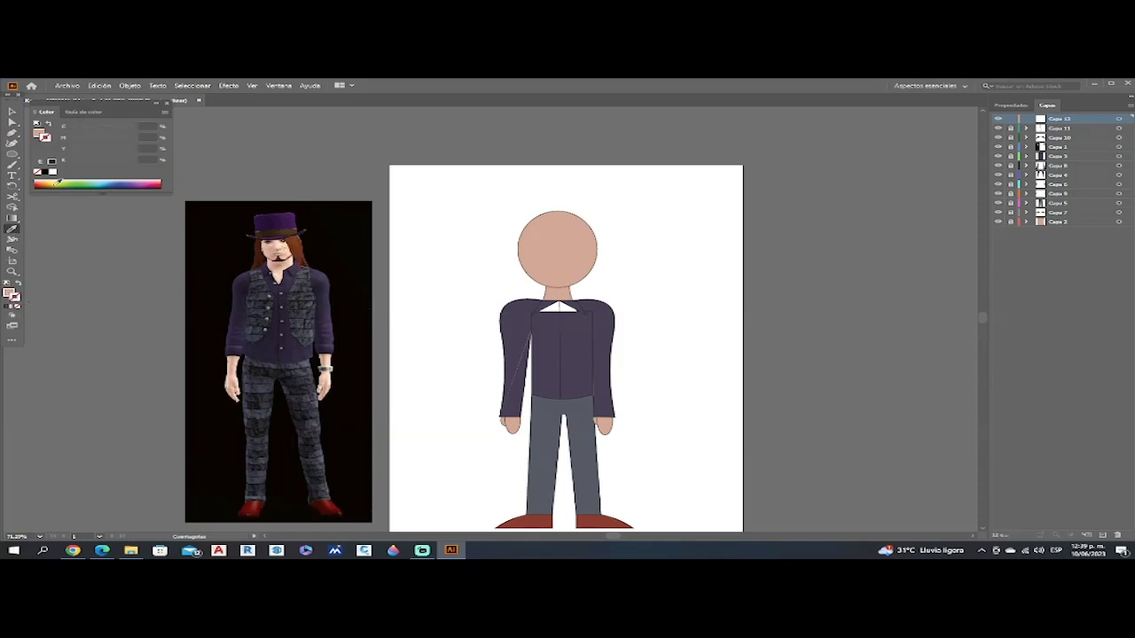
{"action": "left_click", "coordinate": [46, 173]}
{"action": "left_click", "coordinate": [12, 143]}
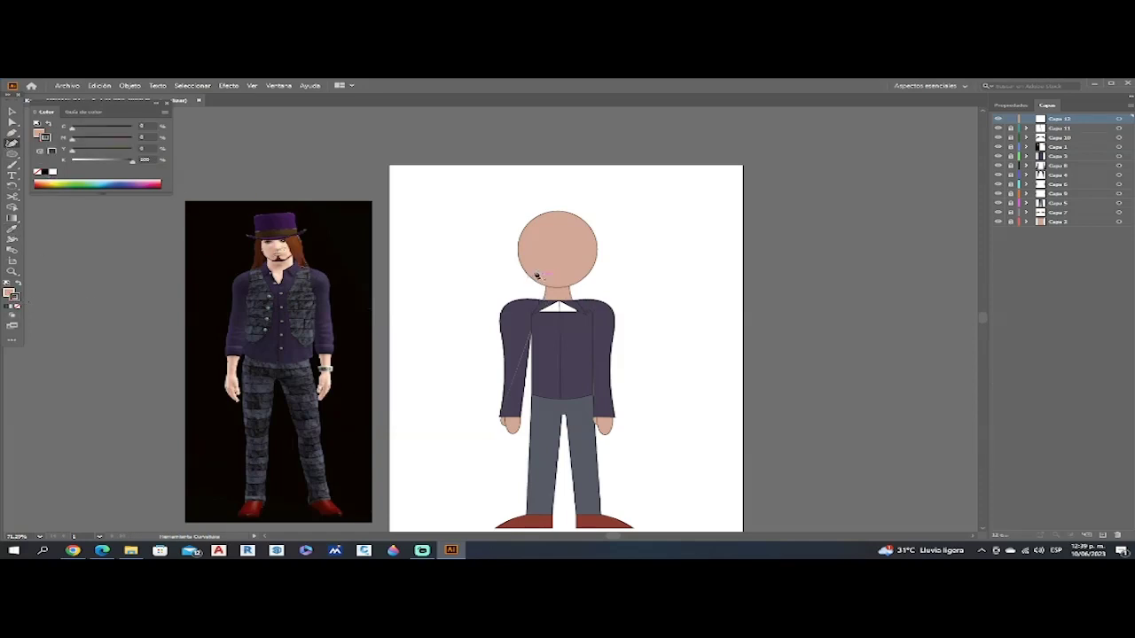
{"action": "left_click", "coordinate": [569, 276]}
{"action": "key", "text": "v"}
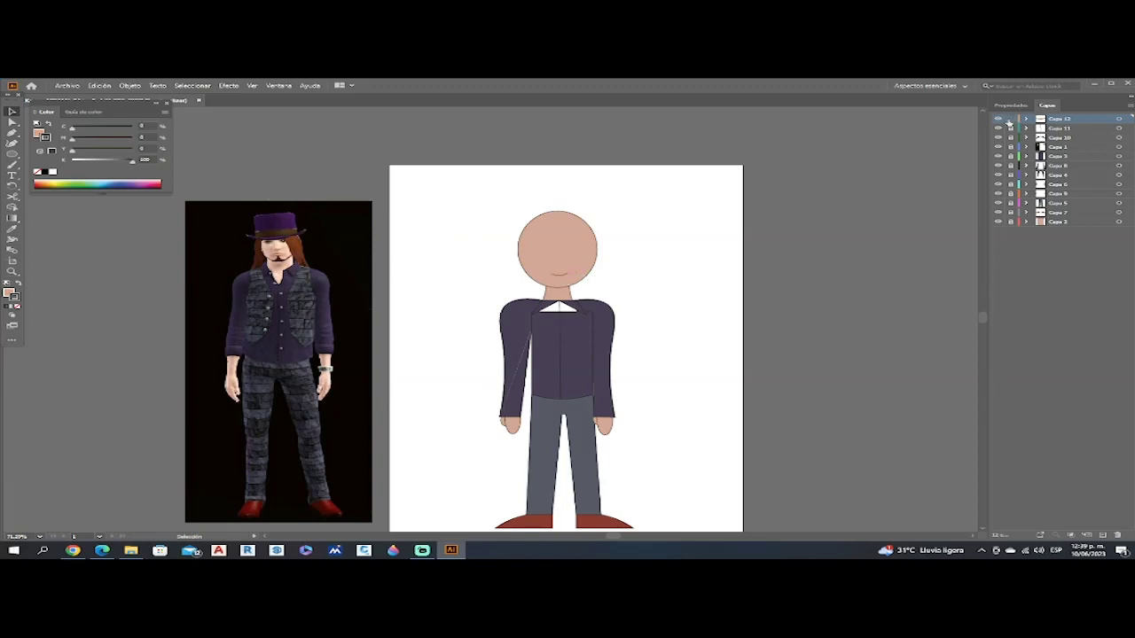
Add a top layer and draw a horizontal white ellipse with a black outline as the left eye
{"action": "left_click", "coordinate": [1103, 535]}
{"action": "left_click", "coordinate": [6, 282]}
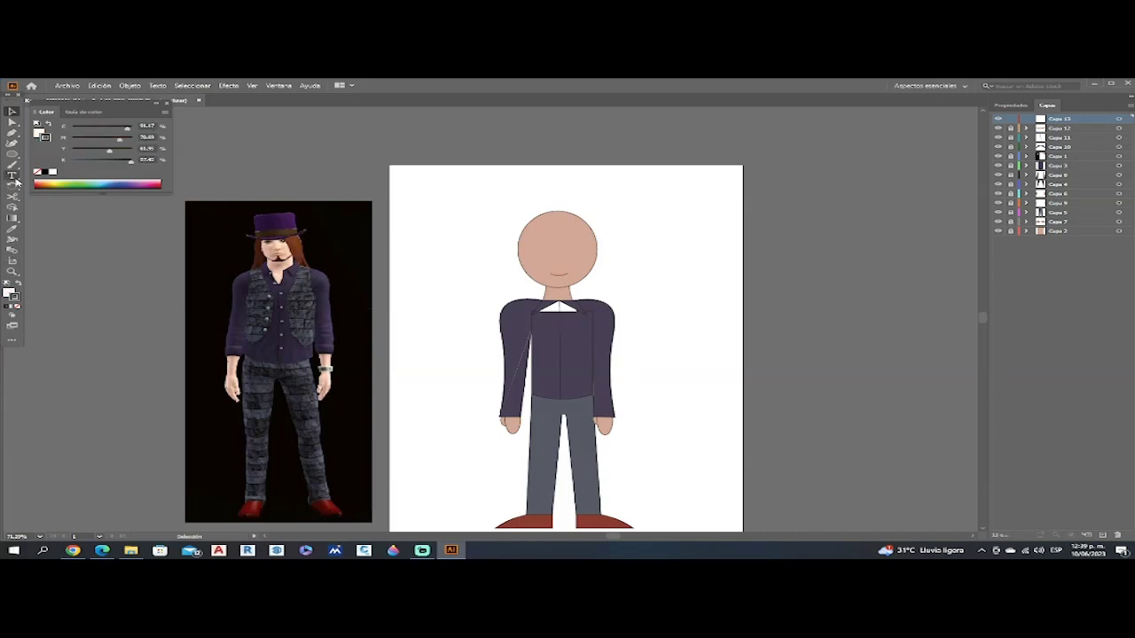
{"action": "left_click", "coordinate": [10, 154]}
{"action": "left_click_drag", "start_coordinate": [531, 243], "coordinate": [558, 256]}
{"action": "left_click", "coordinate": [12, 111]}
{"action": "left_click", "coordinate": [497, 248]}
{"action": "key", "text": "c"}
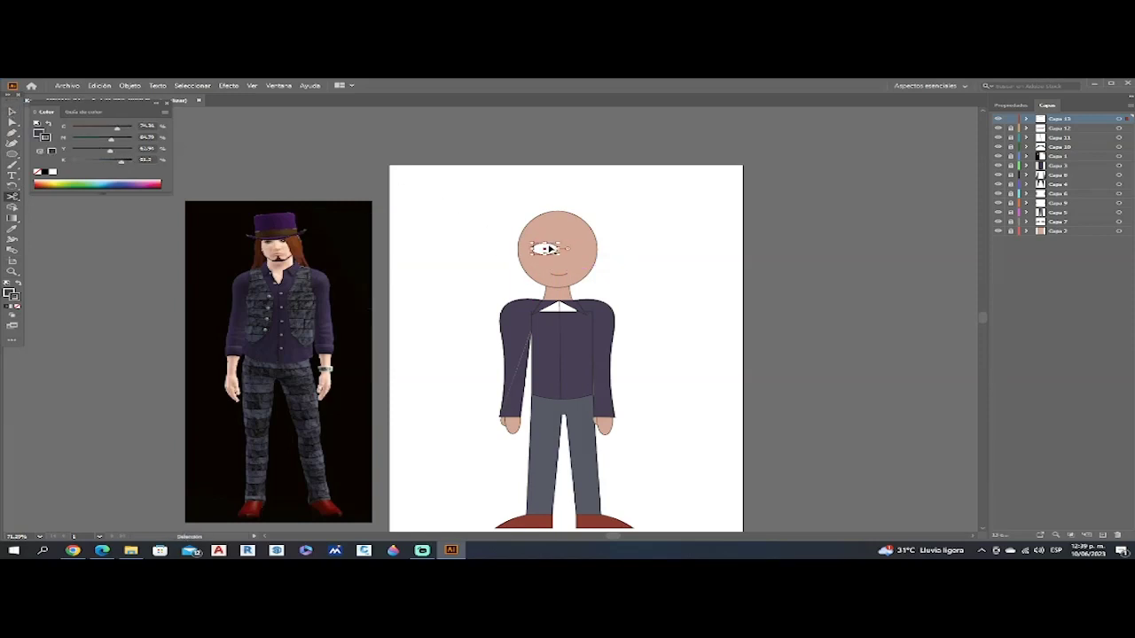
{"action": "left_click", "coordinate": [98, 85]}
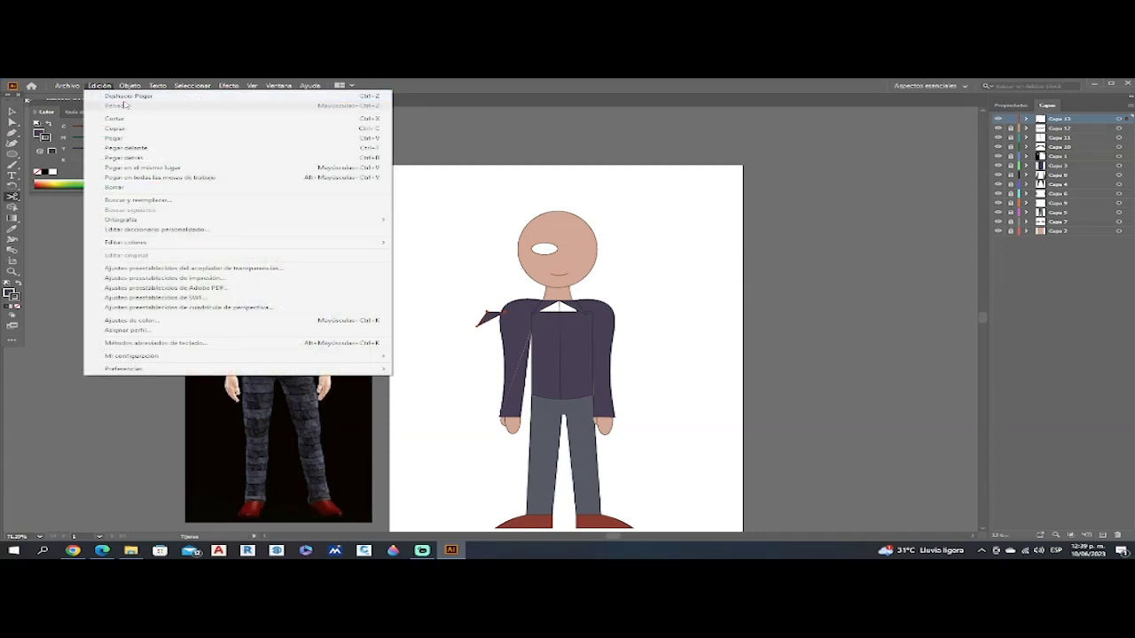
{"action": "left_click", "coordinate": [111, 93]}
Duplicate the white left eye and place the copy beside it as the right eye
{"action": "left_click", "coordinate": [14, 112]}
{"action": "left_click", "coordinate": [446, 229]}
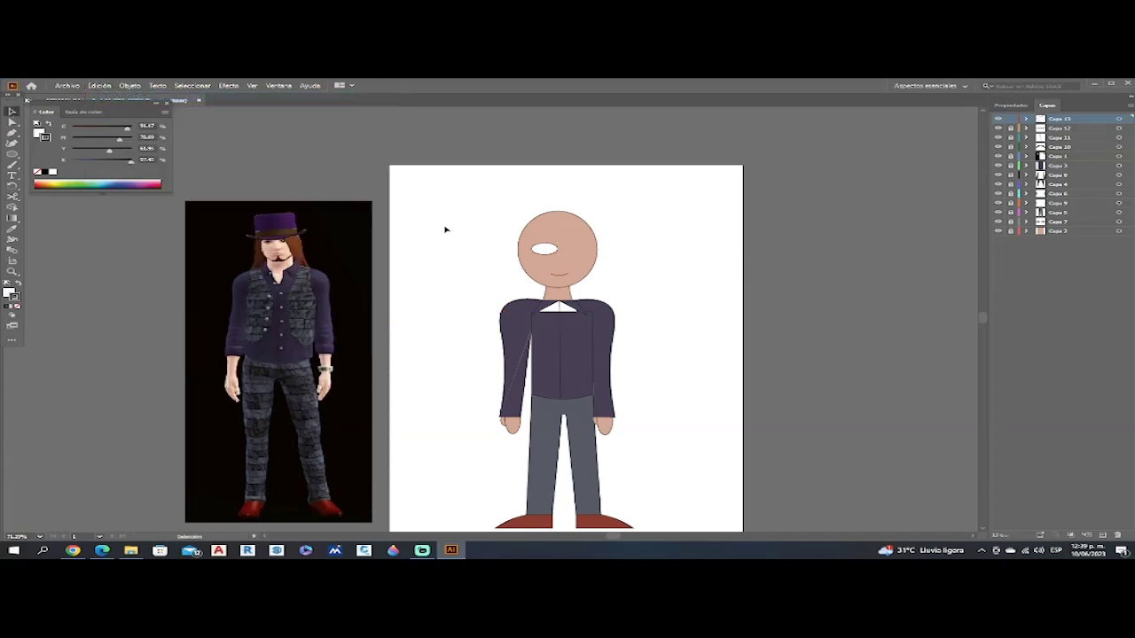
{"action": "key", "text": "a"}
{"action": "key", "text": "ctrl+v"}
{"action": "left_click_drag", "start_coordinate": [499, 319], "coordinate": [580, 246]}
{"action": "left_click", "coordinate": [674, 267]}
Add a top layer and draw a small round black pupil inside the left eye, using a dark colour sampled from the reference image
{"action": "left_click", "coordinate": [1102, 536]}
{"action": "left_click", "coordinate": [13, 228]}
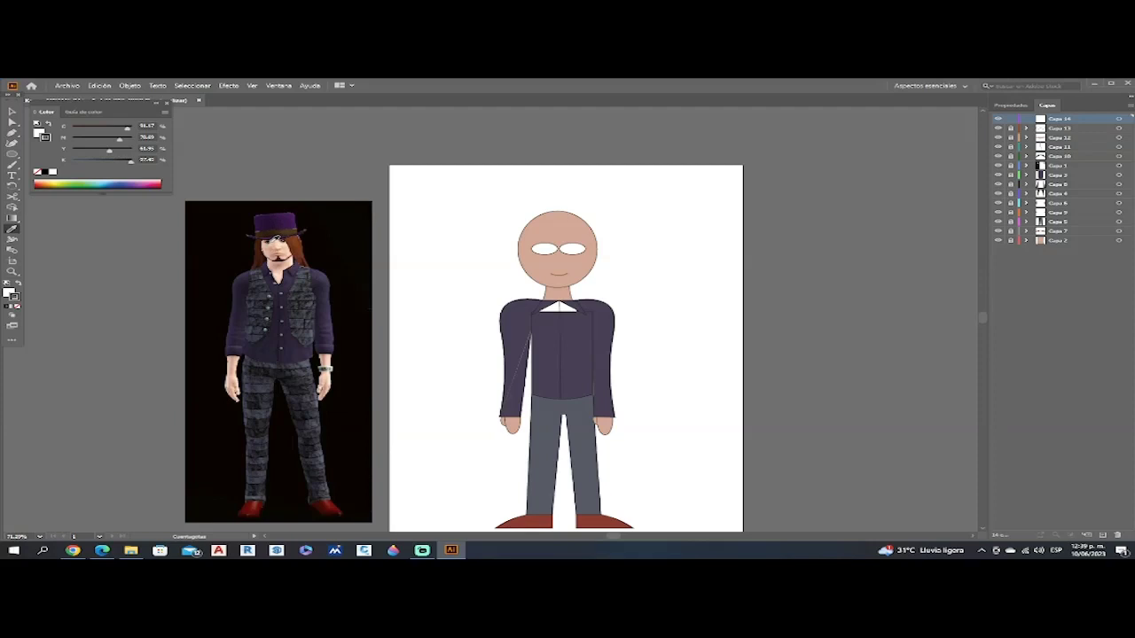
{"action": "left_click", "coordinate": [273, 240]}
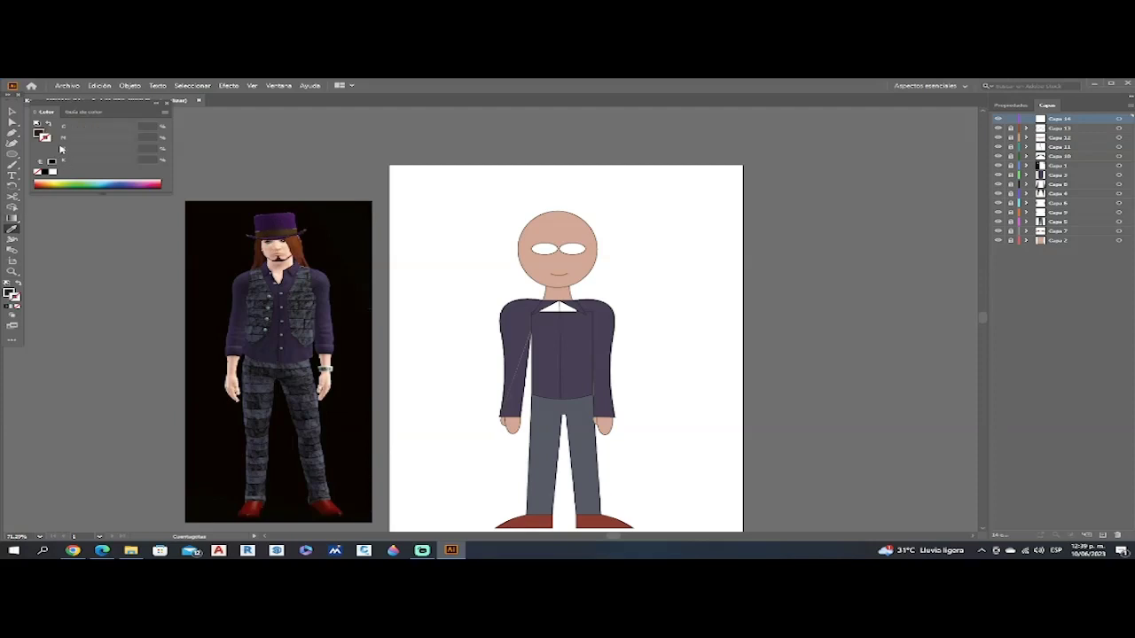
{"action": "left_click", "coordinate": [13, 153]}
{"action": "left_click_drag", "start_coordinate": [542, 245], "coordinate": [552, 254]}
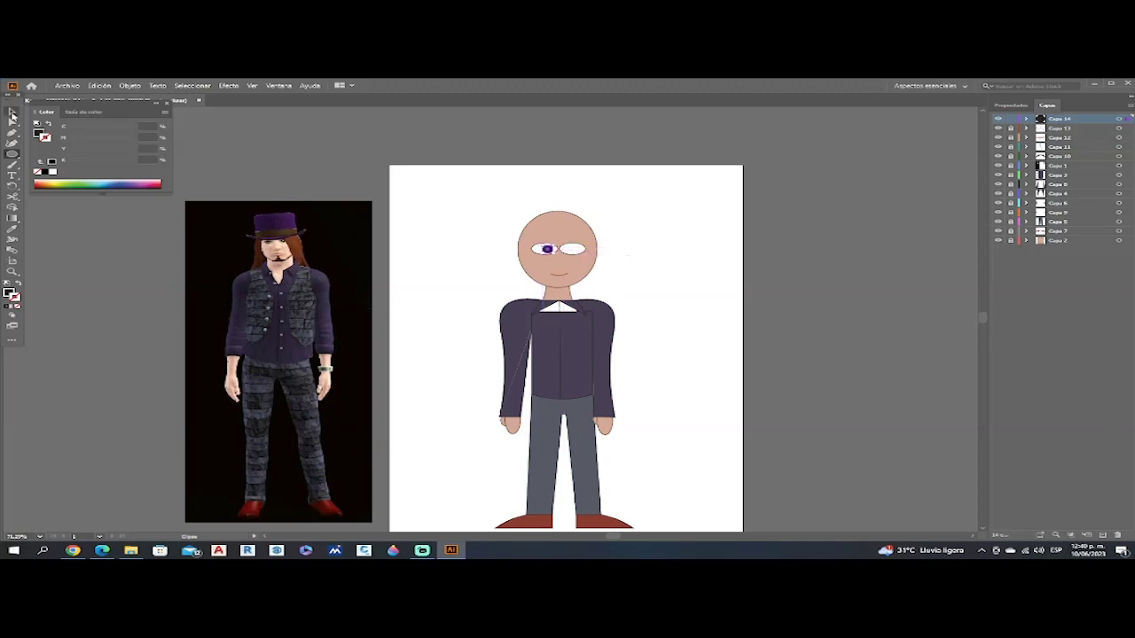
{"action": "left_click", "coordinate": [12, 112]}
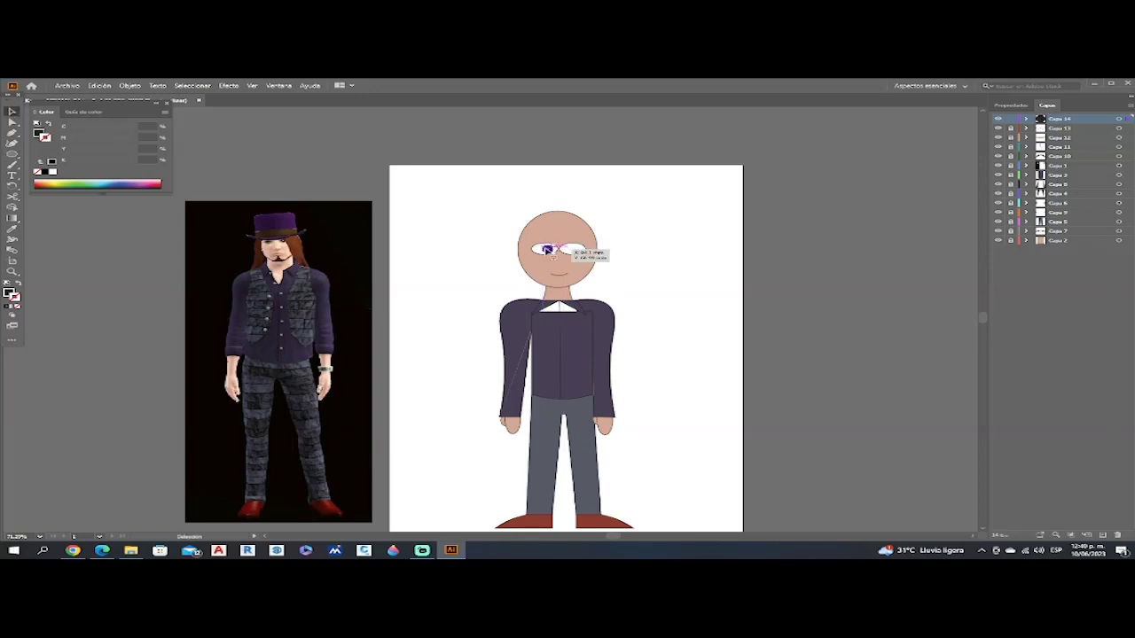
{"action": "left_click", "coordinate": [6, 306]}
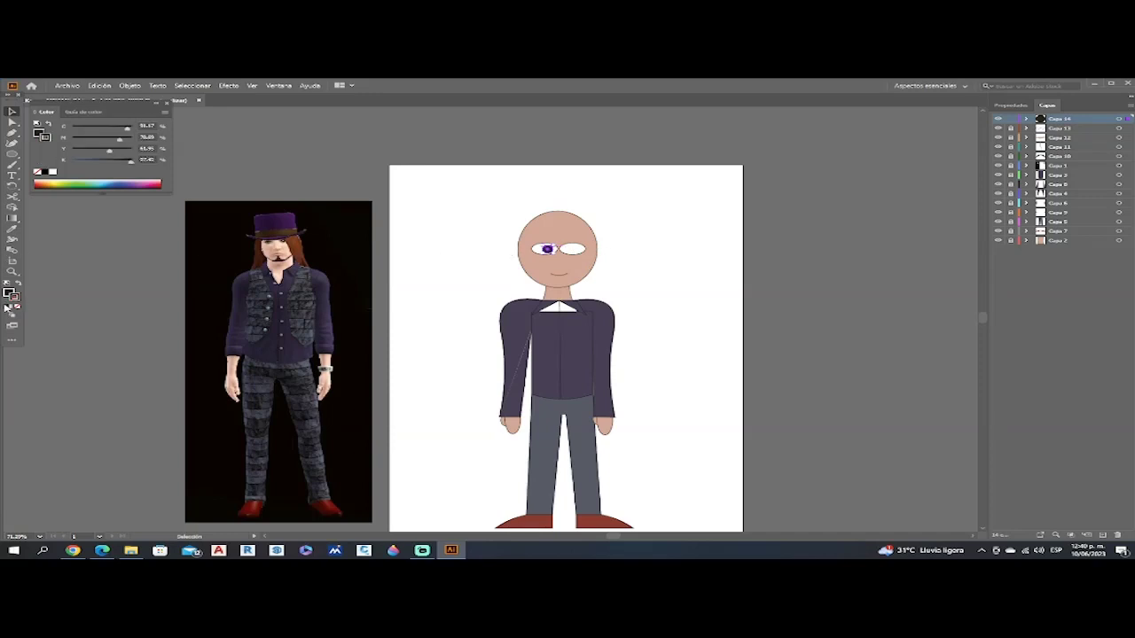
Duplicate the black pupil into the right eye and lock layer Capa 14
{"action": "left_click", "coordinate": [442, 245]}
{"action": "mouse_move", "coordinate": [548, 249]}
{"action": "left_mouse_down"}
{"action": "mouse_move", "coordinate": [490, 321]}
{"action": "mouse_move", "coordinate": [569, 254]}
{"action": "left_mouse_up"}
{"action": "left_click", "coordinate": [1012, 119]}
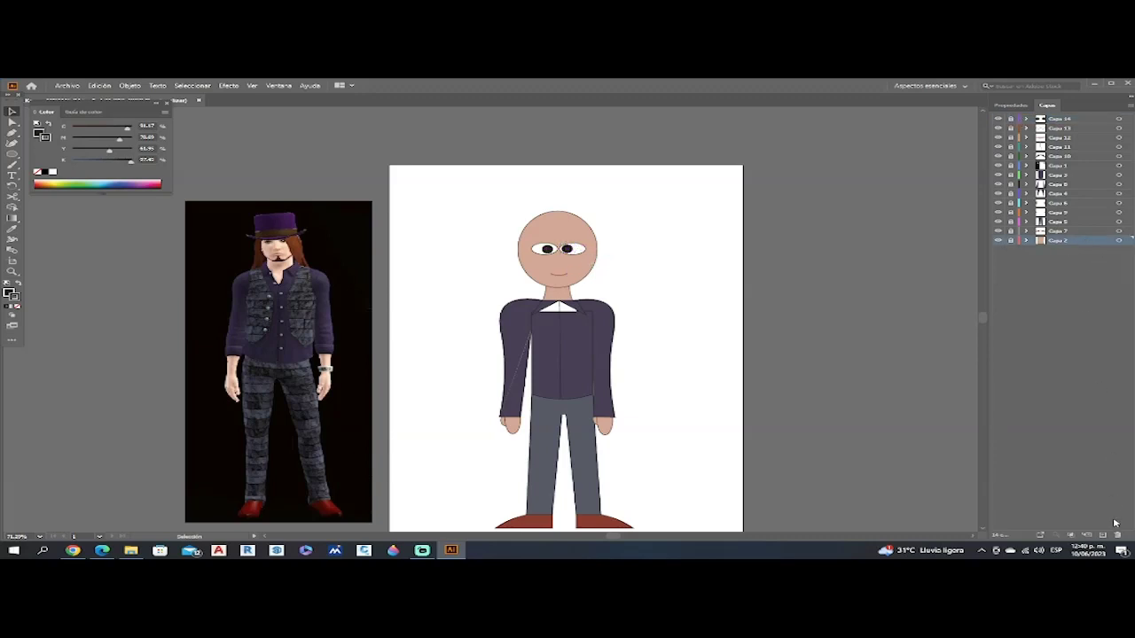
Add a new layer at the bottom of the stack and sample the reference man's reddish-brown hair colour as fill, with a black stroke
{"action": "left_click", "coordinate": [1101, 536]}
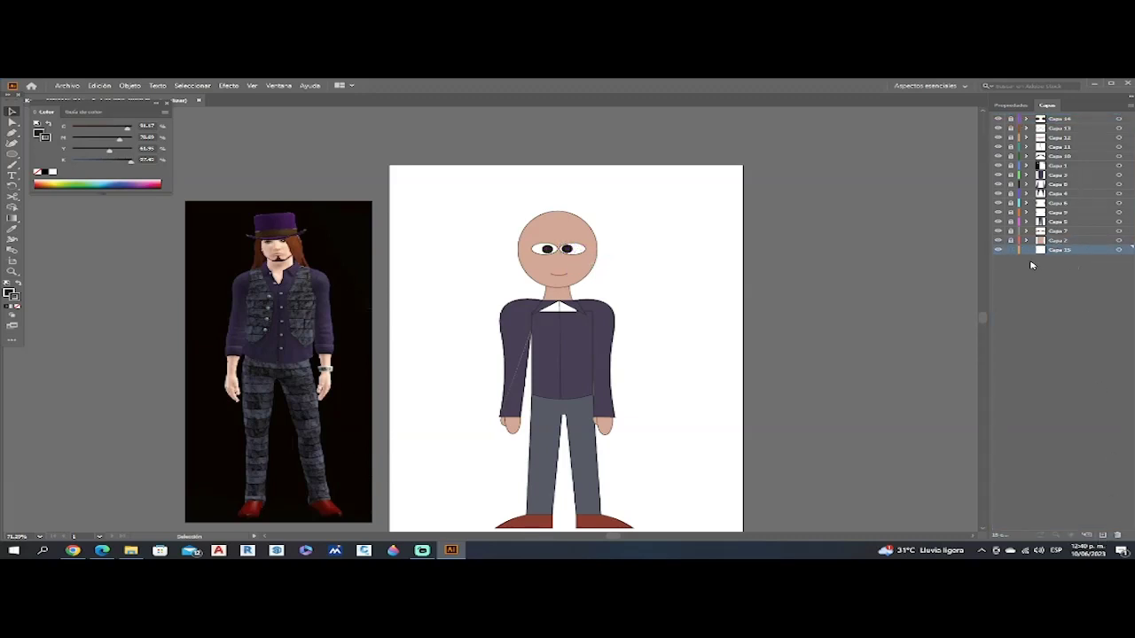
{"action": "left_click", "coordinate": [11, 229]}
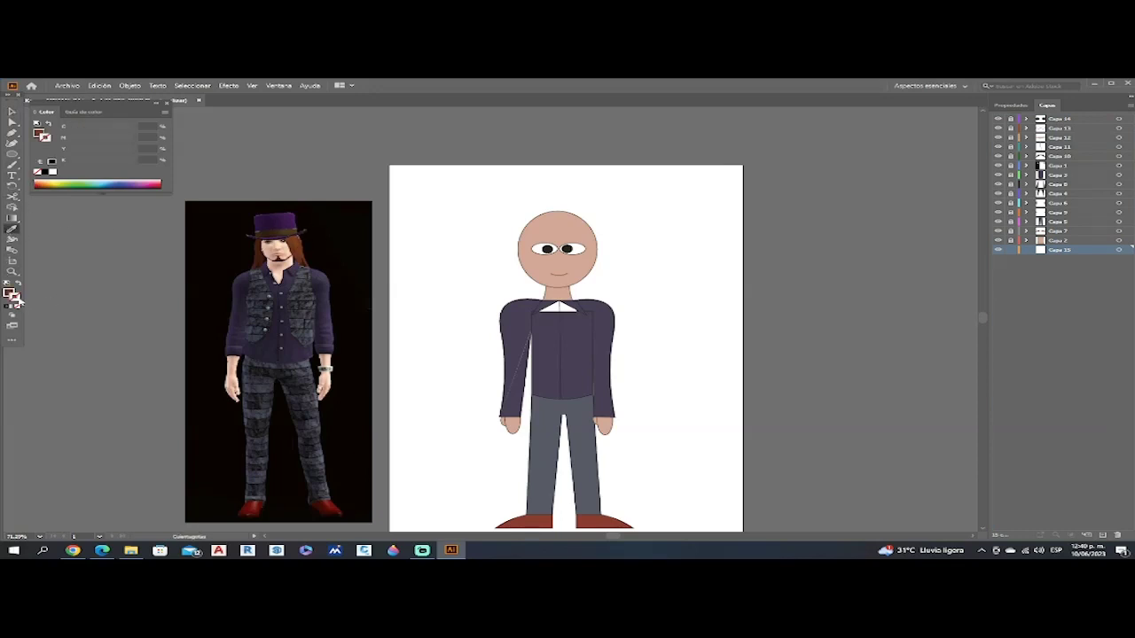
{"action": "left_click", "coordinate": [45, 172]}
Draw a brown hair shape behind the head with the Curvature tool, running from both sides of the face down to the shoulders
{"action": "left_click", "coordinate": [12, 143]}
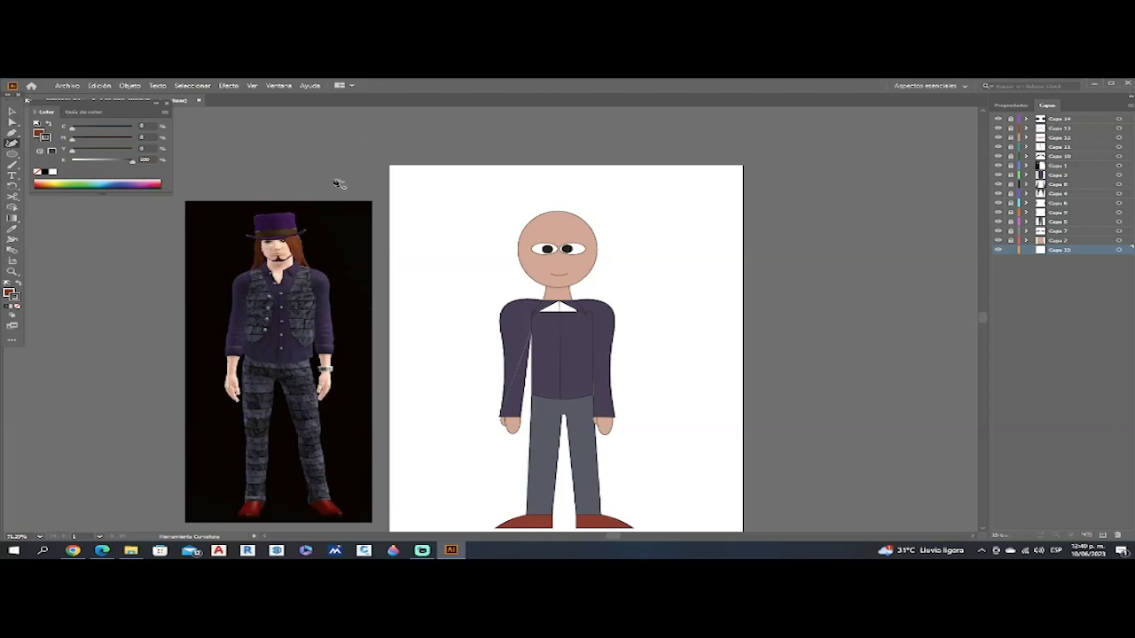
{"action": "left_click", "coordinate": [518, 256]}
{"action": "left_click", "coordinate": [519, 316]}
{"action": "left_click", "coordinate": [599, 308]}
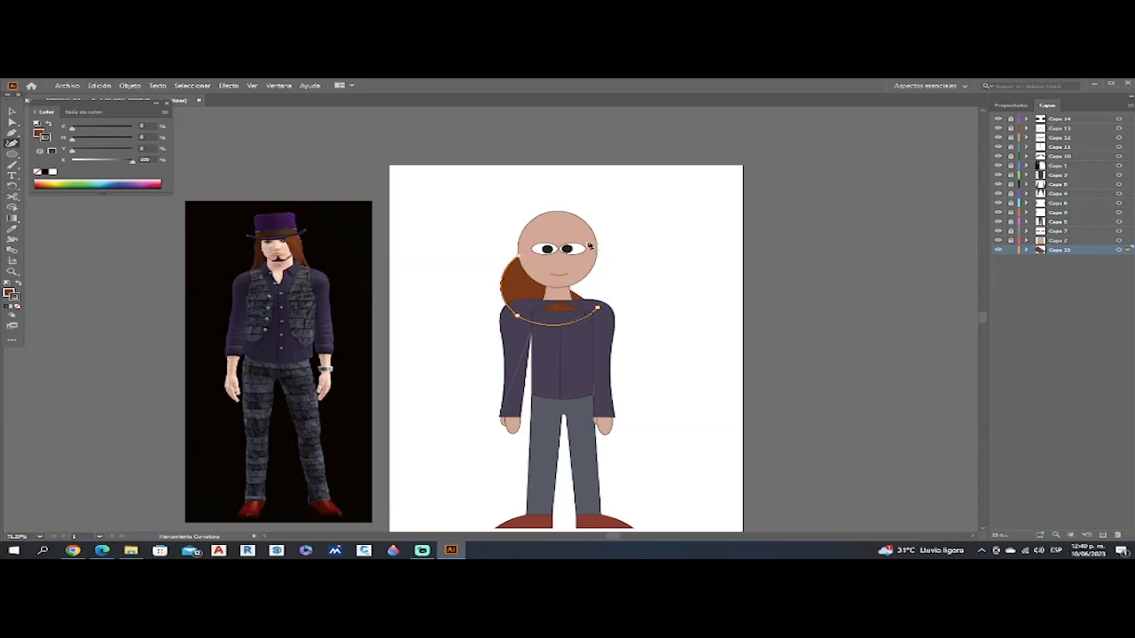
{"action": "left_click", "coordinate": [587, 241]}
{"action": "left_click_drag", "start_coordinate": [502, 286], "coordinate": [520, 285]}
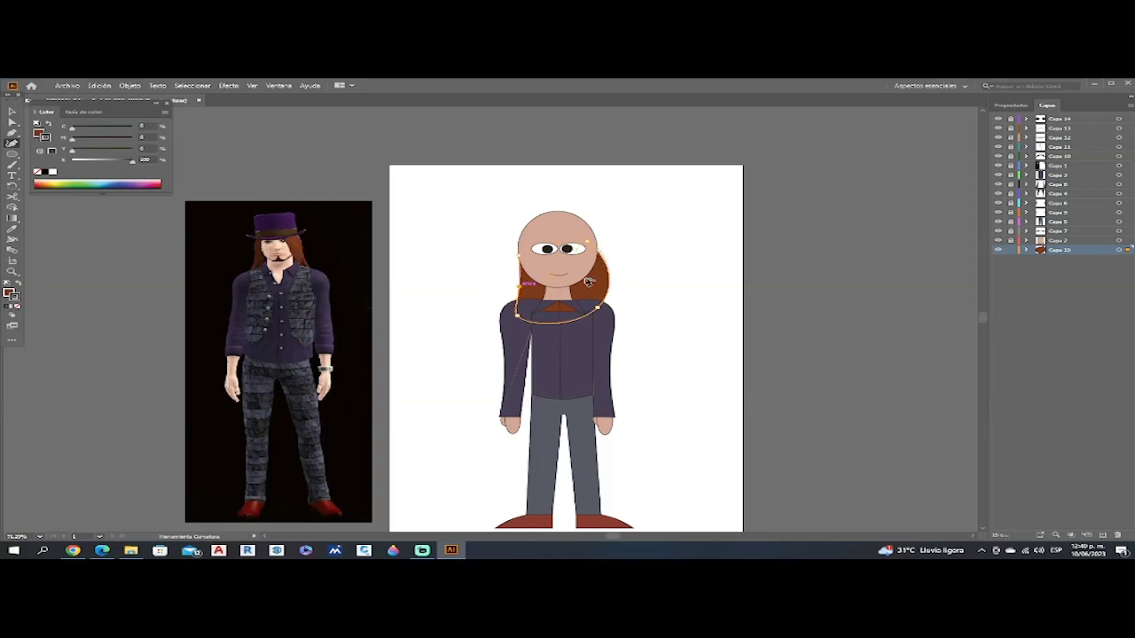
{"action": "left_click_drag", "start_coordinate": [609, 284], "coordinate": [594, 291]}
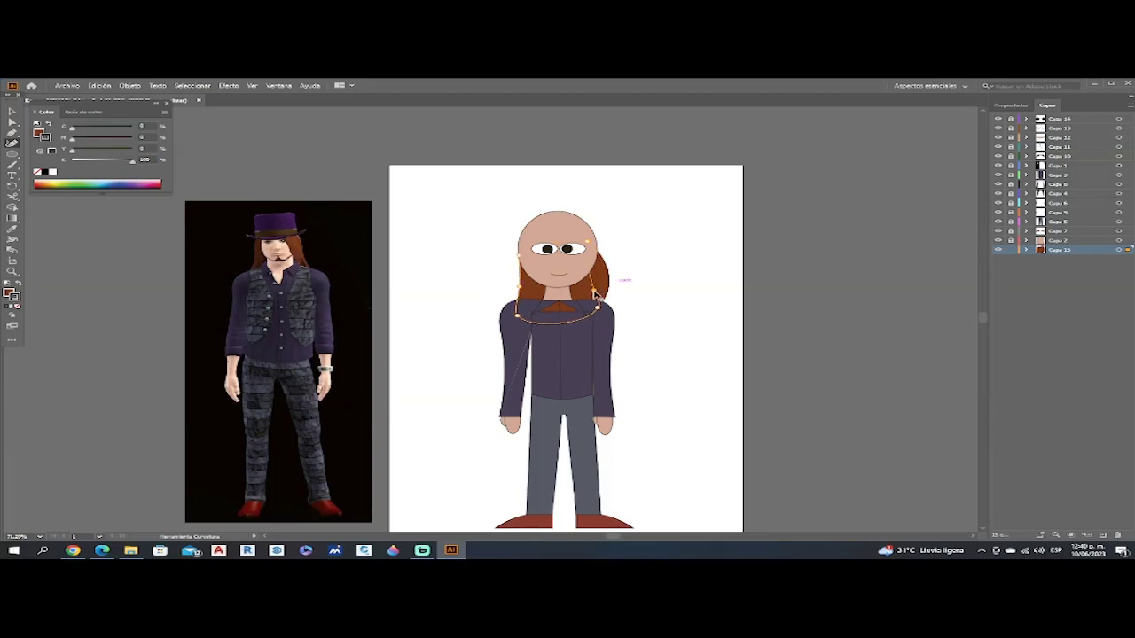
{"action": "key", "text": "v"}
{"action": "left_click", "coordinate": [362, 164]}
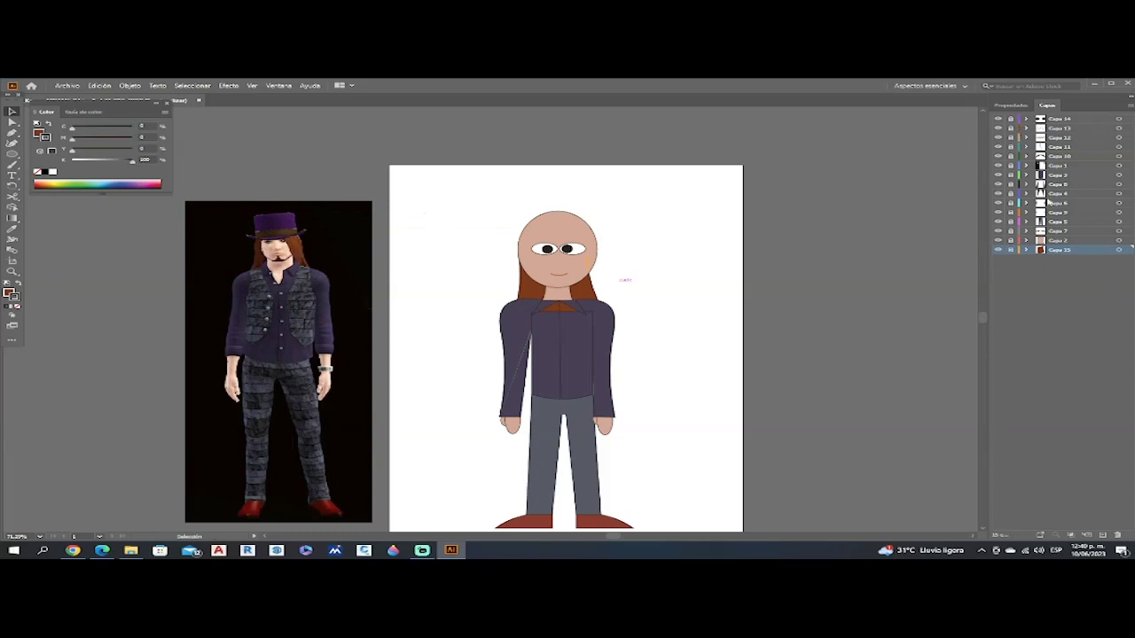
Add a top layer and draw a triangular brown hair strand from the crown down the right side of the face
{"action": "left_click", "coordinate": [1098, 120]}
{"action": "left_click", "coordinate": [1101, 536]}
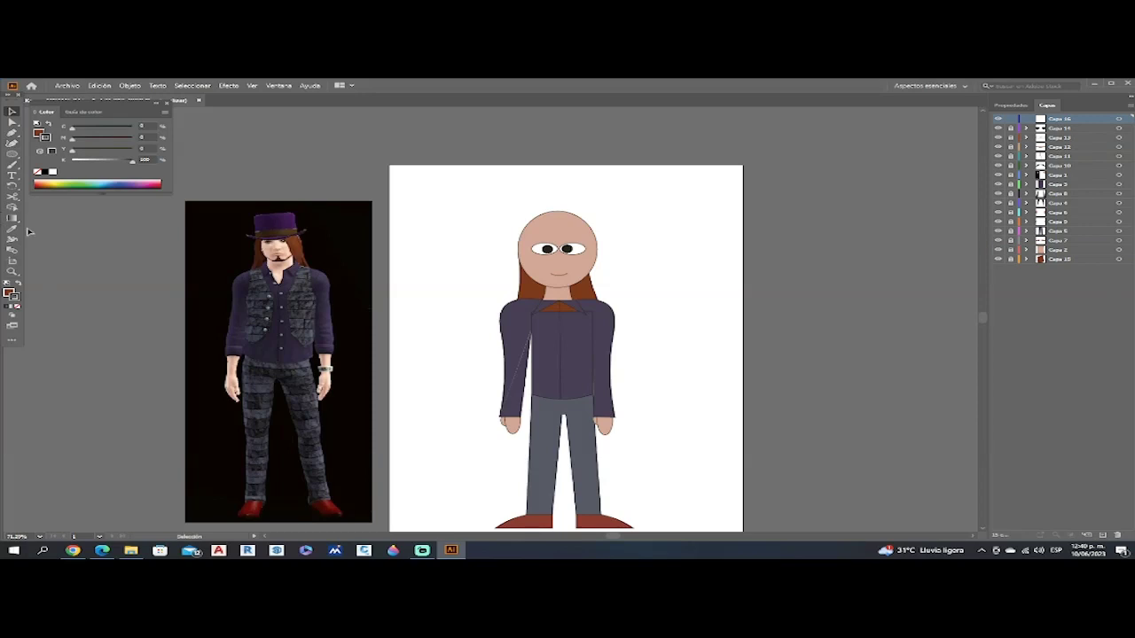
{"action": "left_click", "coordinate": [11, 143]}
{"action": "left_click", "coordinate": [12, 132]}
{"action": "left_click", "coordinate": [556, 214]}
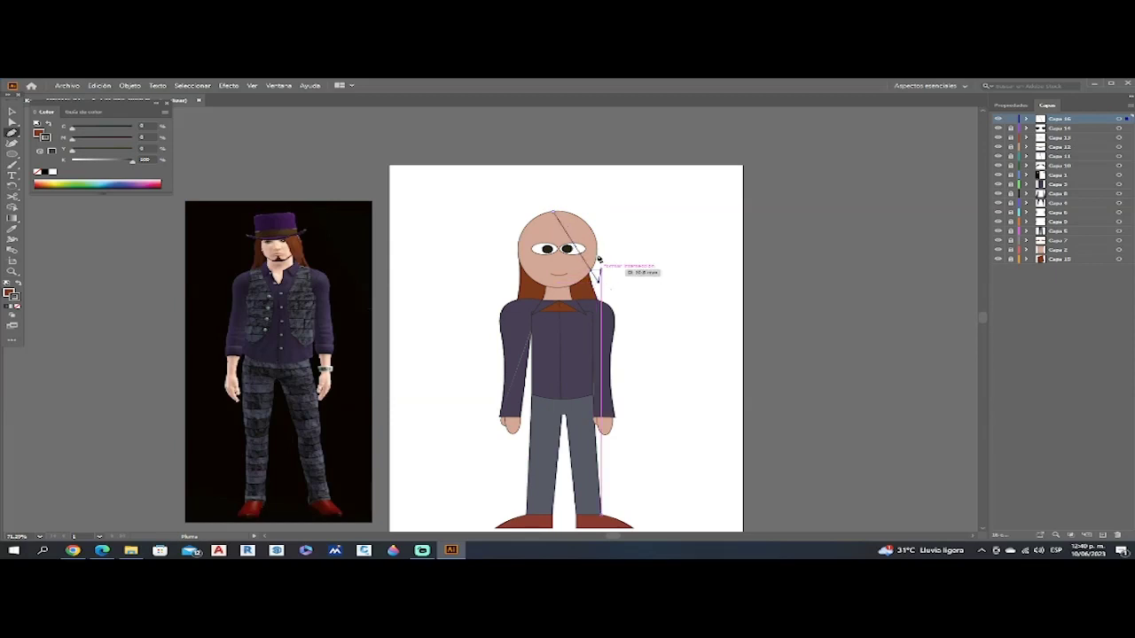
{"action": "left_click", "coordinate": [597, 281]}
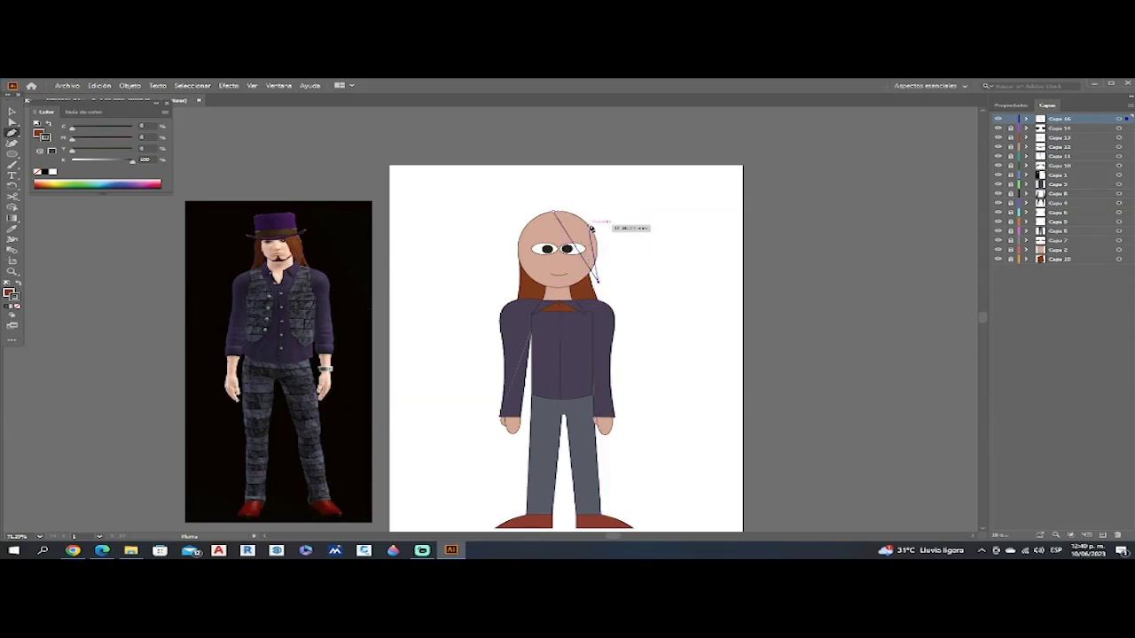
{"action": "left_click", "coordinate": [592, 228]}
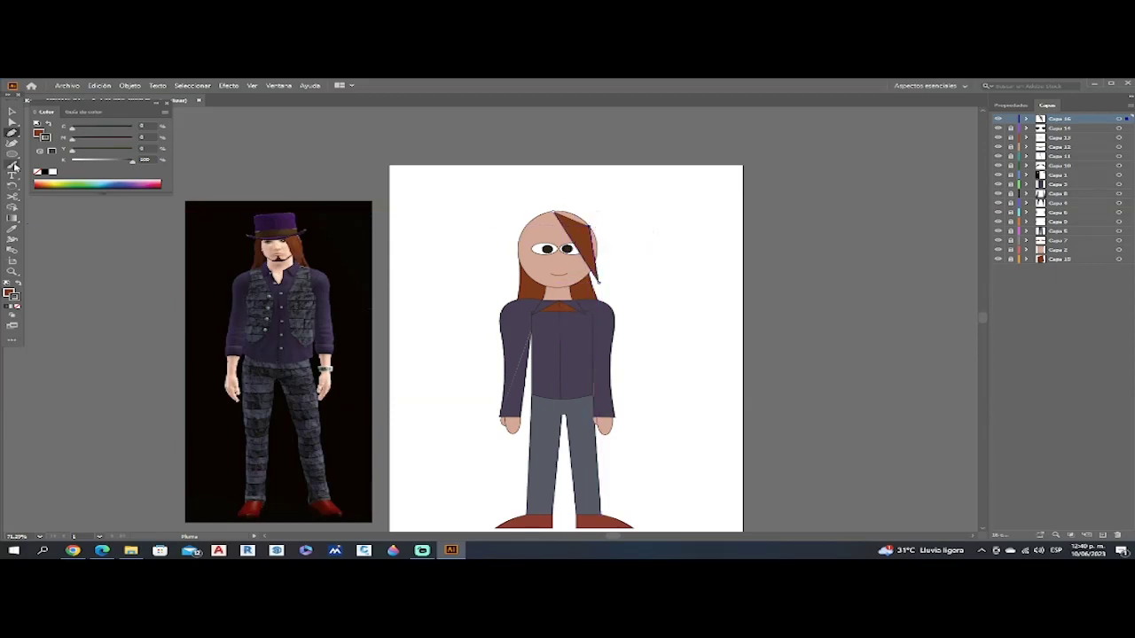
Curve the right hair strand's inner edge outward with the Curvature tool so it clears the right eye
{"action": "left_click", "coordinate": [12, 142]}
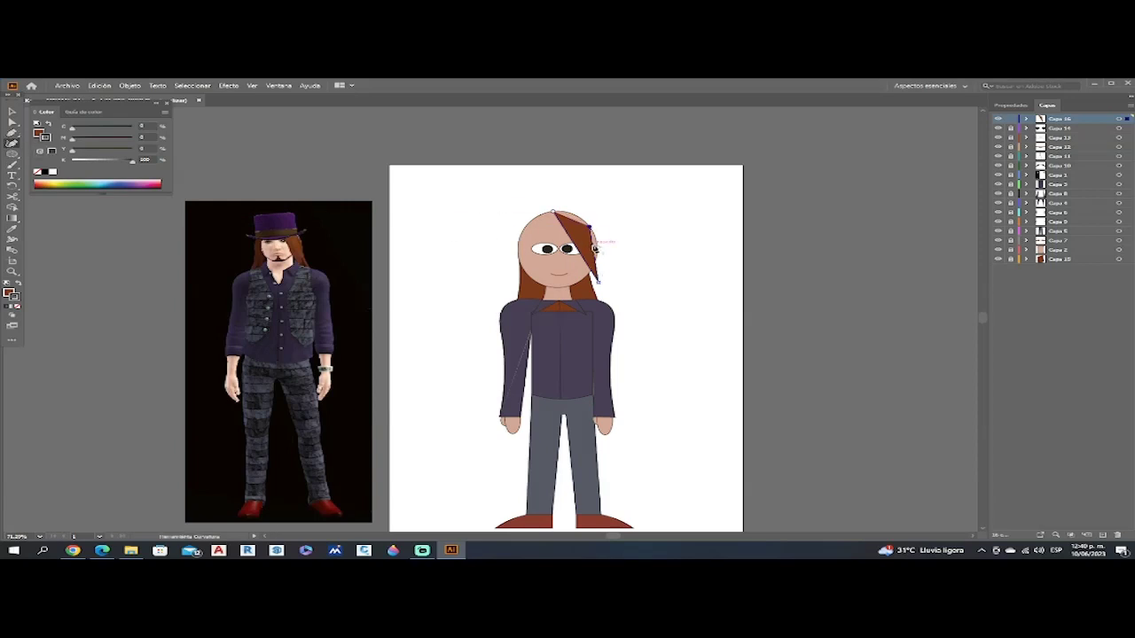
{"action": "left_click_drag", "start_coordinate": [592, 246], "coordinate": [579, 242]}
{"action": "left_click", "coordinate": [13, 112]}
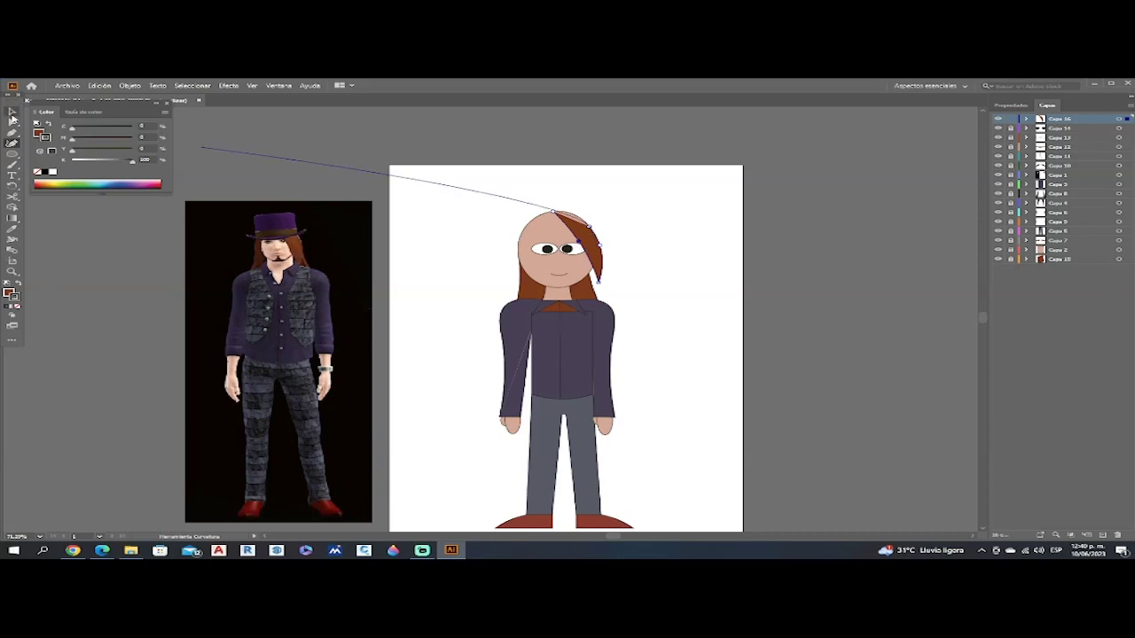
{"action": "left_click", "coordinate": [539, 191]}
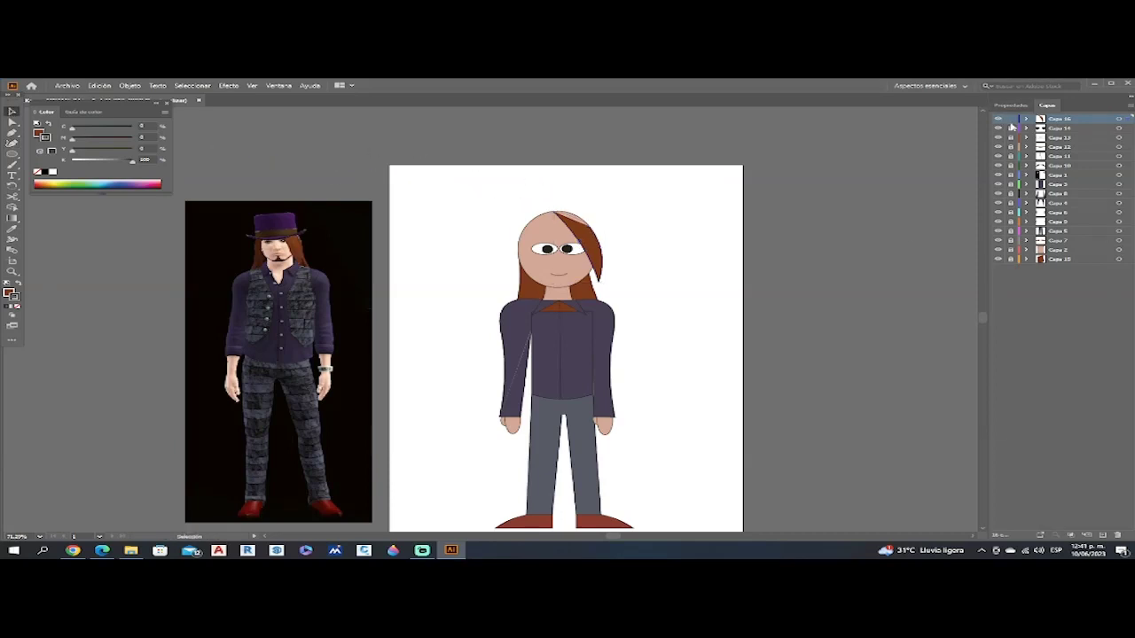
Lock the right strand's layer, add a top layer and draw a pointed brown hair strand from the crown down the left side of the face
{"action": "left_click", "coordinate": [1102, 535]}
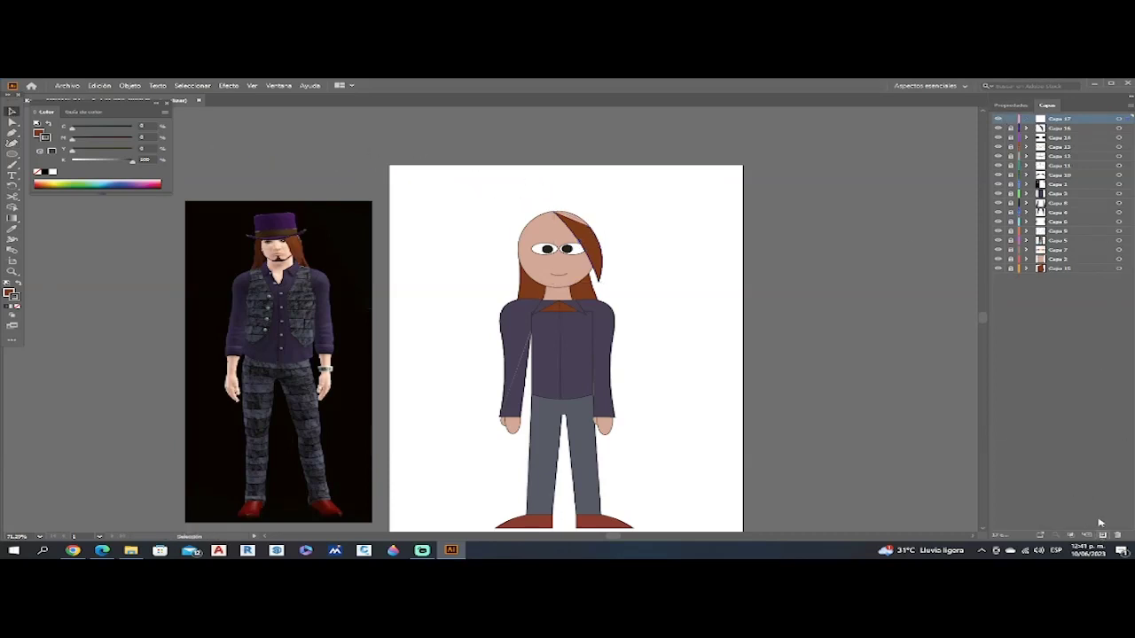
{"action": "left_click", "coordinate": [12, 132]}
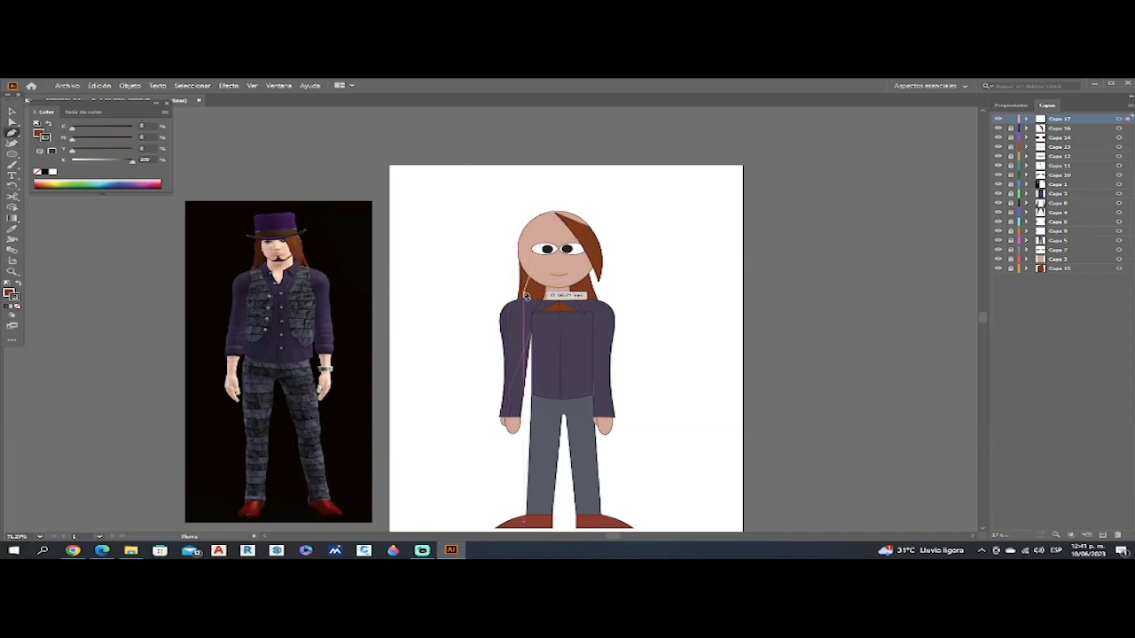
{"action": "left_click_drag", "start_coordinate": [522, 304], "coordinate": [520, 255]}
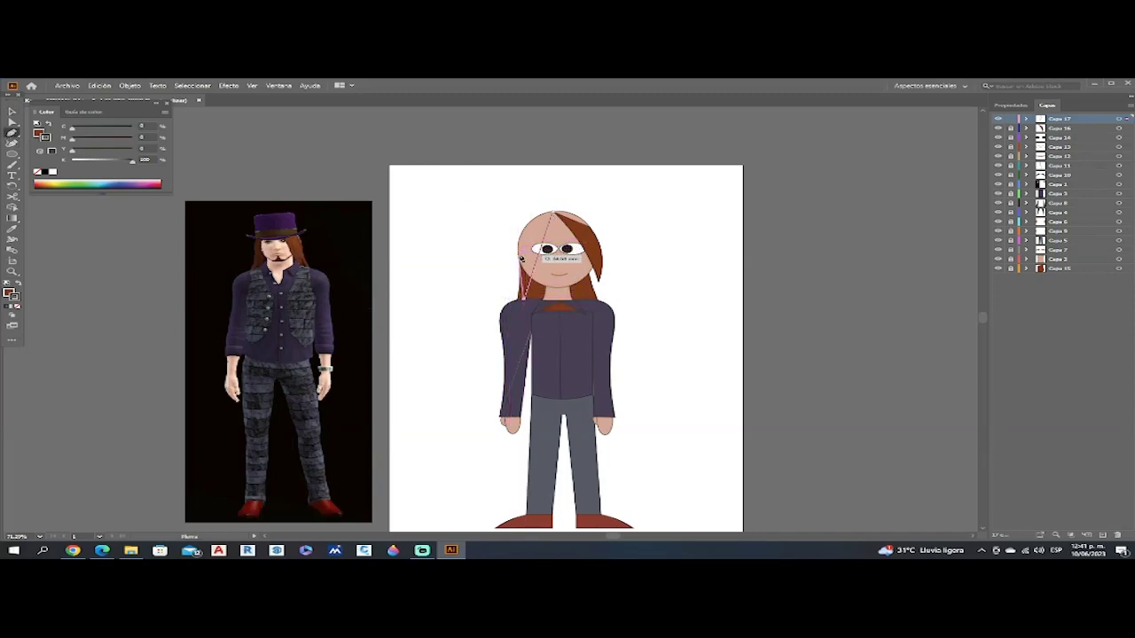
{"action": "left_click", "coordinate": [520, 256]}
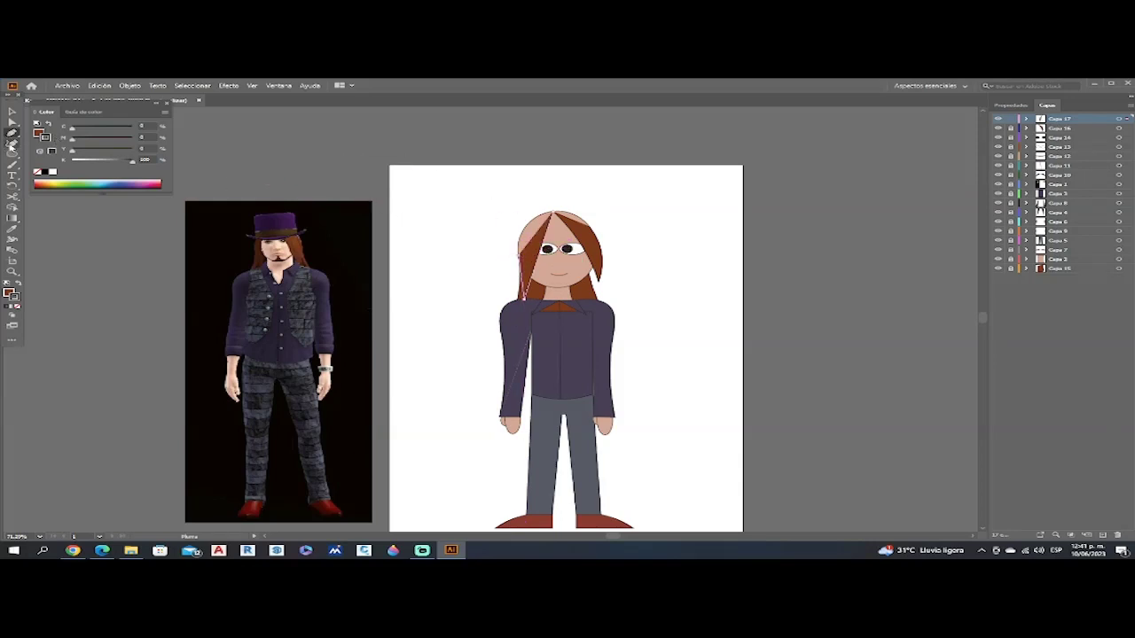
Curve the left hair strand's inner edge with the Curvature tool so it clears the left eye
{"action": "left_click", "coordinate": [11, 142]}
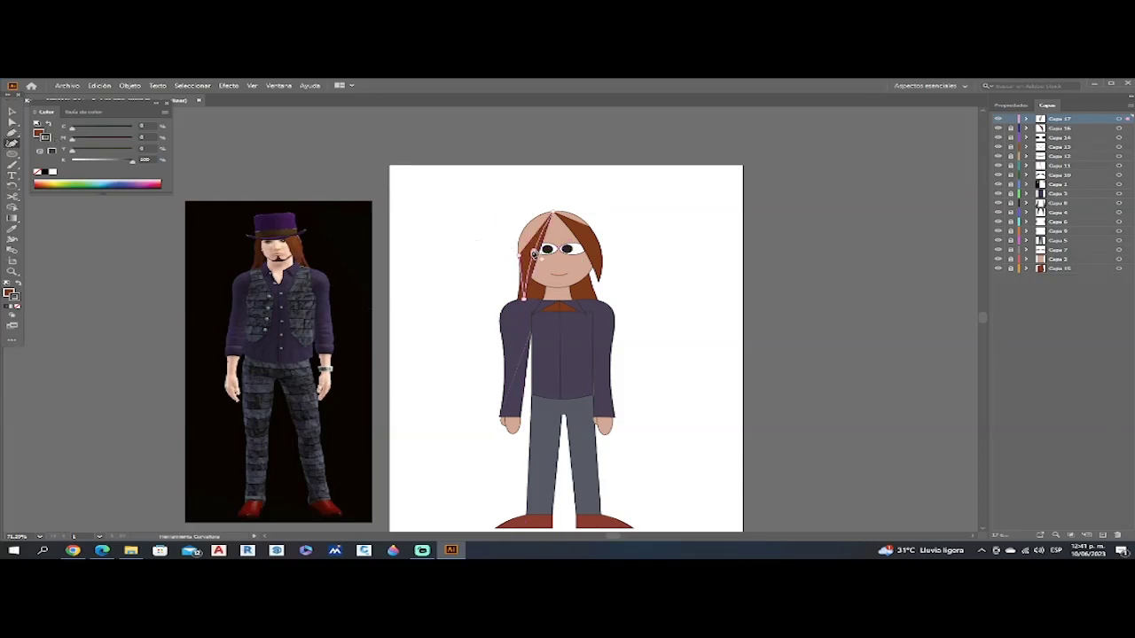
{"action": "left_click_drag", "start_coordinate": [539, 255], "coordinate": [531, 255]}
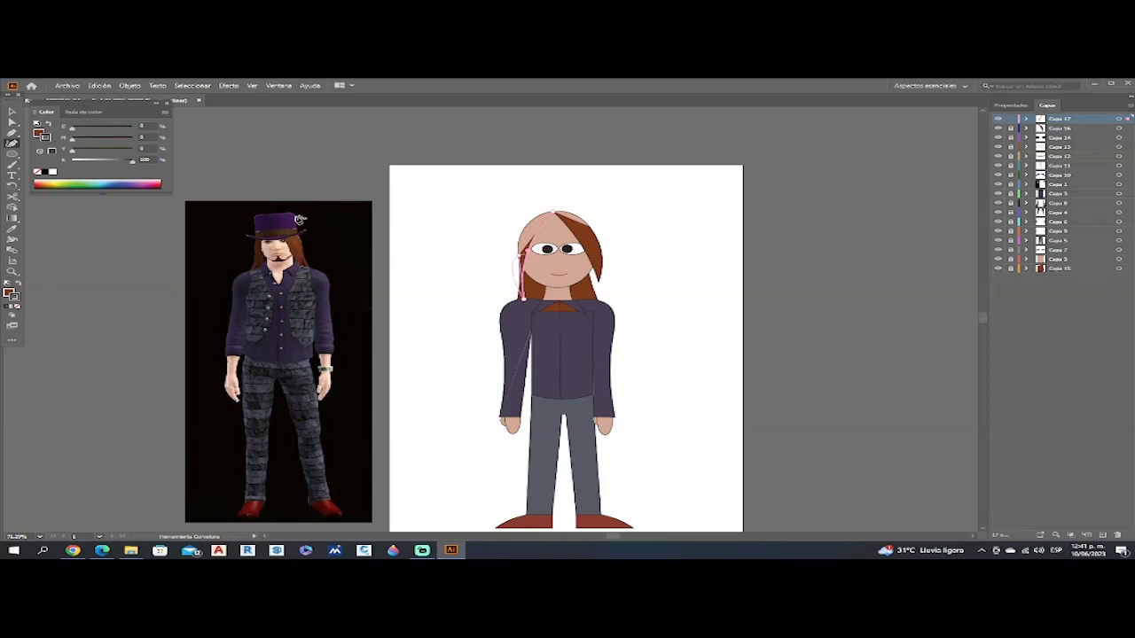
{"action": "left_click", "coordinate": [12, 112]}
{"action": "left_click", "coordinate": [456, 219]}
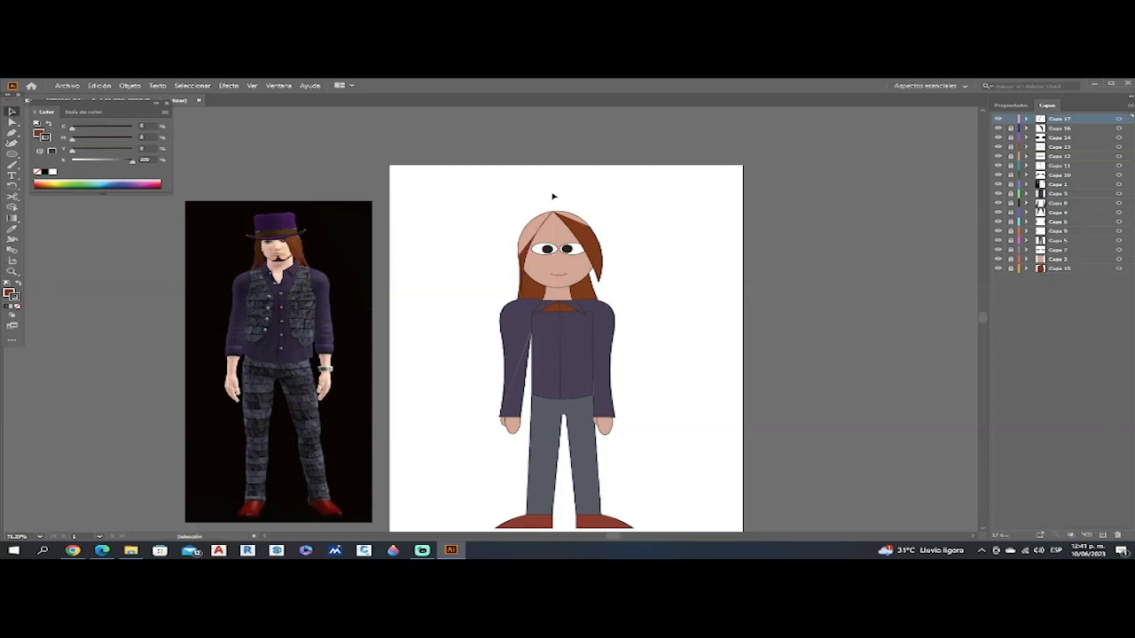
Add a layer above Capa 14 and sample the reference man's dark beard colour as fill, with a black stroke
{"action": "left_click", "coordinate": [1083, 137]}
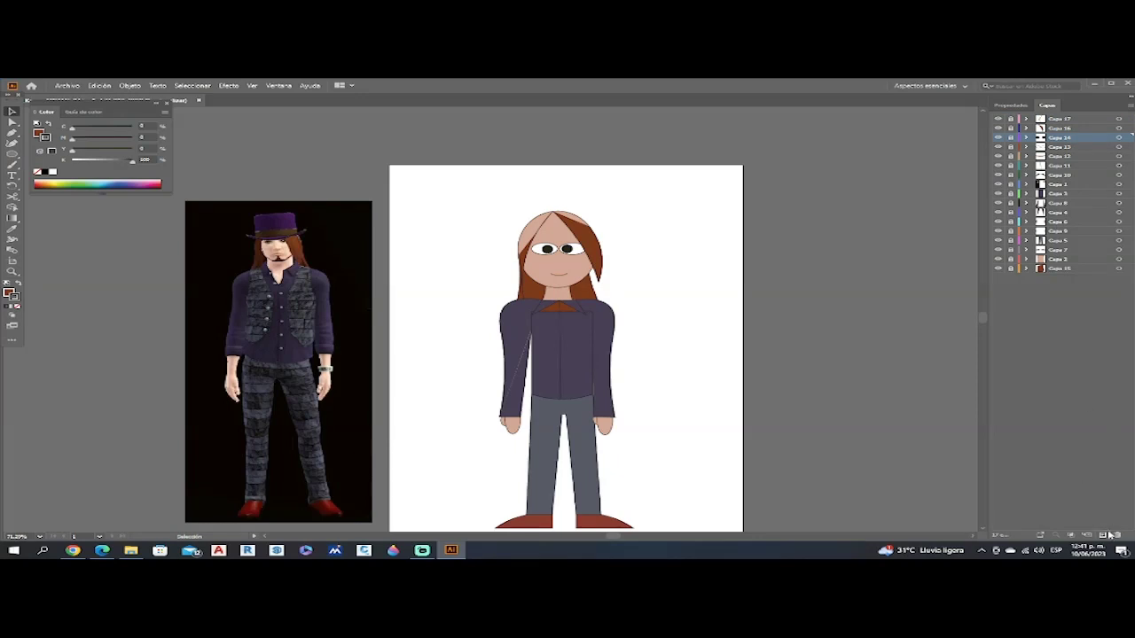
{"action": "left_click", "coordinate": [1105, 535]}
{"action": "left_click", "coordinate": [12, 227]}
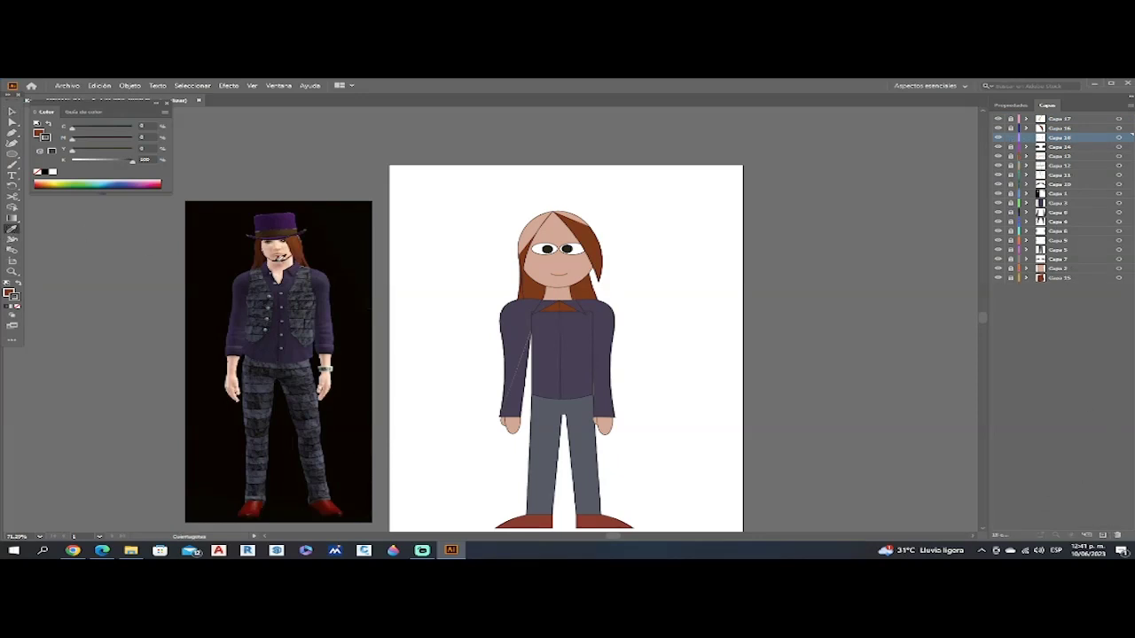
{"action": "left_click", "coordinate": [282, 257]}
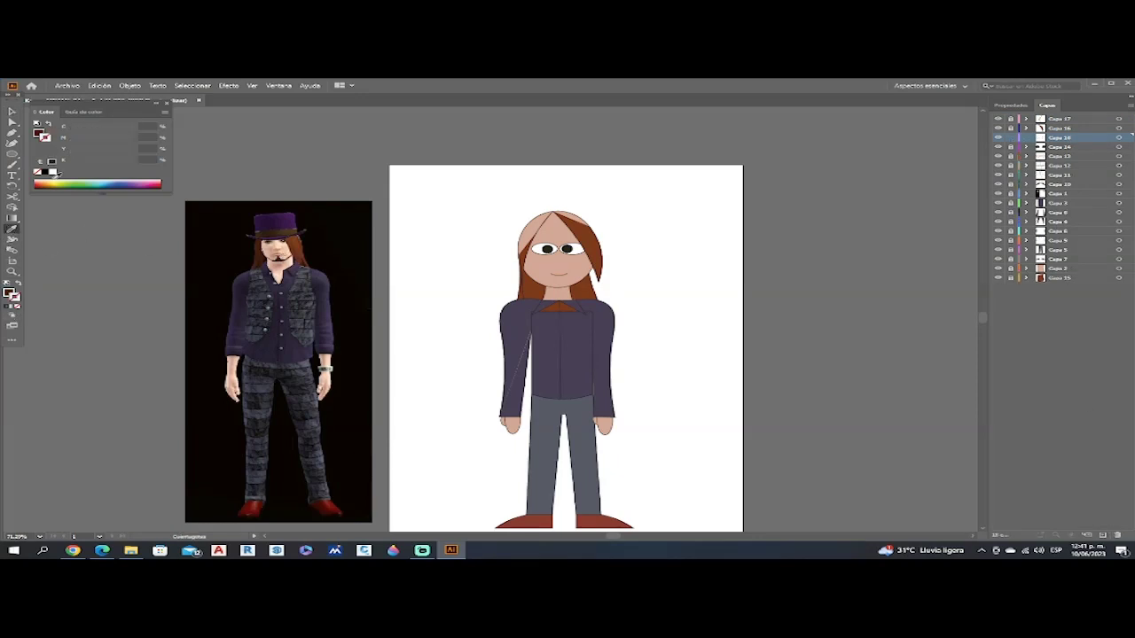
{"action": "left_click", "coordinate": [45, 171]}
{"action": "left_click", "coordinate": [11, 142]}
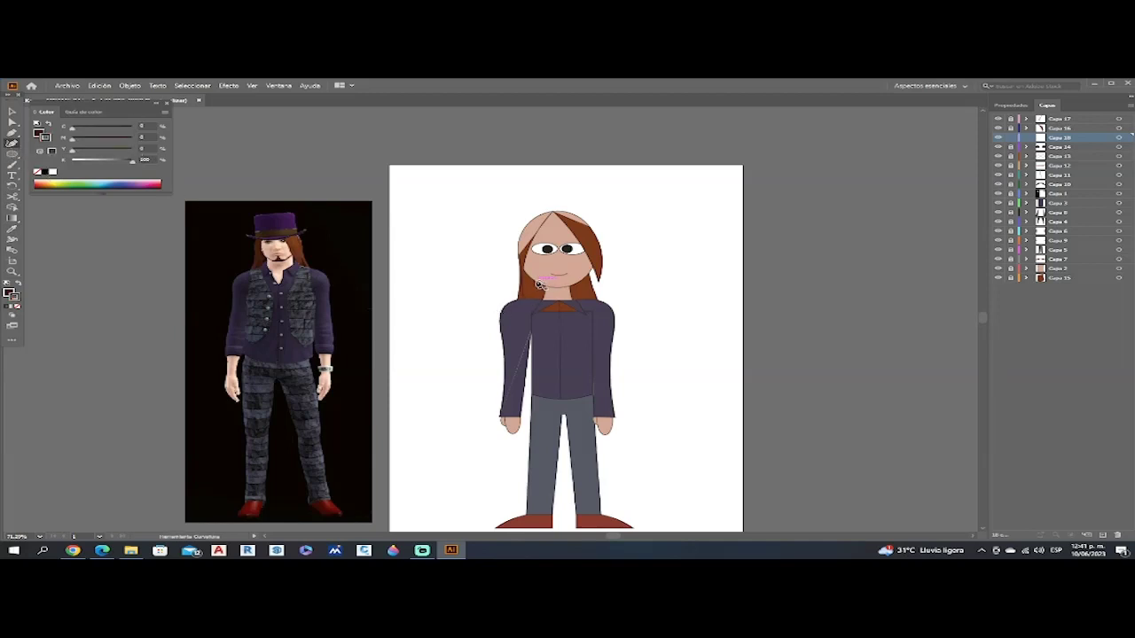
{"action": "left_click", "coordinate": [544, 271]}
{"action": "left_click", "coordinate": [534, 276]}
{"action": "left_click", "coordinate": [532, 276]}
{"action": "left_click", "coordinate": [589, 275]}
{"action": "left_click_drag", "start_coordinate": [558, 277], "coordinate": [554, 288]}
{"action": "left_click", "coordinate": [554, 292]}
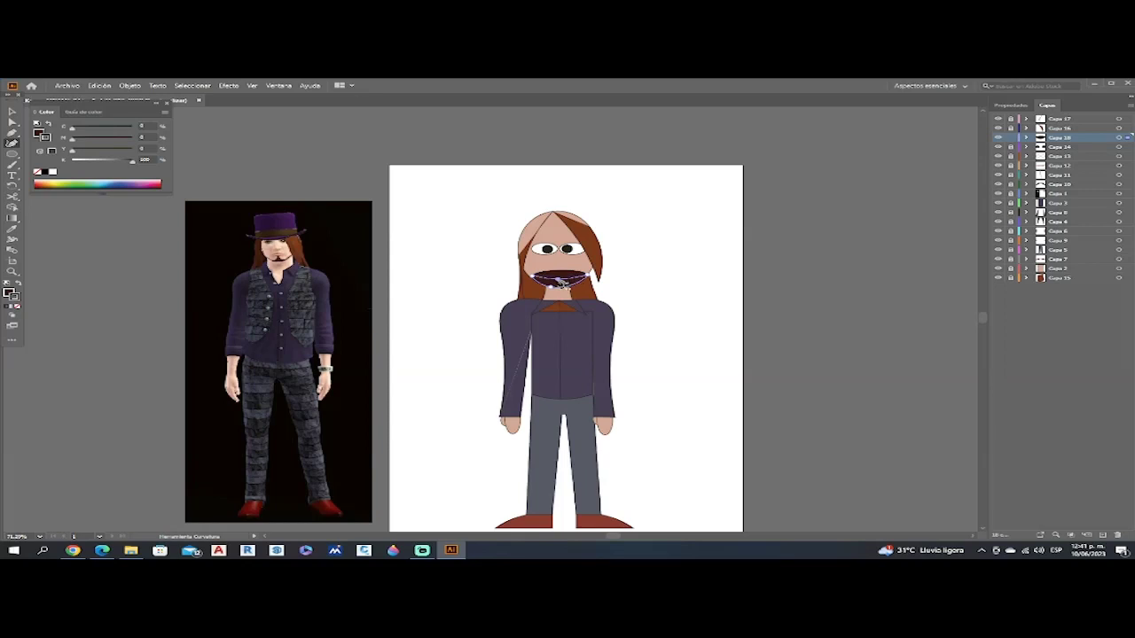
{"action": "left_click_drag", "start_coordinate": [558, 283], "coordinate": [546, 283]}
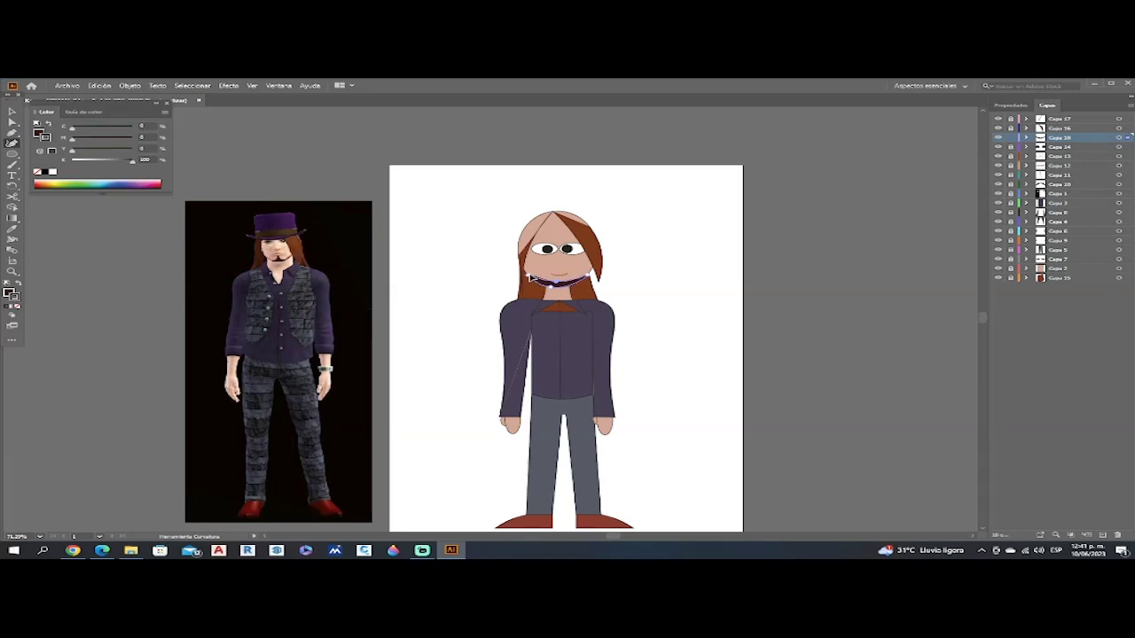
{"action": "key", "text": "v"}
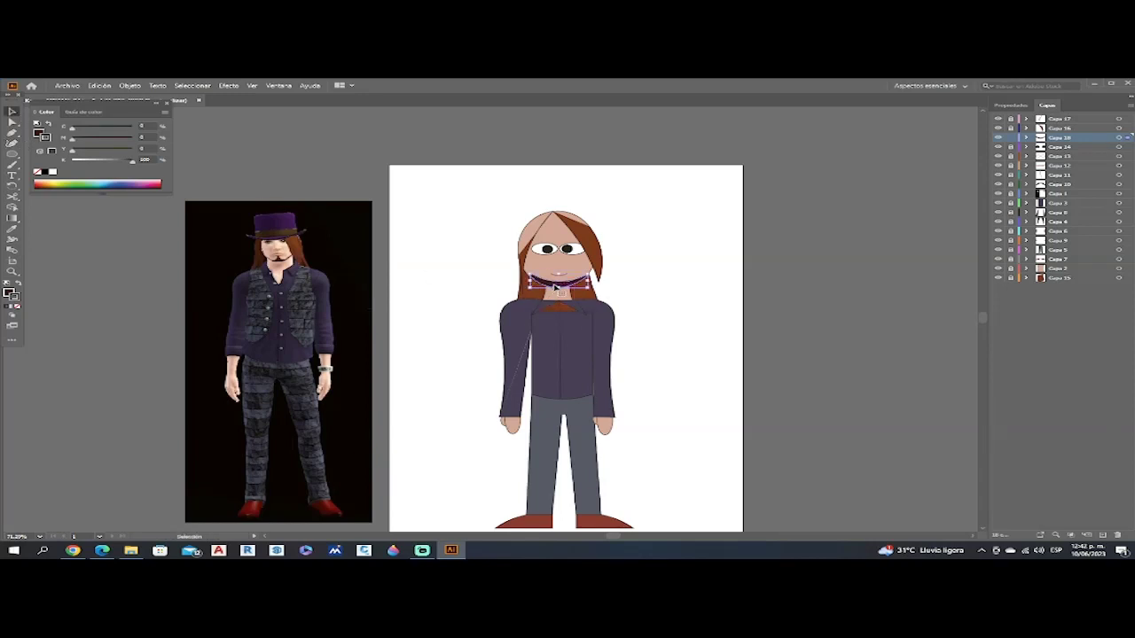
{"action": "key", "text": "ctrl+shift+a"}
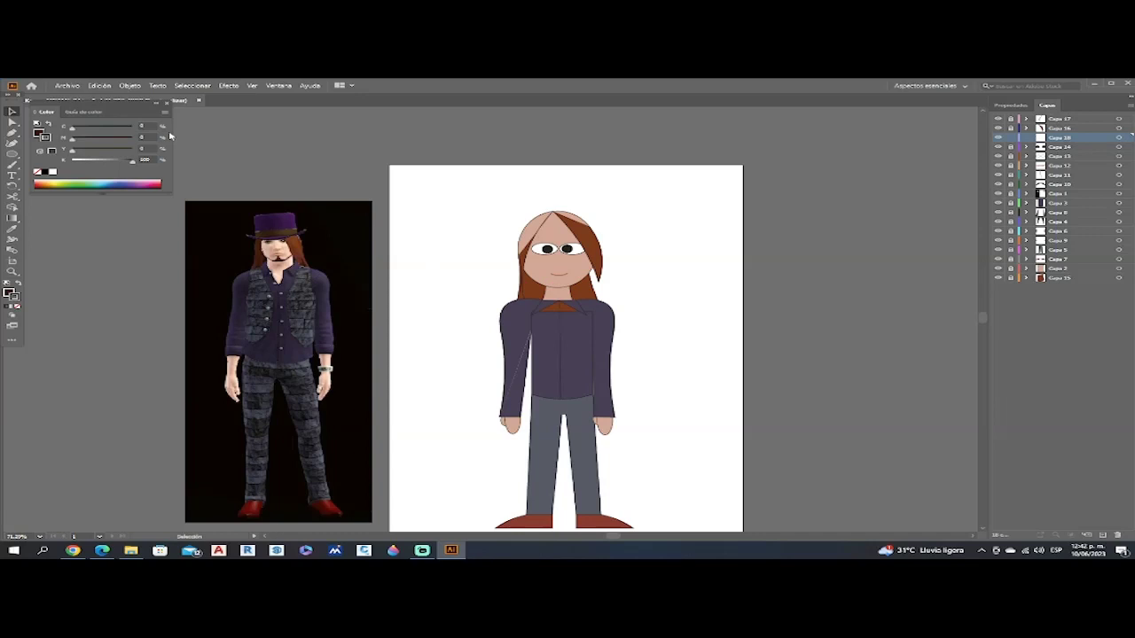
Draw a thin dark crescent beard along the jawline with the Curvature tool, pulling its upper edge down below the mouth
{"action": "left_click", "coordinate": [12, 142]}
{"action": "left_click", "coordinate": [530, 275]}
{"action": "left_click", "coordinate": [587, 276]}
{"action": "left_click", "coordinate": [587, 277]}
{"action": "left_click", "coordinate": [556, 291]}
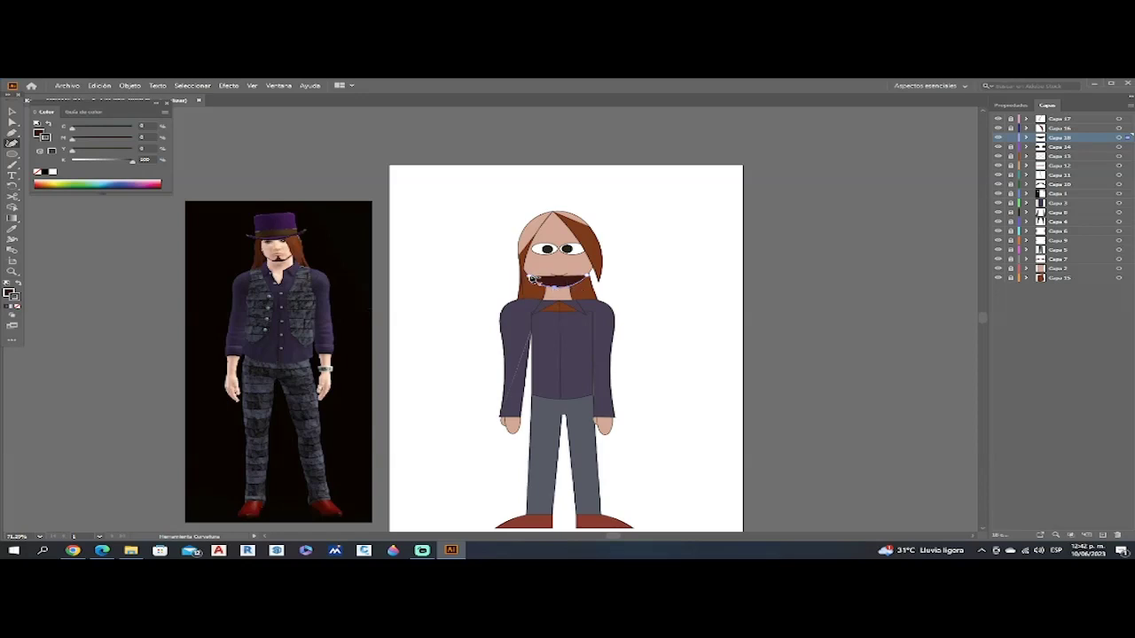
{"action": "left_click", "coordinate": [529, 276]}
{"action": "left_click_drag", "start_coordinate": [559, 271], "coordinate": [560, 283]}
{"action": "left_click", "coordinate": [12, 111]}
{"action": "left_click", "coordinate": [411, 222]}
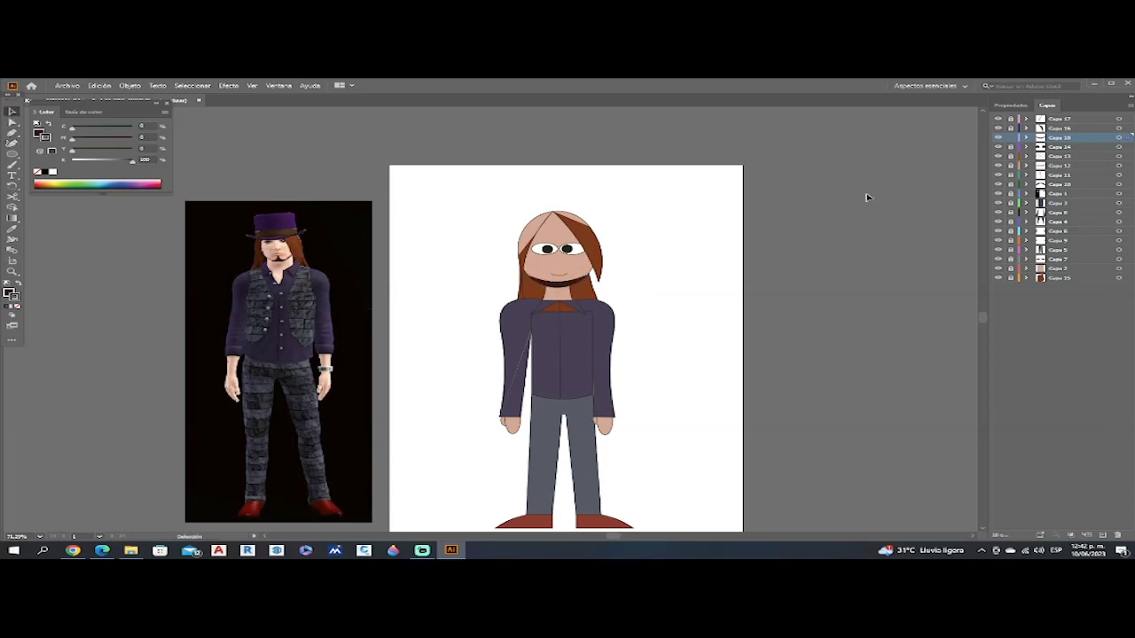
Add a layer, move it between Capa 12 and Capa 11, and draw a small dark vertical rectangle from the mouth to the beard
{"action": "left_click", "coordinate": [1062, 147]}
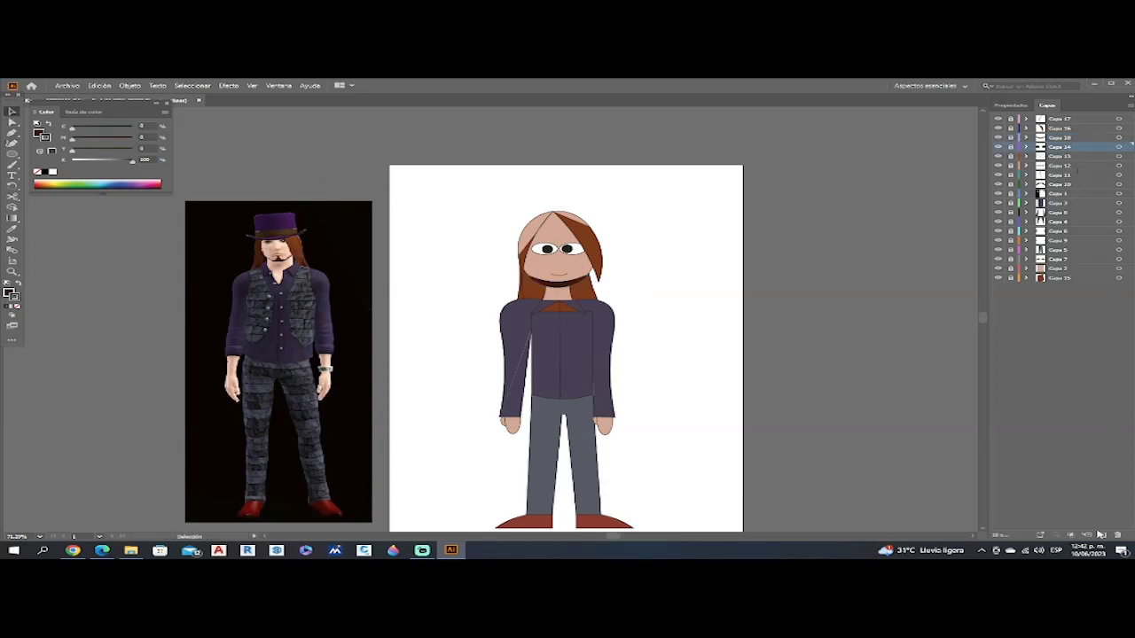
{"action": "left_click", "coordinate": [1100, 535]}
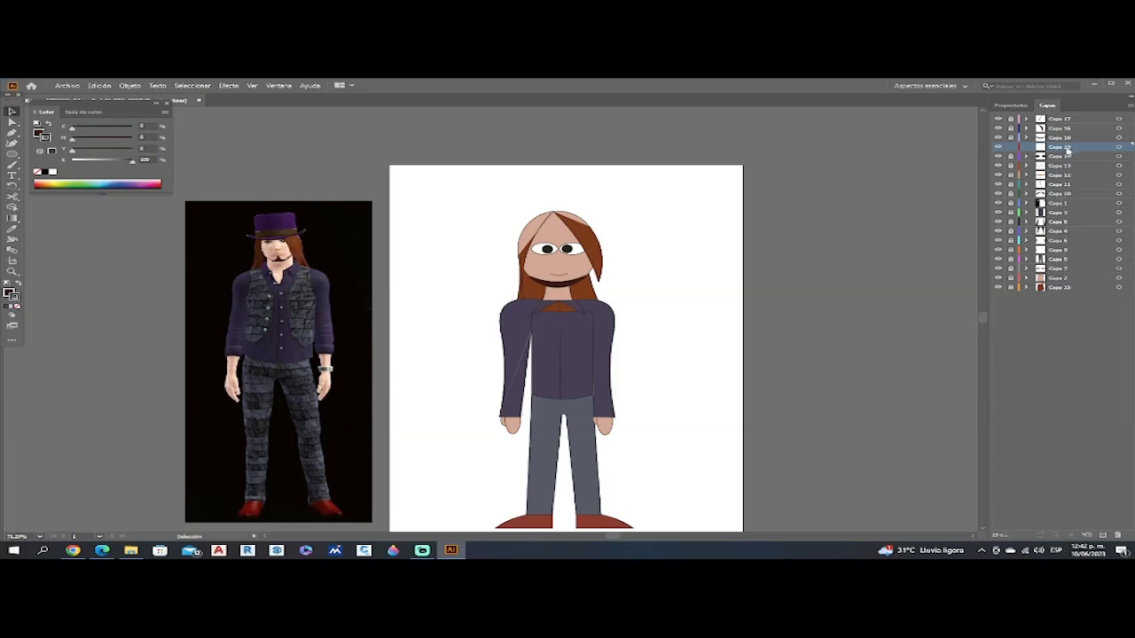
{"action": "left_click_drag", "start_coordinate": [1066, 150], "coordinate": [1069, 180]}
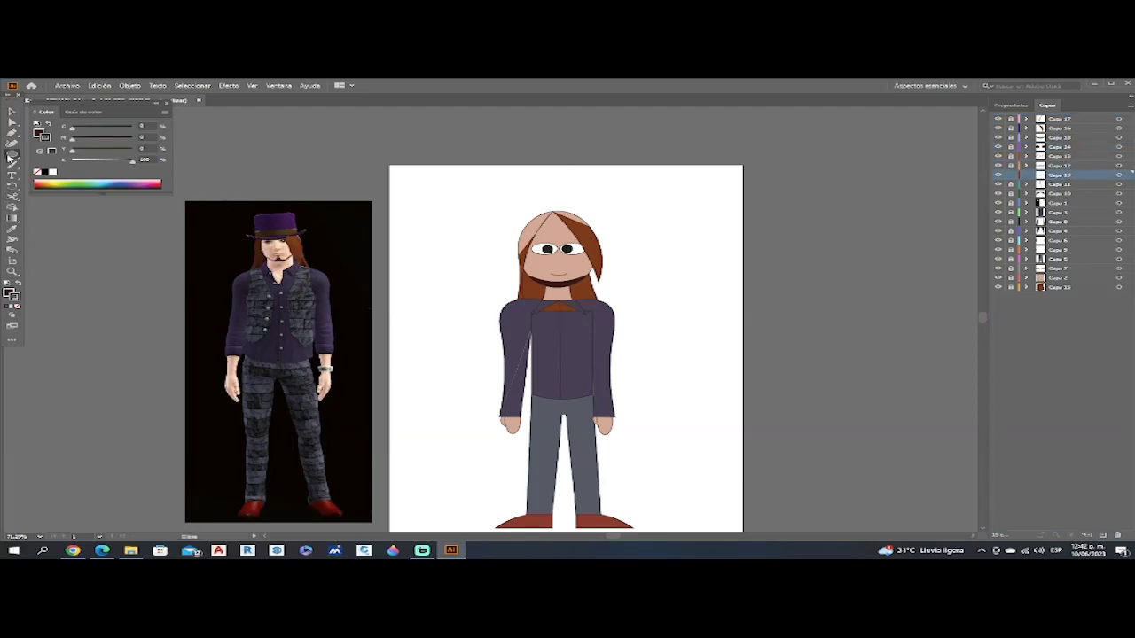
{"action": "left_click_drag", "start_coordinate": [12, 154], "coordinate": [53, 154]}
{"action": "left_click_drag", "start_coordinate": [557, 276], "coordinate": [562, 285]}
{"action": "left_click", "coordinate": [12, 113]}
{"action": "key", "text": "Delete"}
Briefly hide and show Capa 3 to identify its contents, and add a new layer directly above Capa 11
{"action": "left_click", "coordinate": [1012, 279]}
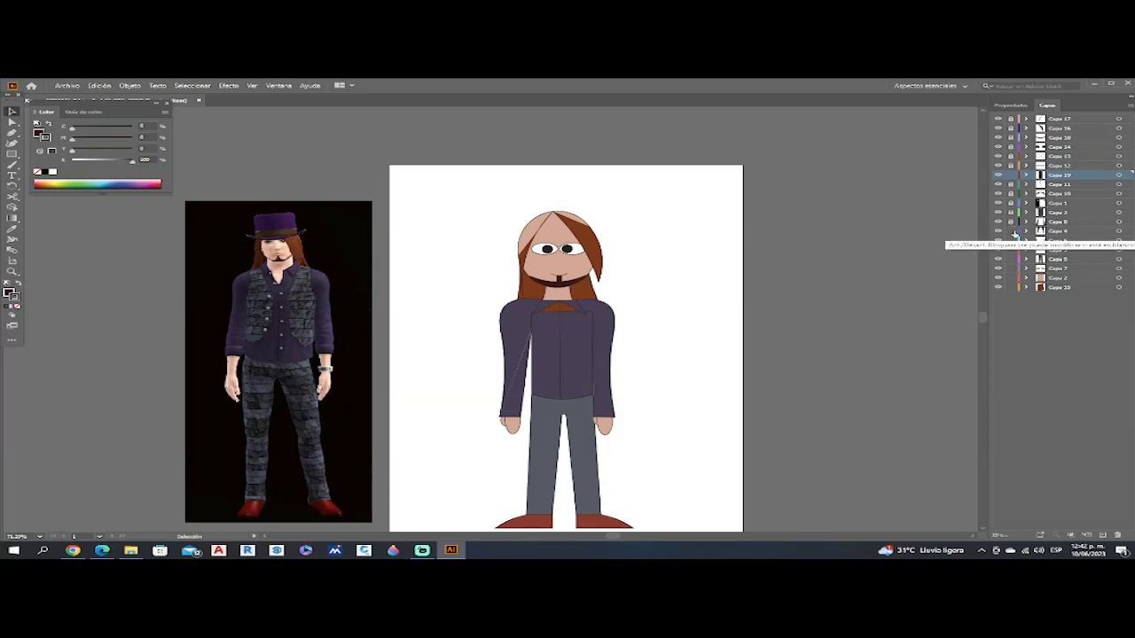
{"action": "left_click", "coordinate": [1011, 232]}
{"action": "left_click", "coordinate": [1011, 241]}
{"action": "left_click_drag", "start_coordinate": [1012, 252], "coordinate": [1007, 293]}
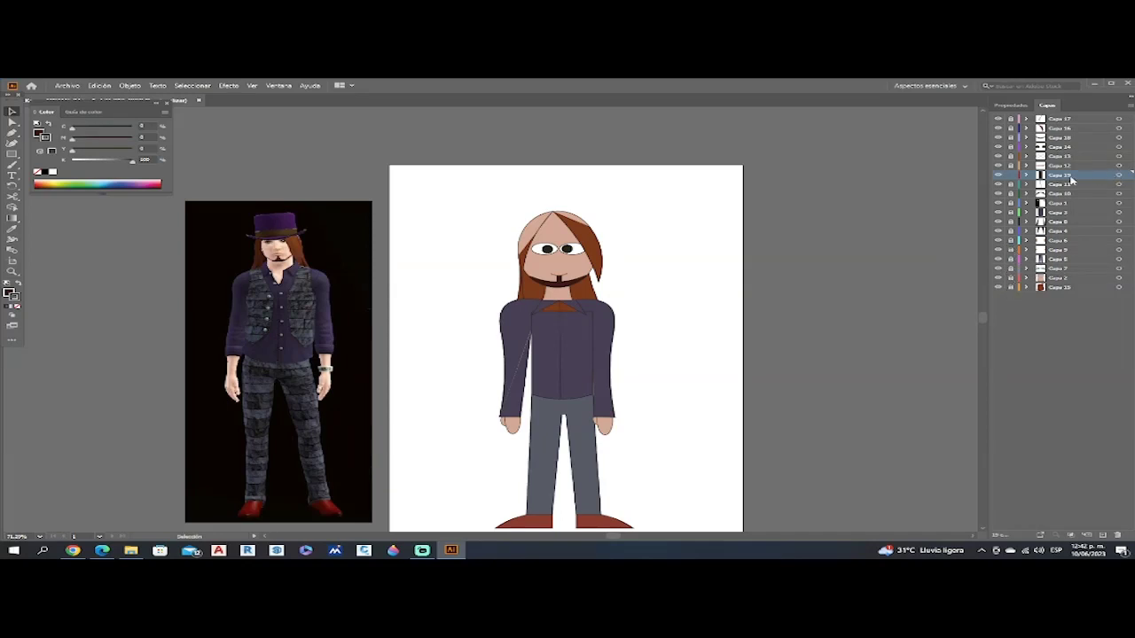
{"action": "left_click", "coordinate": [1076, 214]}
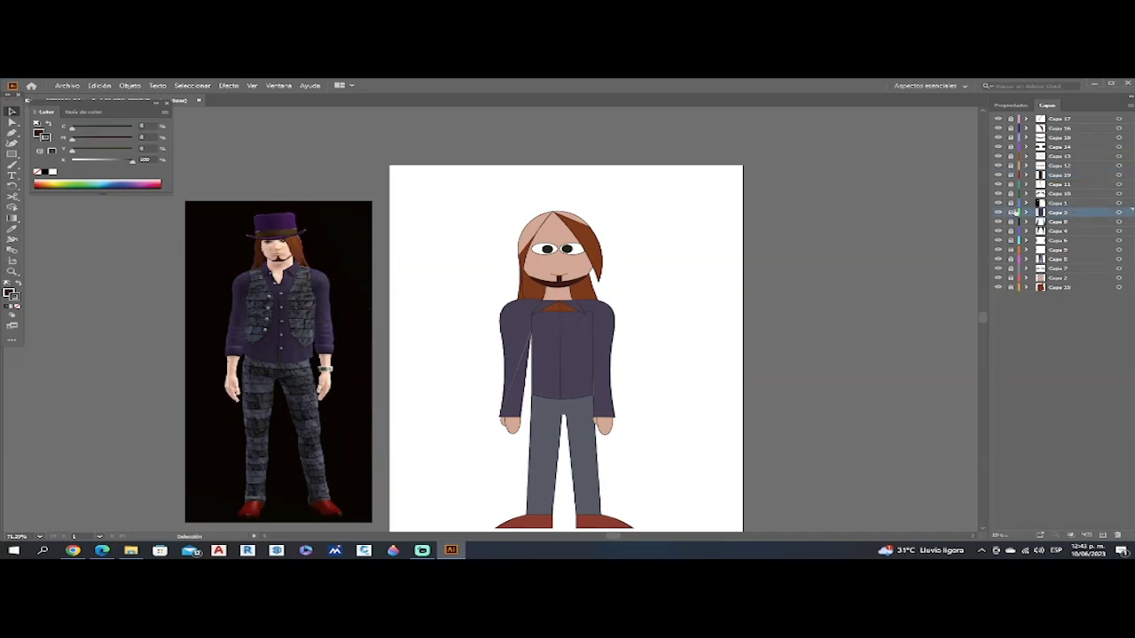
{"action": "left_click", "coordinate": [999, 215]}
{"action": "left_click", "coordinate": [999, 214]}
{"action": "left_click", "coordinate": [1078, 195]}
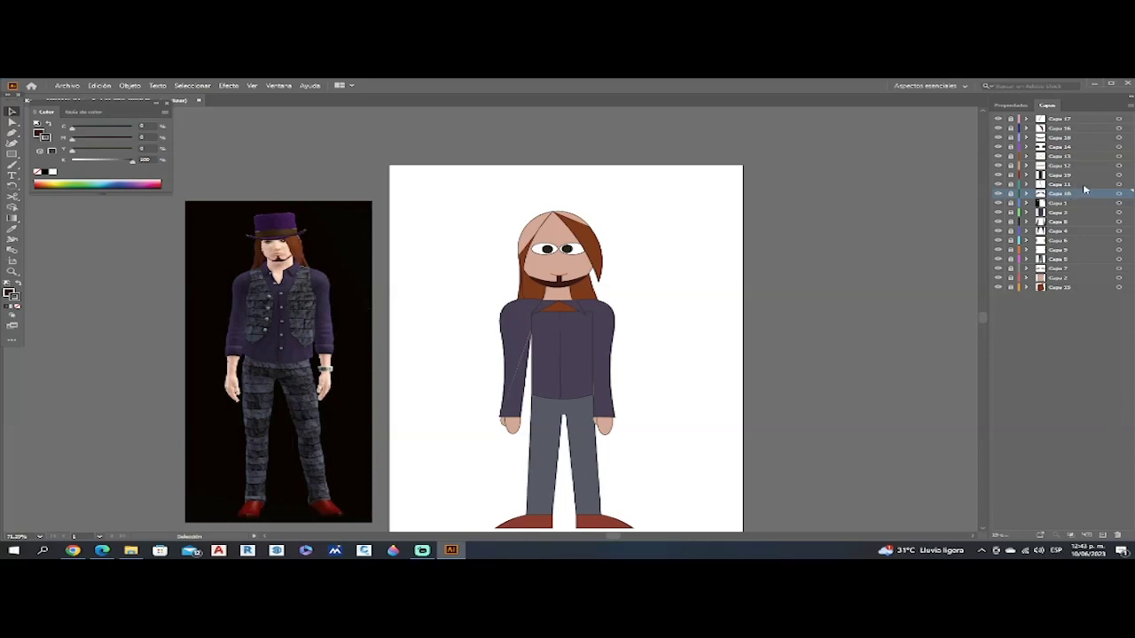
{"action": "left_click", "coordinate": [1083, 186]}
{"action": "left_click", "coordinate": [1102, 534]}
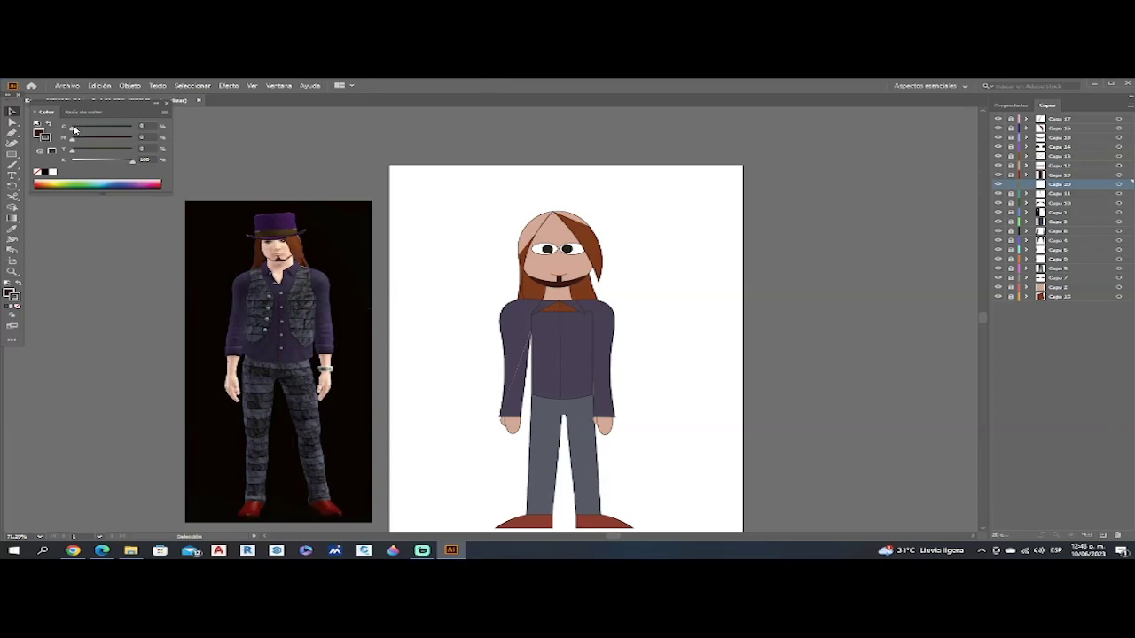
Sample the trousers' grey as fill and draw a four-sided vest panel over the shirt's left side with the Pen tool
{"action": "left_click", "coordinate": [12, 229]}
{"action": "left_click", "coordinate": [11, 132]}
{"action": "left_click", "coordinate": [524, 300]}
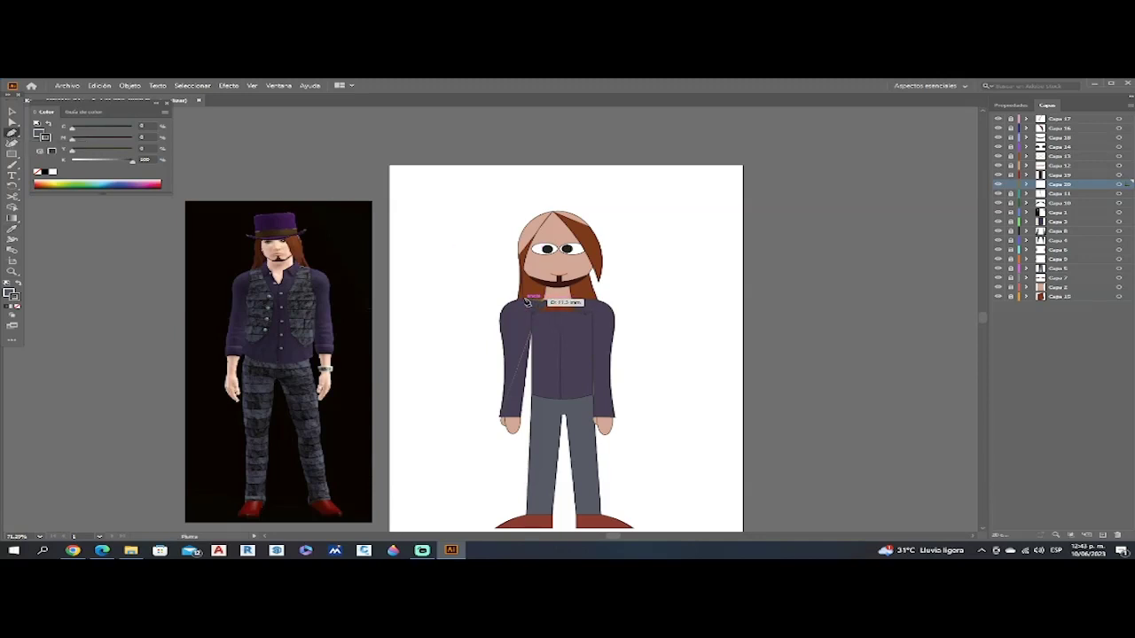
{"action": "left_click", "coordinate": [526, 387]}
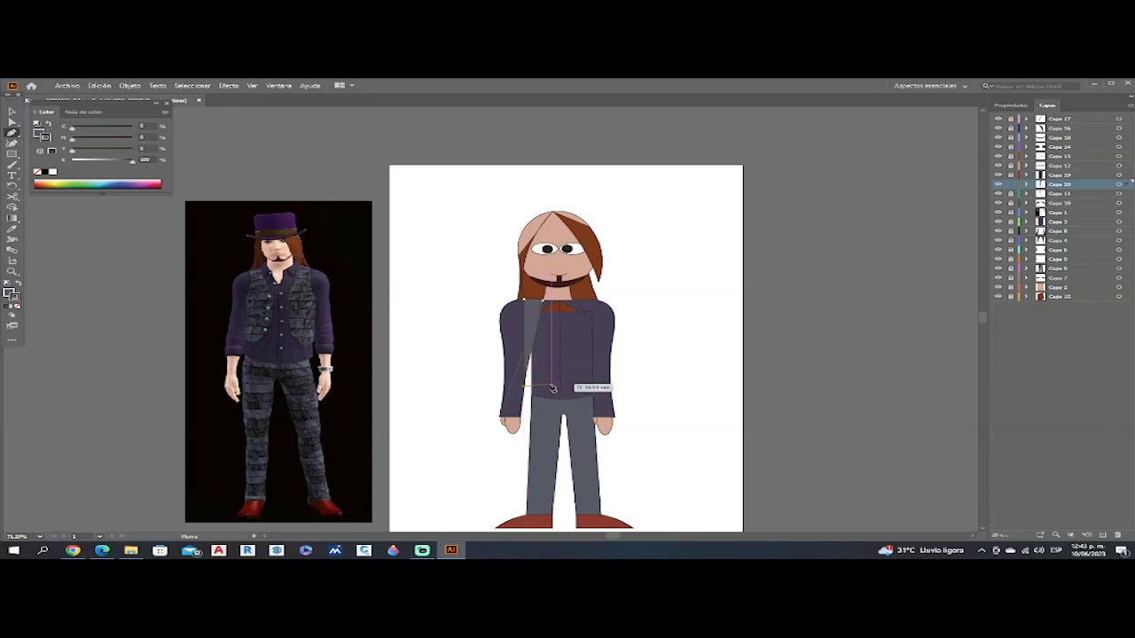
{"action": "left_click", "coordinate": [551, 386]}
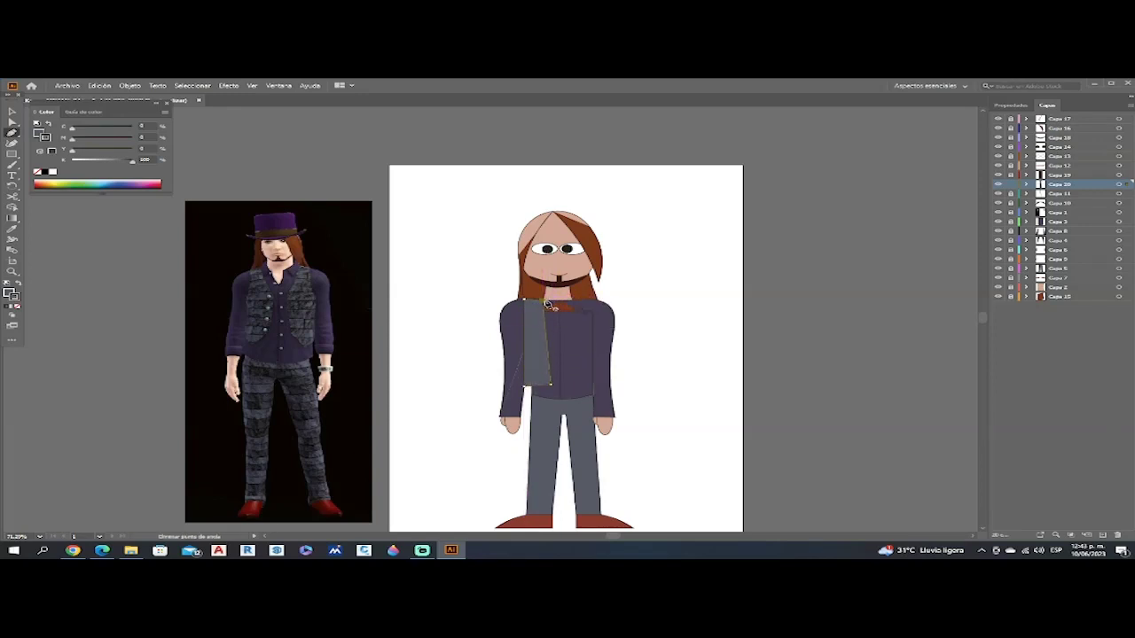
Curve the left vest panel's outer edge inward near the shoulder with the Curvature tool, and deselect the panel
{"action": "key", "text": "shift+asciitilde"}
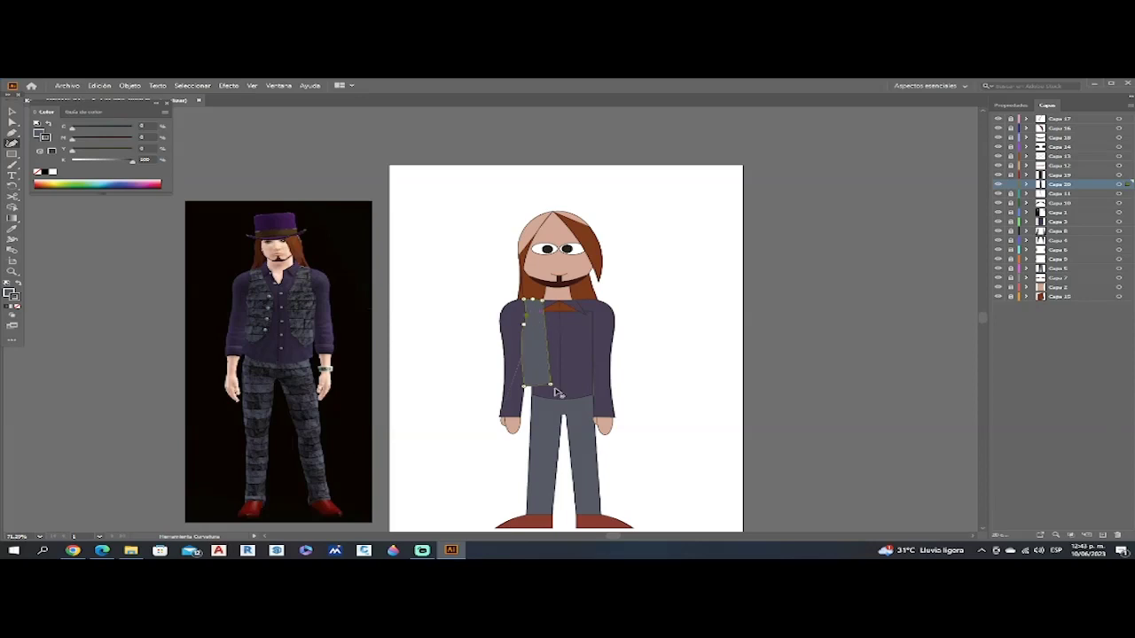
{"action": "left_click", "coordinate": [13, 112]}
{"action": "left_click", "coordinate": [399, 208]}
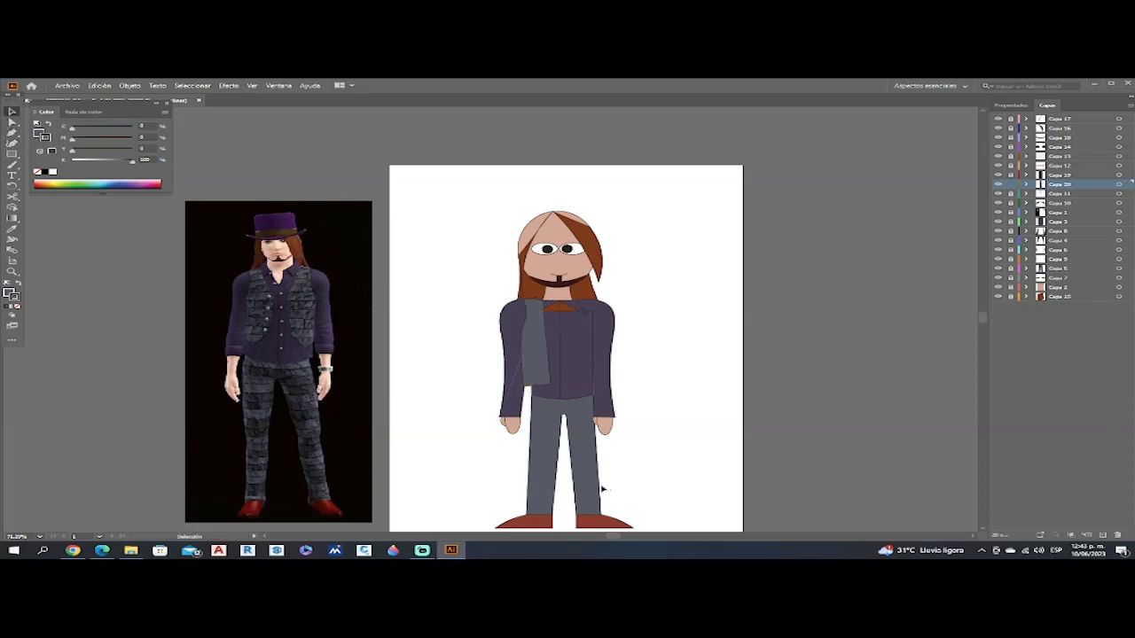
Copy the vest panel, reflect the copy about the vertical axis and place it over the shirt's right side
{"action": "left_click", "coordinate": [531, 347]}
{"action": "key", "text": "a"}
{"action": "key", "text": "ctrl+v"}
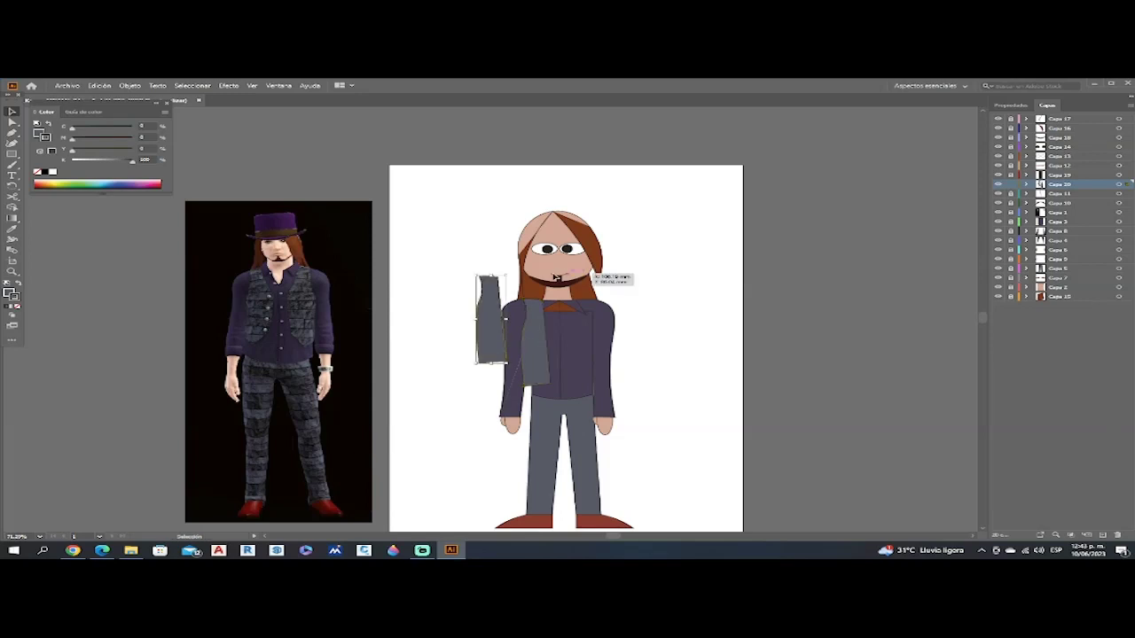
{"action": "right_click", "coordinate": [490, 298]}
{"action": "mouse_move", "coordinate": [567, 434]}
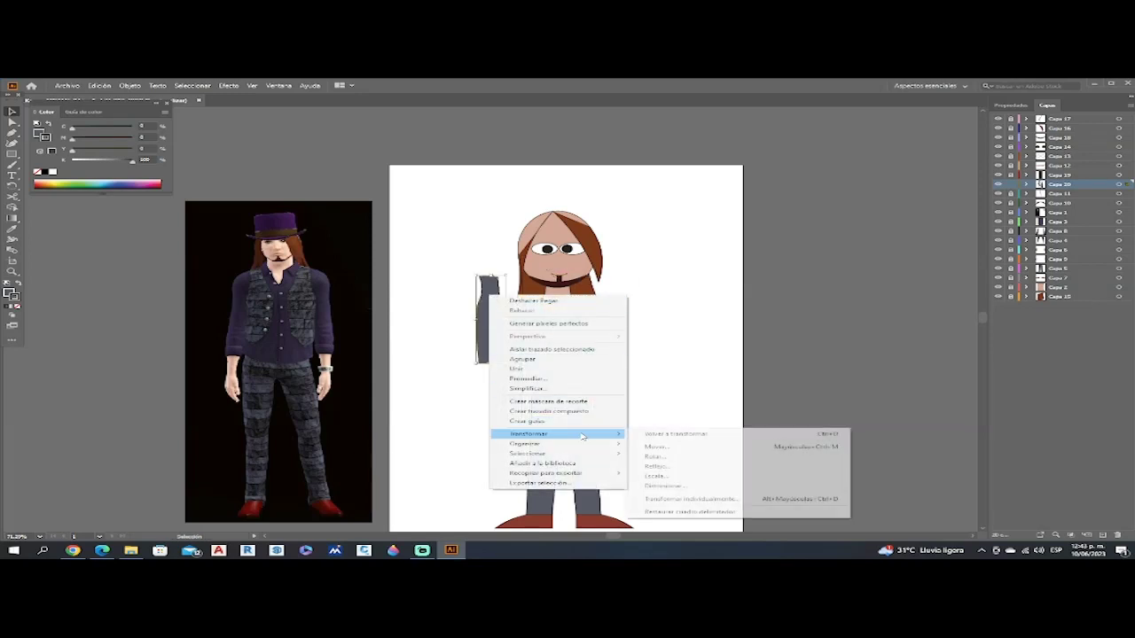
{"action": "left_click", "coordinate": [656, 466]}
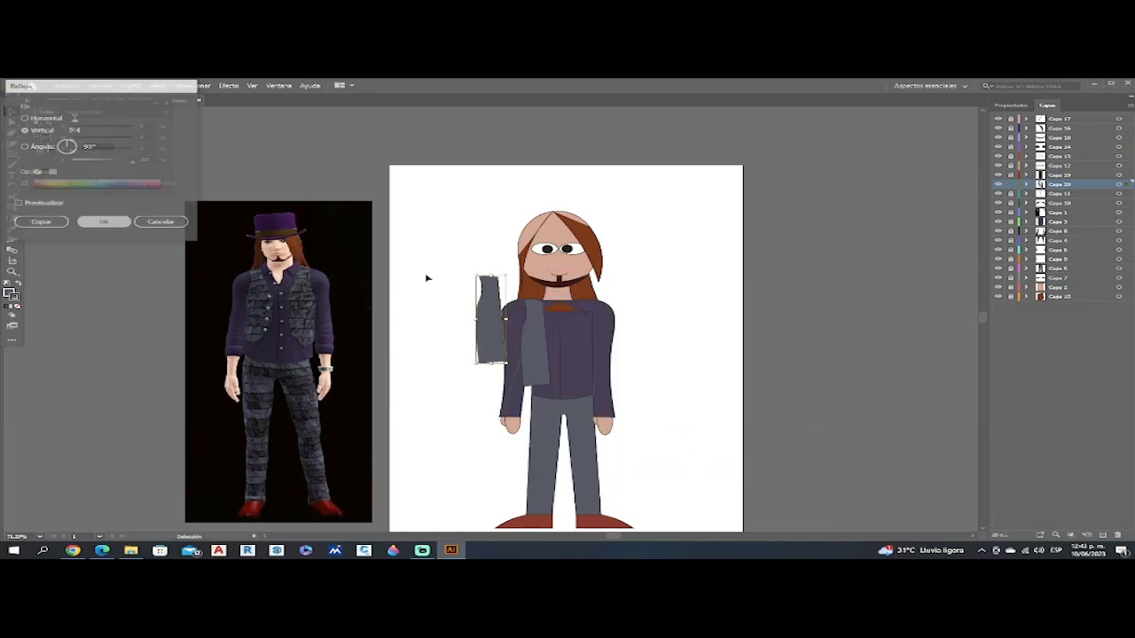
{"action": "key", "text": "Return"}
{"action": "left_click_drag", "start_coordinate": [583, 324], "coordinate": [585, 325]}
{"action": "left_click", "coordinate": [709, 323]}
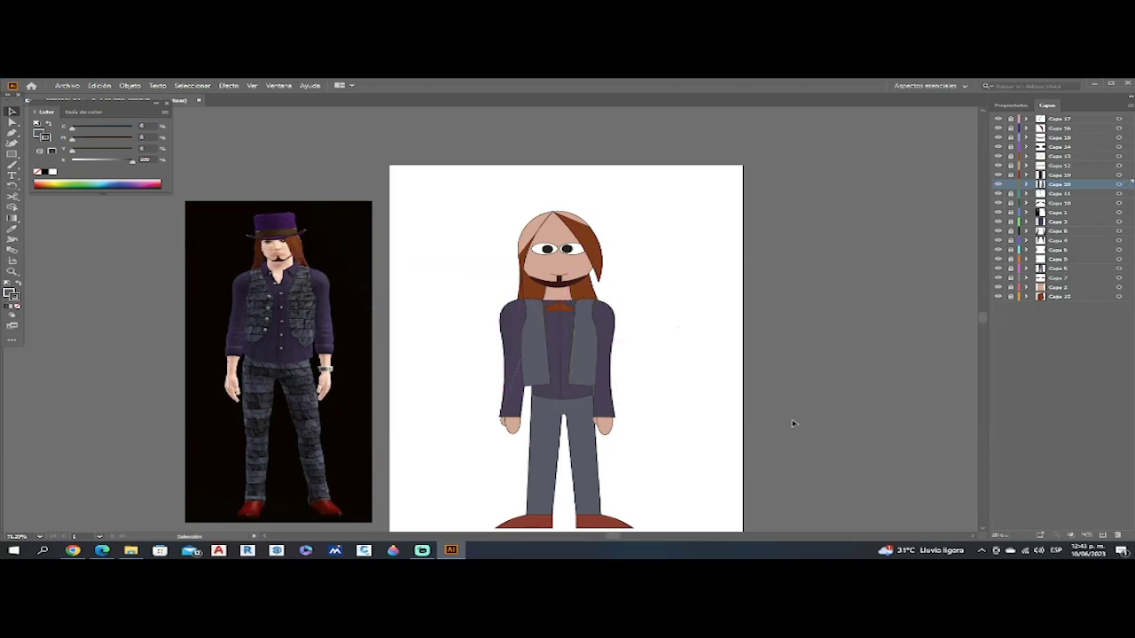
Delete the reference photo beside the artboard
{"action": "left_click", "coordinate": [591, 338]}
{"action": "left_click", "coordinate": [697, 362]}
{"action": "left_click", "coordinate": [583, 337]}
{"action": "left_click", "coordinate": [682, 292]}
{"action": "left_click", "coordinate": [239, 311]}
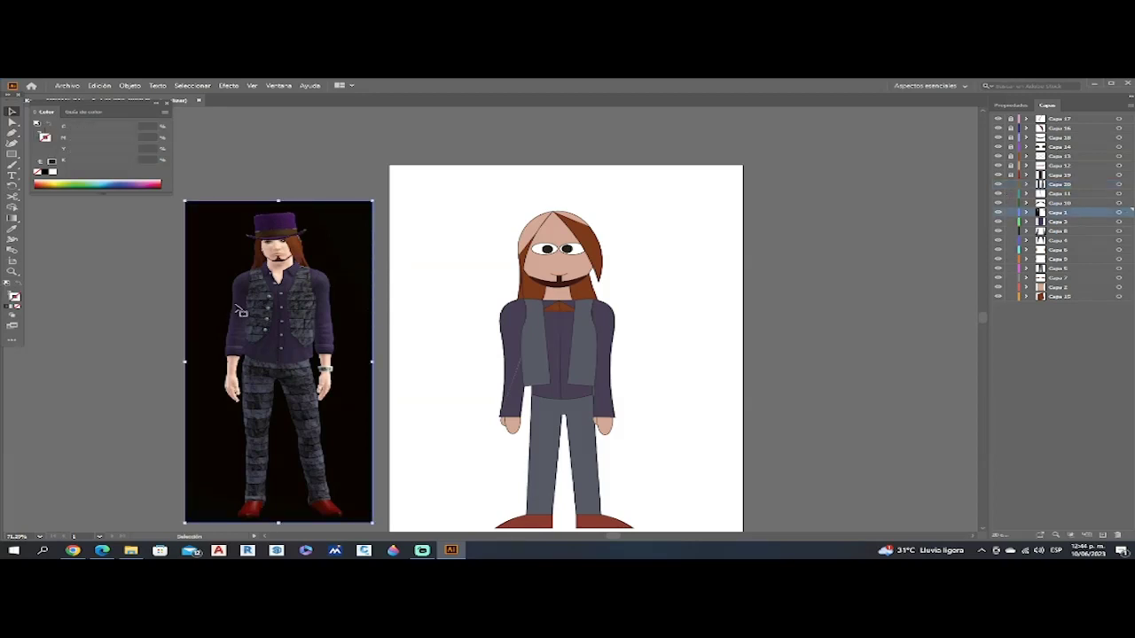
{"action": "key", "text": "Delete"}
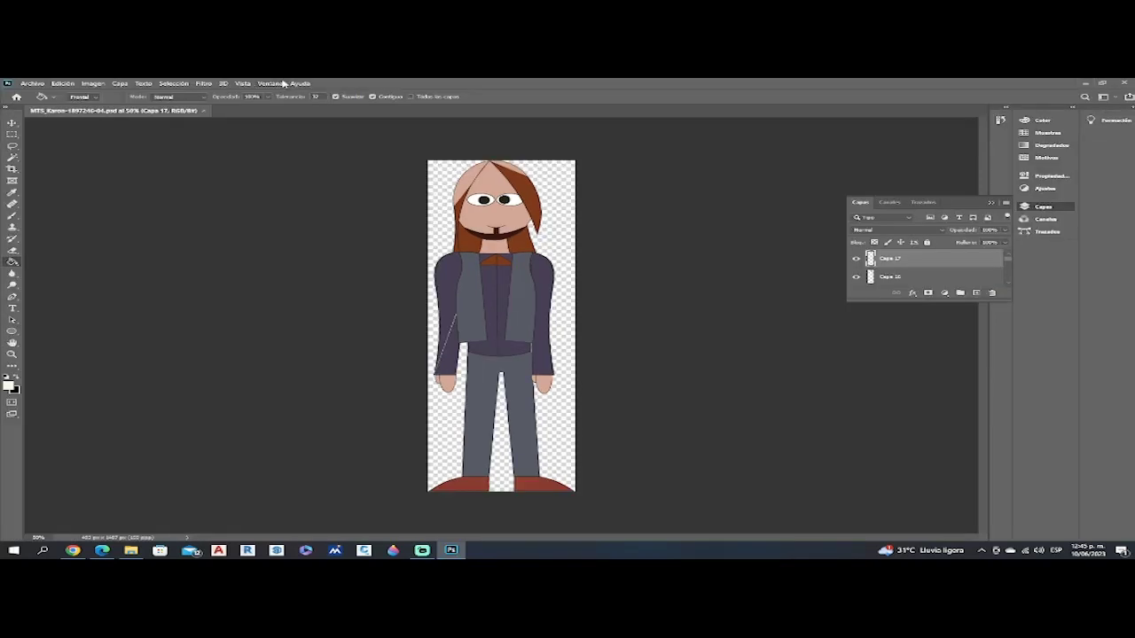
In Photoshop, merge the visible layers and fill the two brown collar triangles with purple sampled from the shirt
{"action": "right_click", "coordinate": [950, 264]}
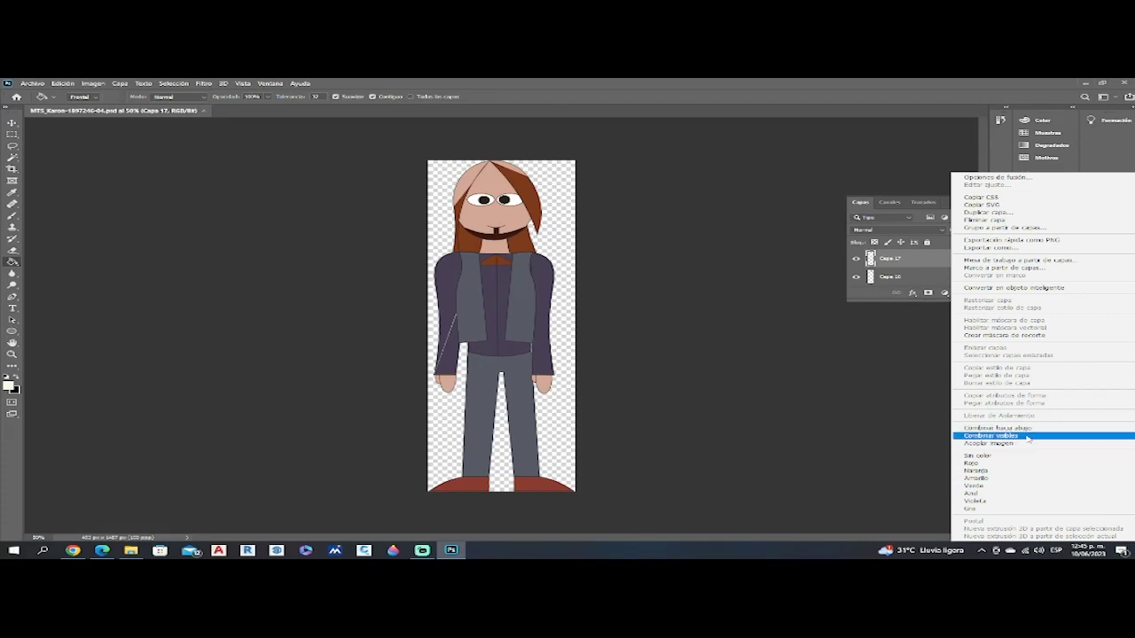
{"action": "left_click", "coordinate": [1026, 437]}
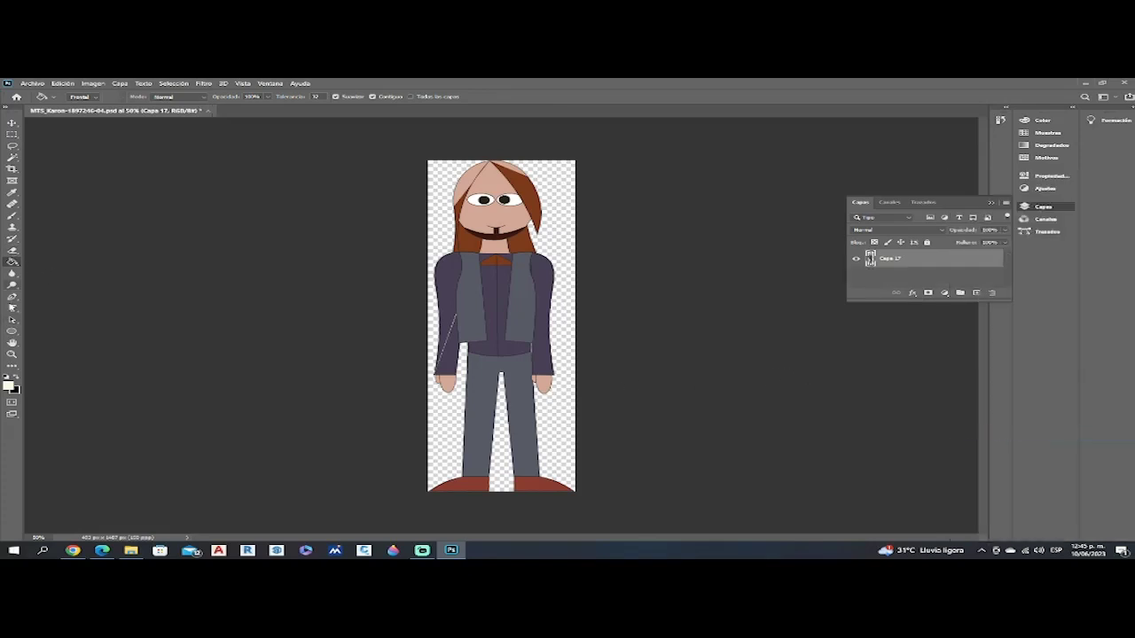
{"action": "left_click", "coordinate": [12, 193]}
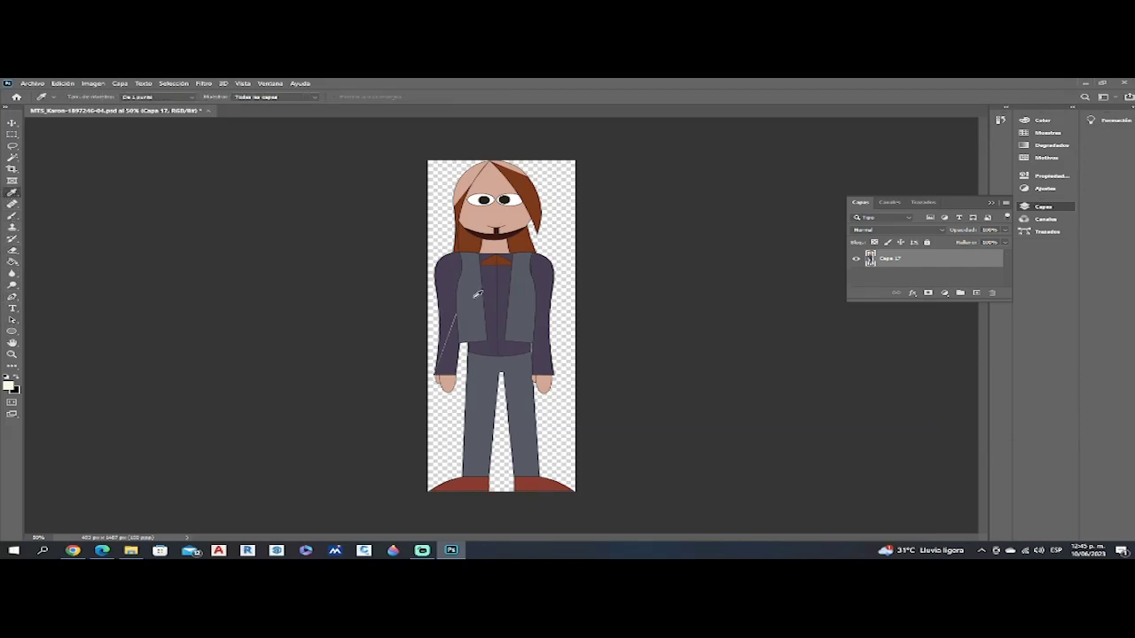
{"action": "left_click", "coordinate": [488, 280]}
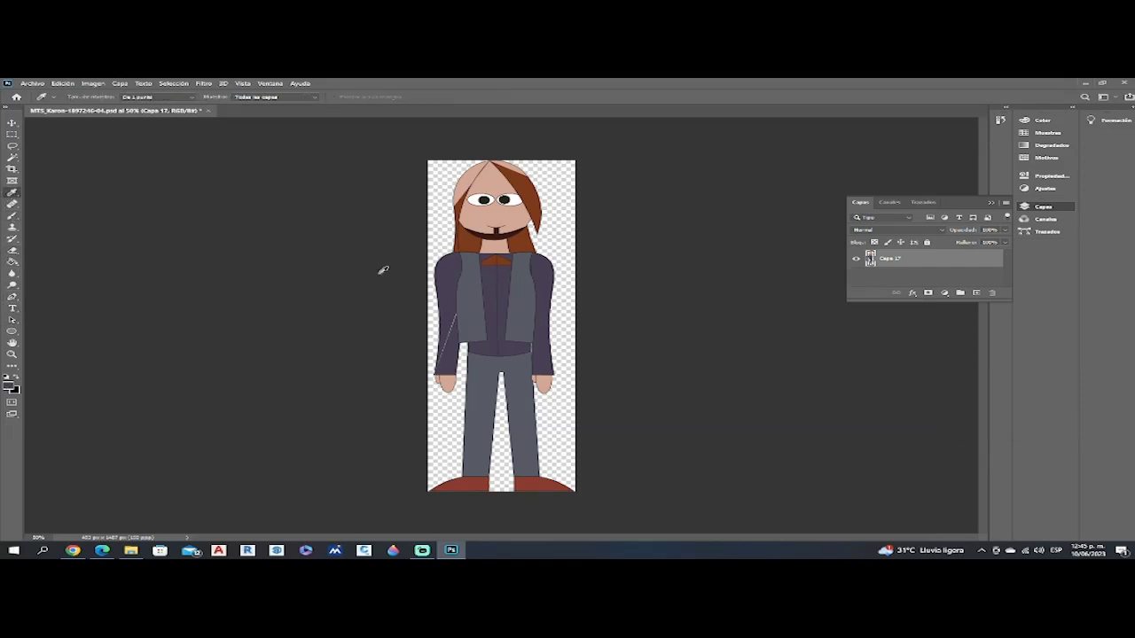
{"action": "left_click", "coordinate": [13, 261]}
{"action": "left_click", "coordinate": [491, 263]}
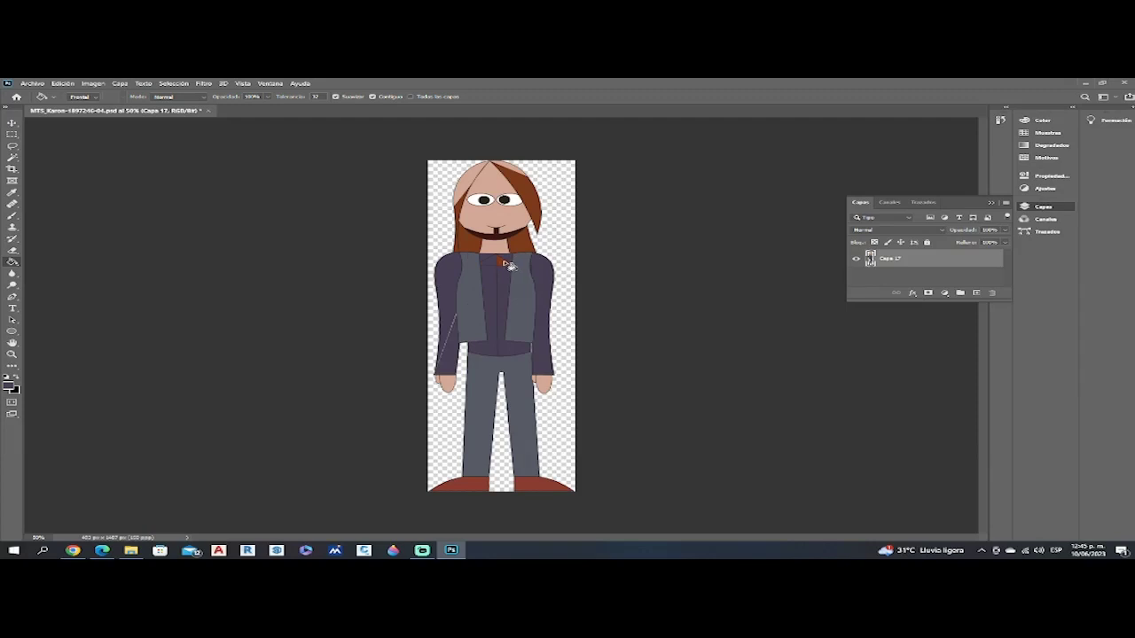
{"action": "left_click", "coordinate": [503, 263]}
Sample the hair's brown and fill the bare scalp areas on both sides of the parting with it
{"action": "left_click", "coordinate": [12, 191]}
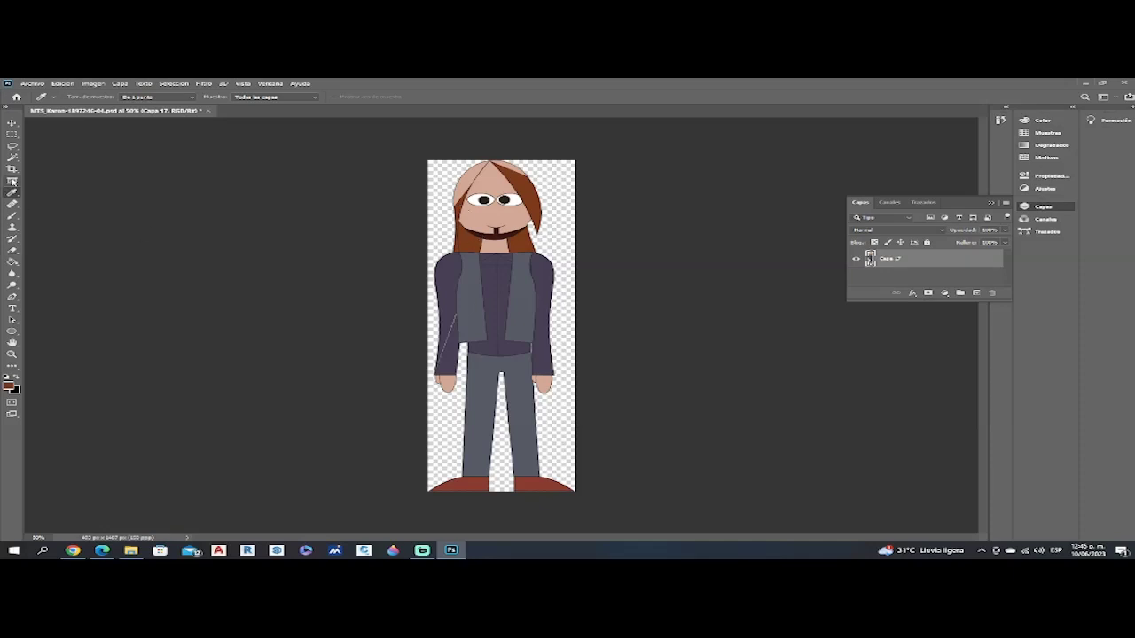
{"action": "left_click", "coordinate": [13, 262]}
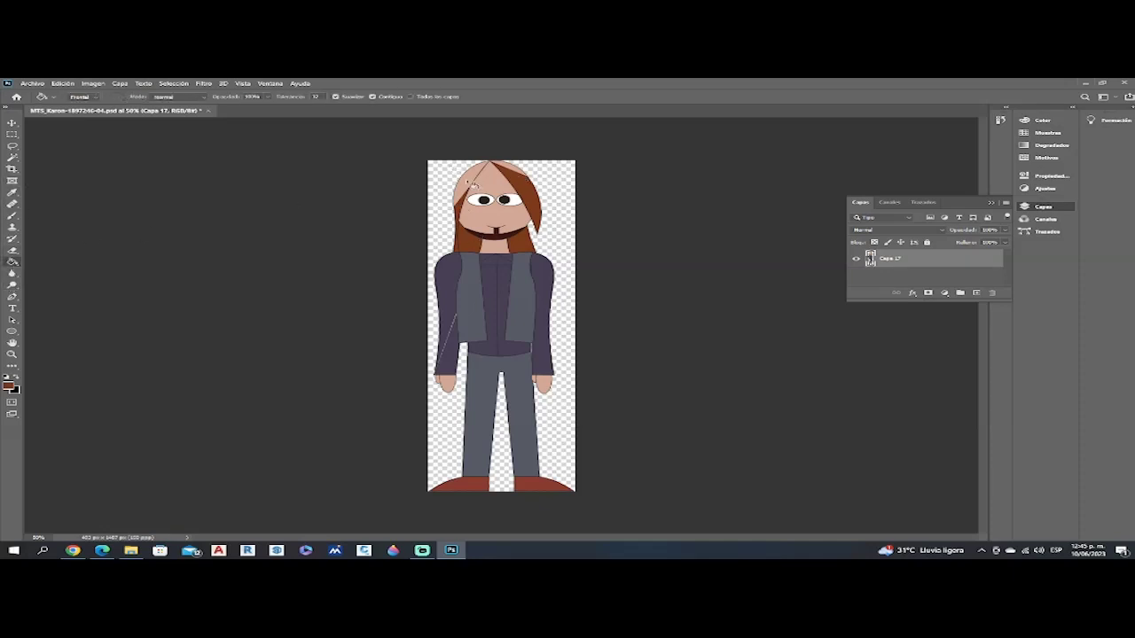
{"action": "left_click", "coordinate": [509, 174]}
{"action": "left_click", "coordinate": [512, 170]}
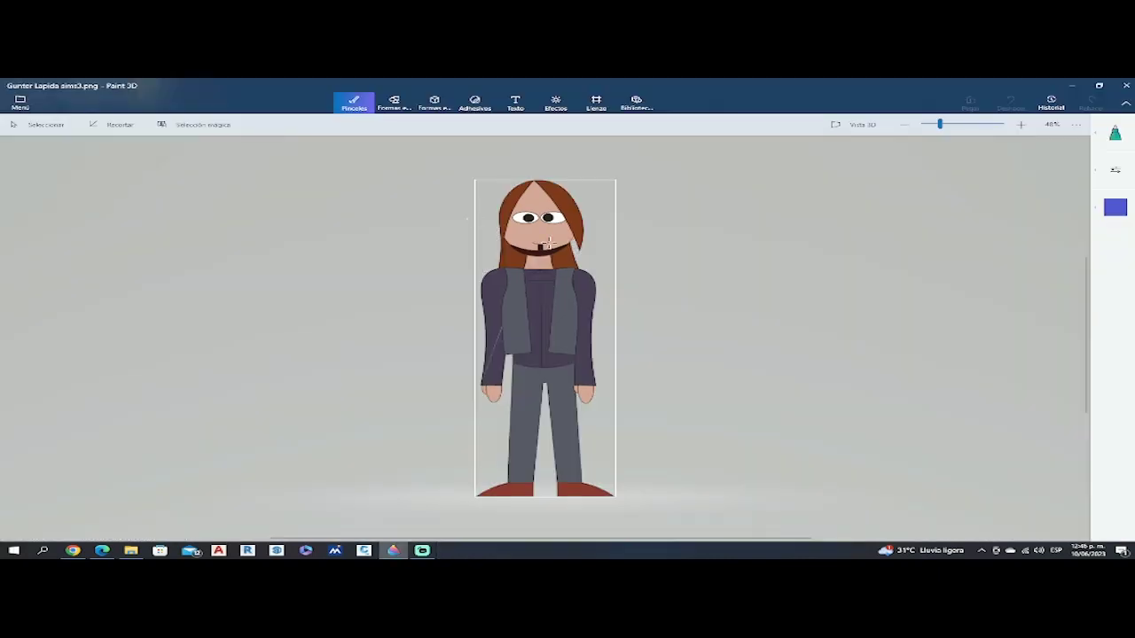
In Paint 3D, set the marker's colour by sampling the purple of the shirt front
{"action": "scroll", "coordinate": [532, 231], "scroll_direction": "up", "scroll_amount": 2}
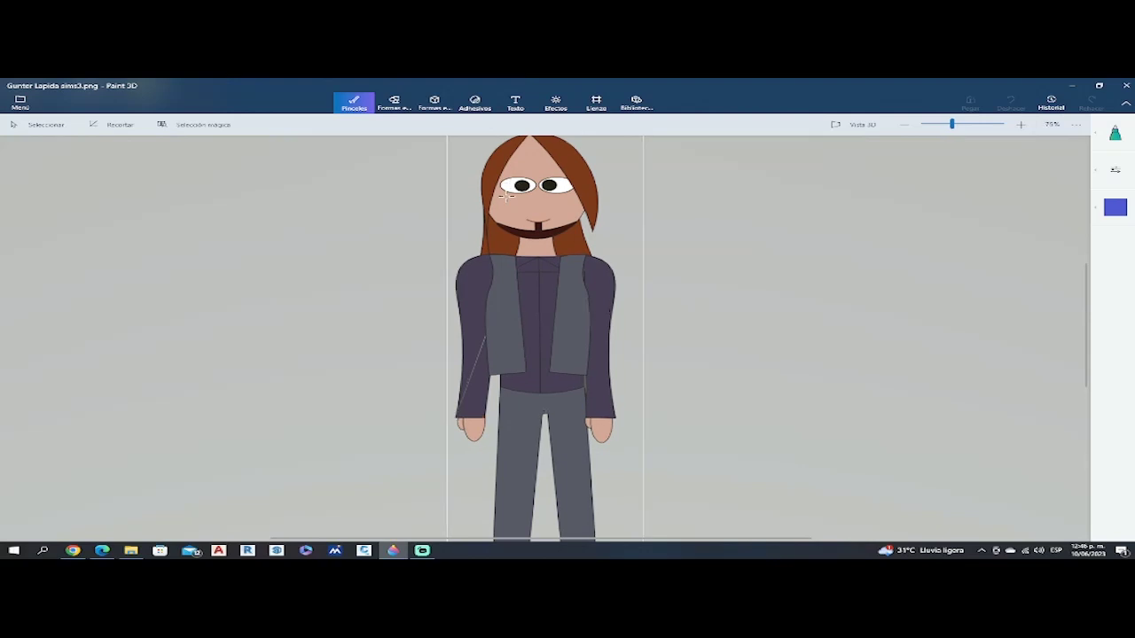
{"action": "scroll", "coordinate": [566, 301], "scroll_direction": "up", "scroll_amount": 3}
{"action": "scroll", "coordinate": [566, 301], "scroll_direction": "up", "scroll_amount": 2}
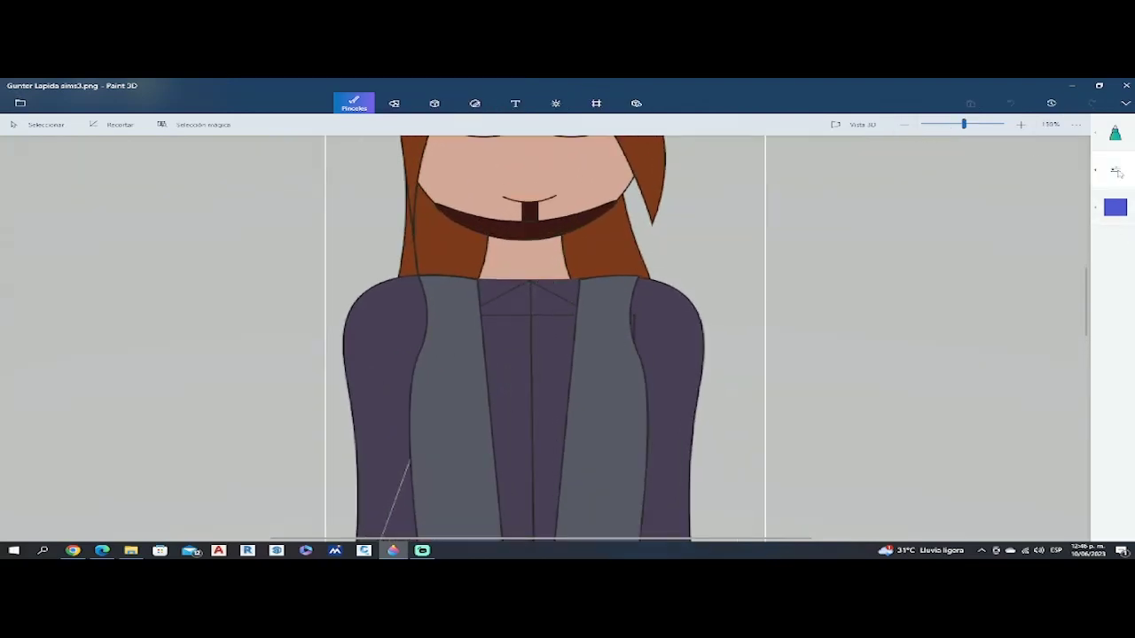
{"action": "left_click", "coordinate": [1115, 169]}
{"action": "left_click", "coordinate": [1115, 207]}
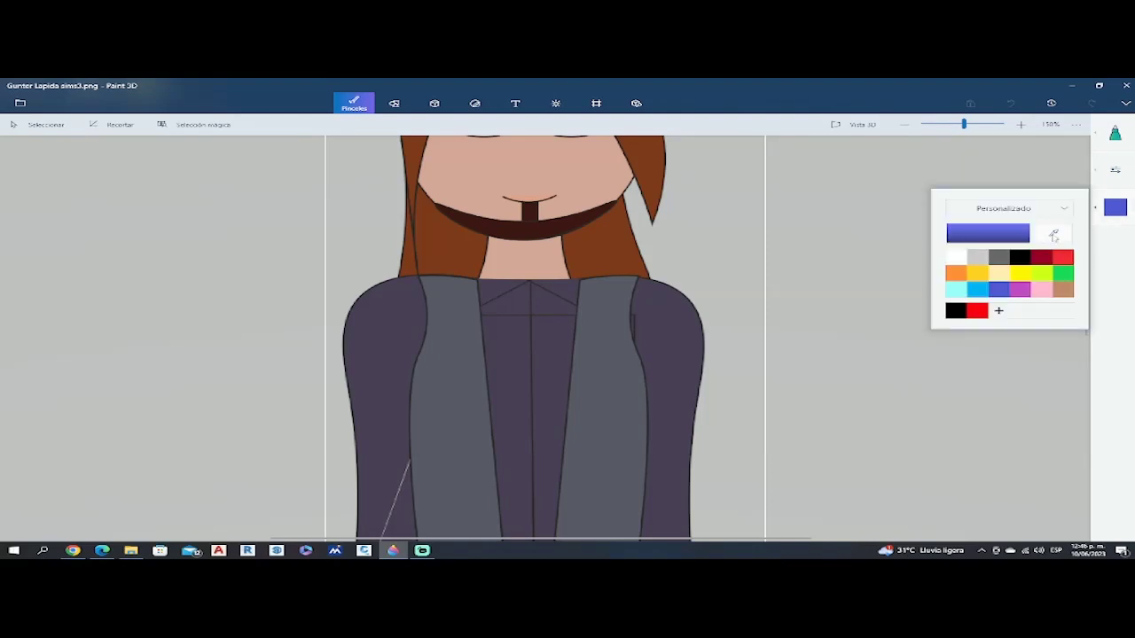
{"action": "left_click", "coordinate": [1053, 232]}
{"action": "left_click", "coordinate": [523, 344]}
{"action": "scroll", "coordinate": [520, 346], "scroll_direction": "up", "scroll_amount": 1}
{"action": "scroll", "coordinate": [520, 345], "scroll_direction": "up", "scroll_amount": 2}
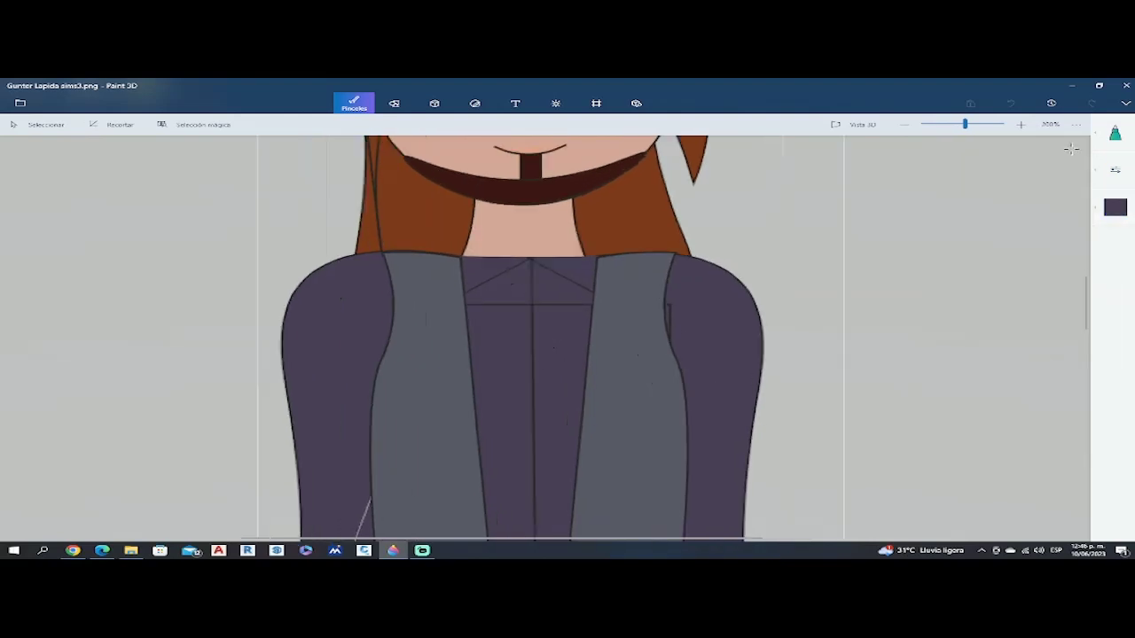
{"action": "left_click", "coordinate": [1115, 133]}
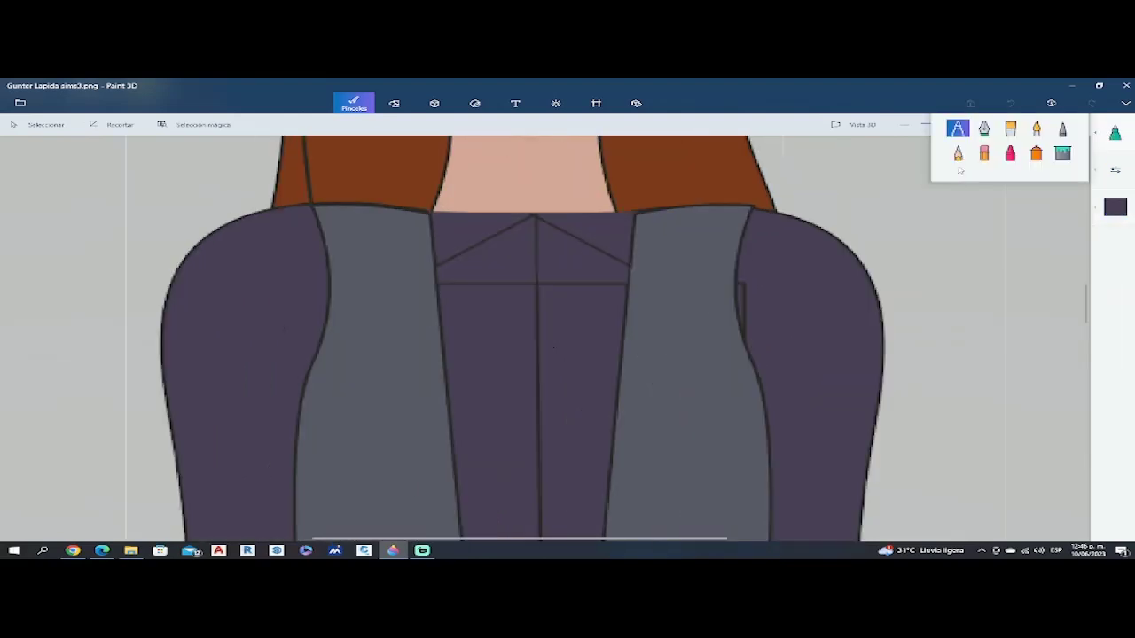
{"action": "left_click", "coordinate": [507, 290]}
Paint over the left half of the horizontal line across the shirt front in purple, redoing the first stroke
{"action": "mouse_move", "coordinate": [501, 283]}
{"action": "left_mouse_down"}
{"action": "mouse_move", "coordinate": [447, 285]}
{"action": "mouse_move", "coordinate": [449, 297]}
{"action": "mouse_move", "coordinate": [444, 282]}
{"action": "mouse_move", "coordinate": [523, 276]}
{"action": "left_mouse_up"}
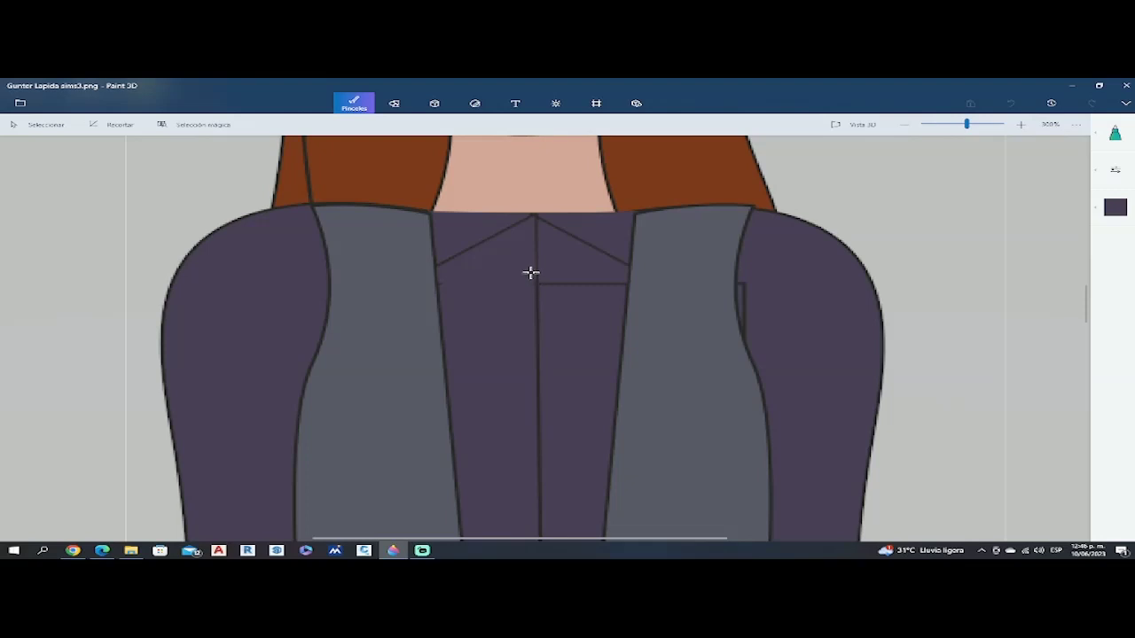
{"action": "left_click", "coordinate": [1011, 103]}
{"action": "left_click_drag", "start_coordinate": [466, 284], "coordinate": [544, 293]}
{"action": "scroll", "coordinate": [517, 283], "scroll_direction": "up", "scroll_amount": 3}
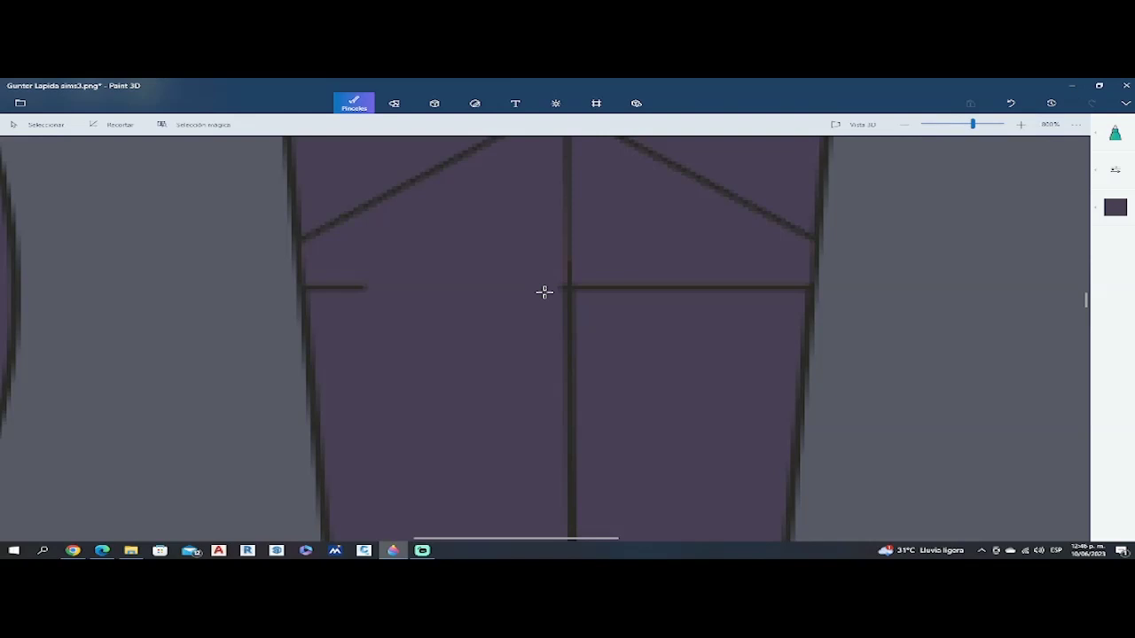
{"action": "mouse_move", "coordinate": [360, 271]}
{"action": "left_mouse_down"}
{"action": "mouse_move", "coordinate": [370, 315]}
{"action": "mouse_move", "coordinate": [353, 267]}
{"action": "mouse_move", "coordinate": [350, 307]}
{"action": "mouse_move", "coordinate": [334, 261]}
{"action": "mouse_move", "coordinate": [329, 321]}
{"action": "mouse_move", "coordinate": [317, 276]}
{"action": "mouse_move", "coordinate": [322, 309]}
{"action": "left_mouse_up"}
{"action": "left_click_drag", "start_coordinate": [621, 288], "coordinate": [631, 287]}
{"action": "left_click_drag", "start_coordinate": [722, 287], "coordinate": [800, 284]}
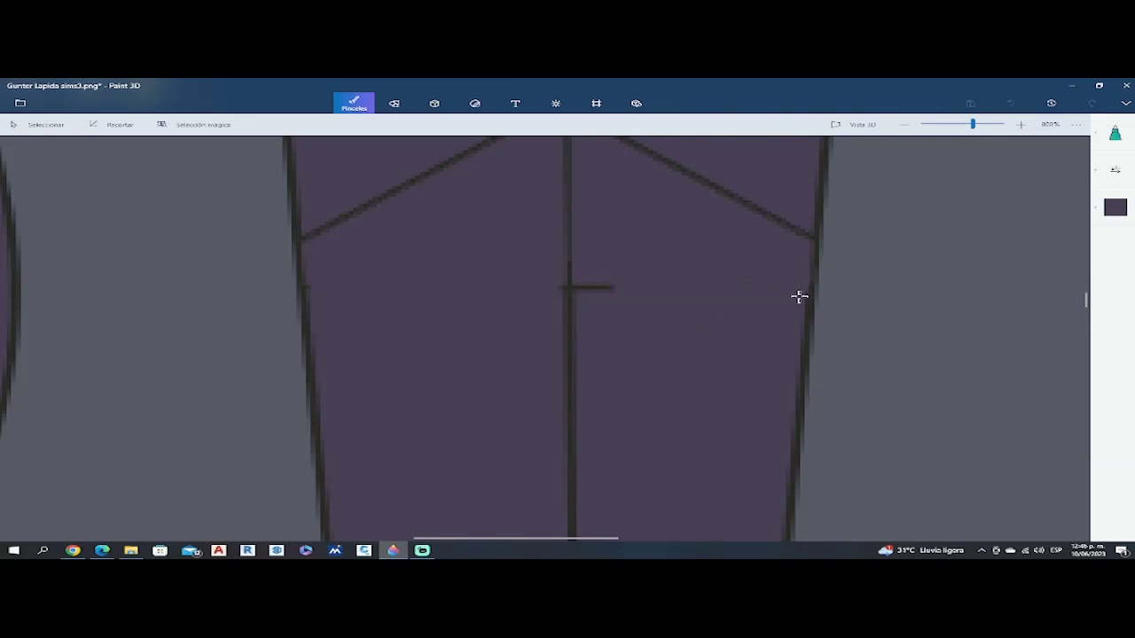
{"action": "left_click_drag", "start_coordinate": [582, 276], "coordinate": [585, 296]}
{"action": "left_click", "coordinate": [1013, 104]}
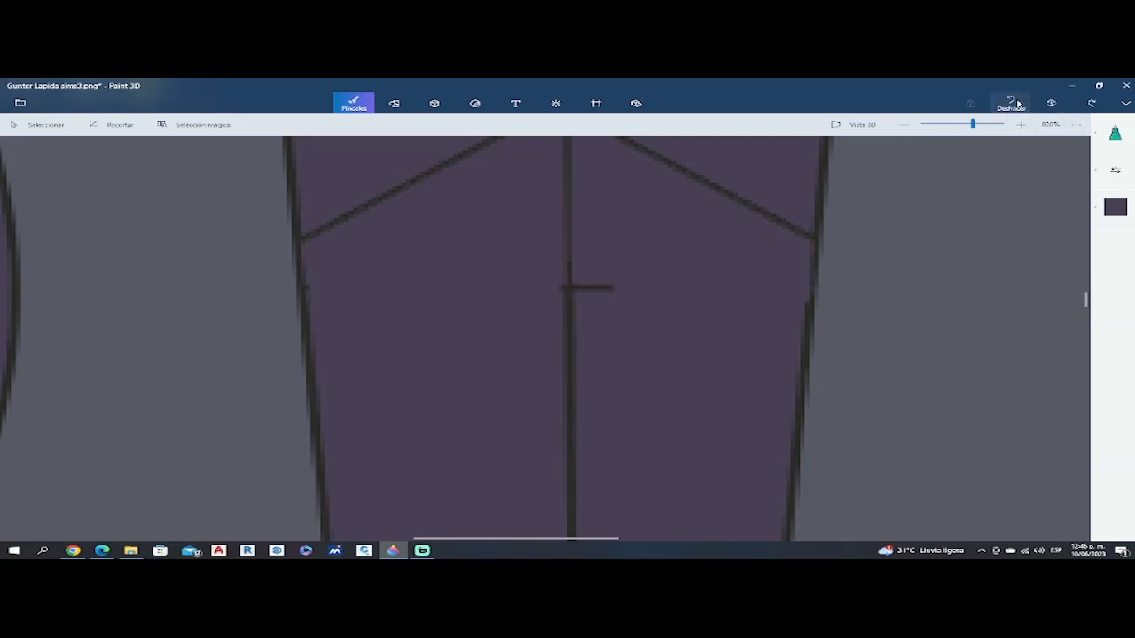
{"action": "left_click", "coordinate": [1013, 104]}
Paint over the right half of the horizontal line across the shirt front in purple, keeping the vest edge intact
{"action": "left_click_drag", "start_coordinate": [623, 286], "coordinate": [774, 288]}
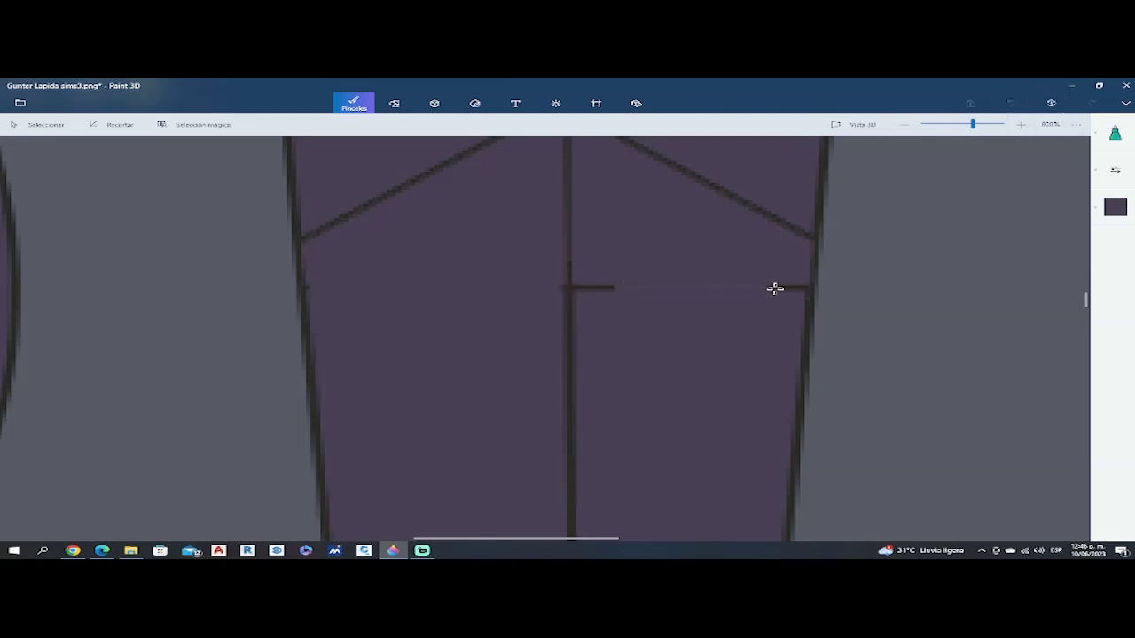
{"action": "mouse_move", "coordinate": [608, 274]}
{"action": "left_mouse_down"}
{"action": "mouse_move", "coordinate": [585, 287]}
{"action": "mouse_move", "coordinate": [585, 271]}
{"action": "mouse_move", "coordinate": [587, 296]}
{"action": "left_mouse_up"}
{"action": "mouse_move", "coordinate": [787, 274]}
{"action": "left_mouse_down"}
{"action": "mouse_move", "coordinate": [782, 304]}
{"action": "mouse_move", "coordinate": [795, 271]}
{"action": "left_mouse_up"}
{"action": "scroll", "coordinate": [712, 322], "scroll_direction": "down", "scroll_amount": 3}
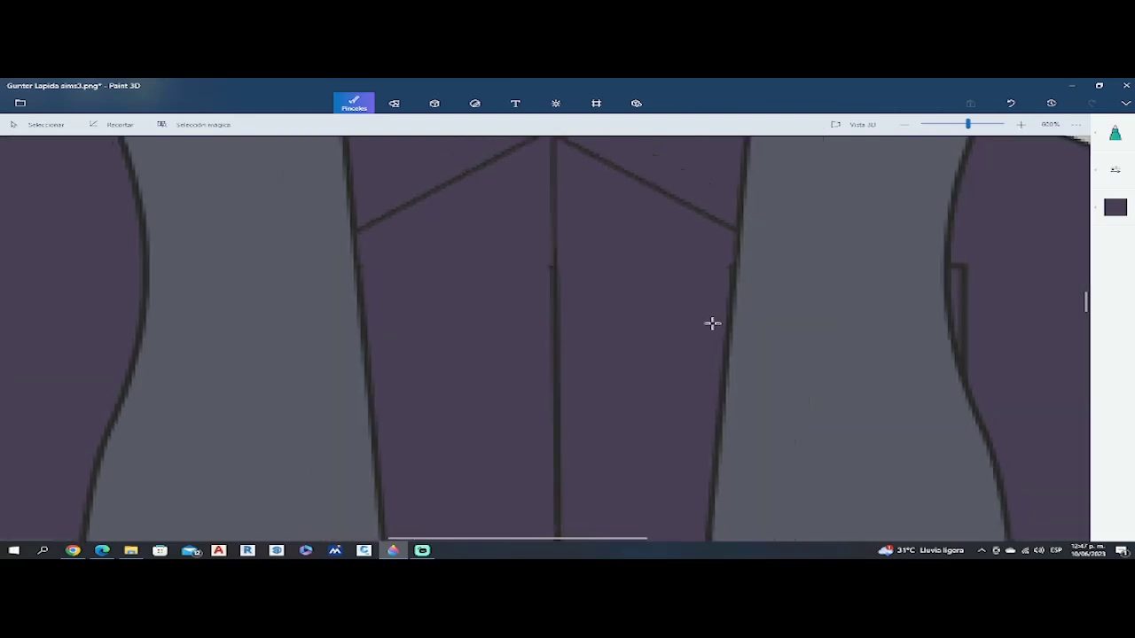
Paint over the stray horizontal and vertical lines beside the right vest panel's armhole in purple, undoing and redoing the stroke that cuts the vest outline
{"action": "scroll", "coordinate": [859, 311], "scroll_direction": "down", "scroll_amount": 1}
{"action": "scroll", "coordinate": [859, 304], "scroll_direction": "up", "scroll_amount": 5}
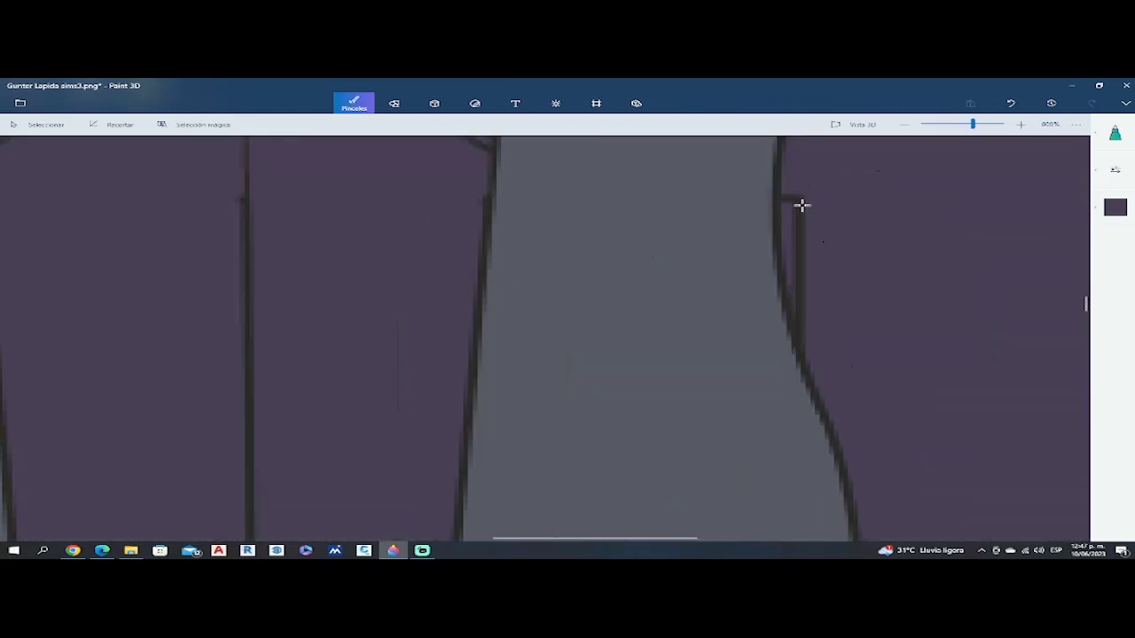
{"action": "left_click_drag", "start_coordinate": [797, 204], "coordinate": [801, 225]}
{"action": "mouse_move", "coordinate": [810, 204]}
{"action": "left_mouse_down"}
{"action": "mouse_move", "coordinate": [795, 263]}
{"action": "mouse_move", "coordinate": [819, 329]}
{"action": "left_mouse_up"}
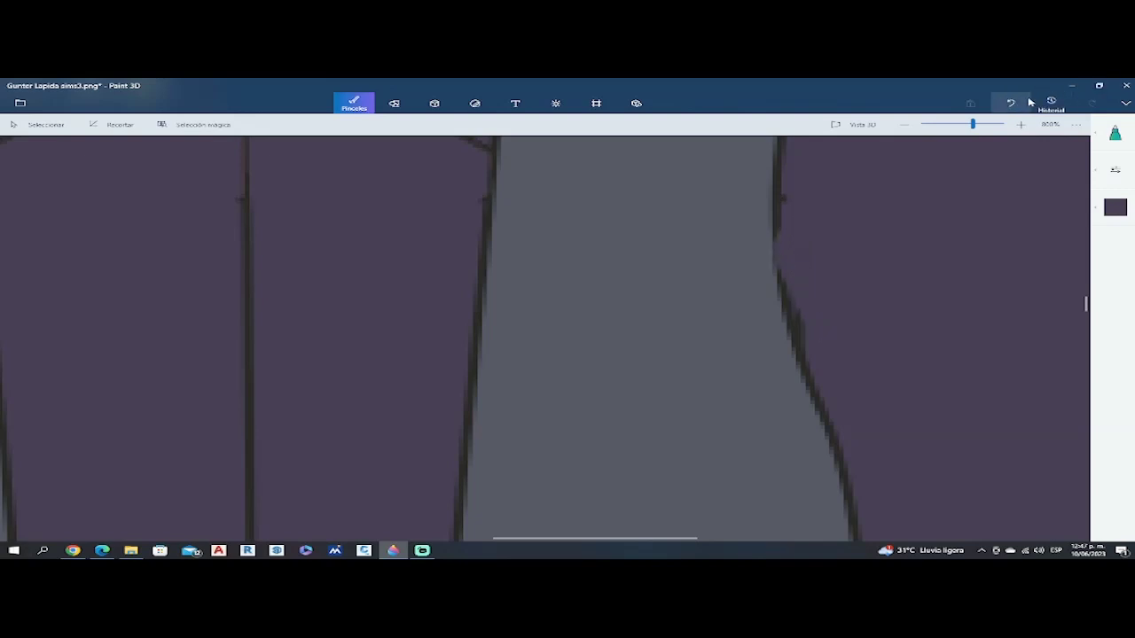
{"action": "left_click", "coordinate": [1019, 107]}
{"action": "left_click", "coordinate": [1020, 107]}
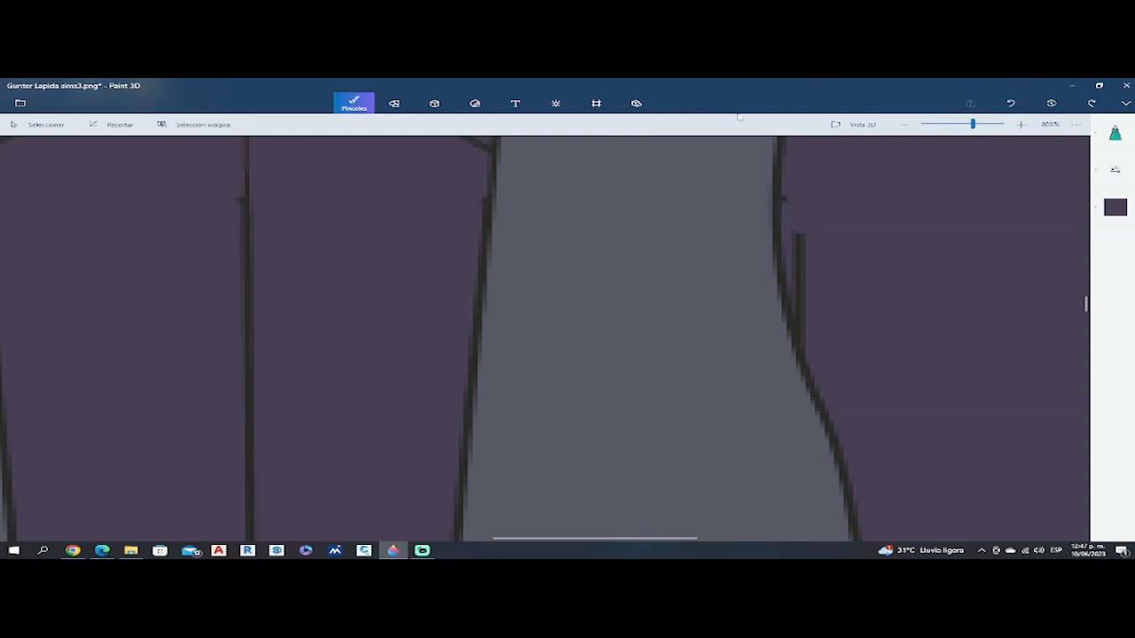
{"action": "left_click_drag", "start_coordinate": [803, 242], "coordinate": [816, 280]}
{"action": "mouse_move", "coordinate": [815, 280]}
{"action": "left_mouse_down"}
{"action": "mouse_move", "coordinate": [795, 251]}
{"action": "mouse_move", "coordinate": [797, 225]}
{"action": "mouse_move", "coordinate": [800, 296]}
{"action": "mouse_move", "coordinate": [815, 338]}
{"action": "mouse_move", "coordinate": [828, 340]}
{"action": "left_mouse_up"}
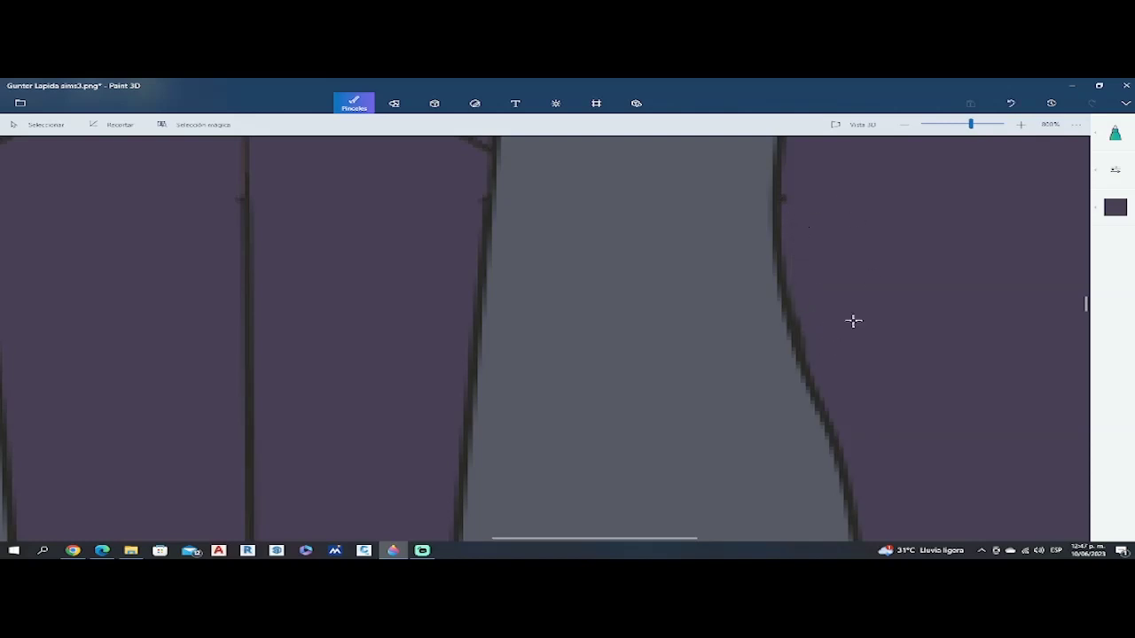
Paint over the middle and lower parts of the light diagonal line on the left sleeve in purple, down to the cuff
{"action": "scroll", "coordinate": [853, 321], "scroll_direction": "down", "scroll_amount": 1}
{"action": "scroll", "coordinate": [793, 365], "scroll_direction": "down", "scroll_amount": 5}
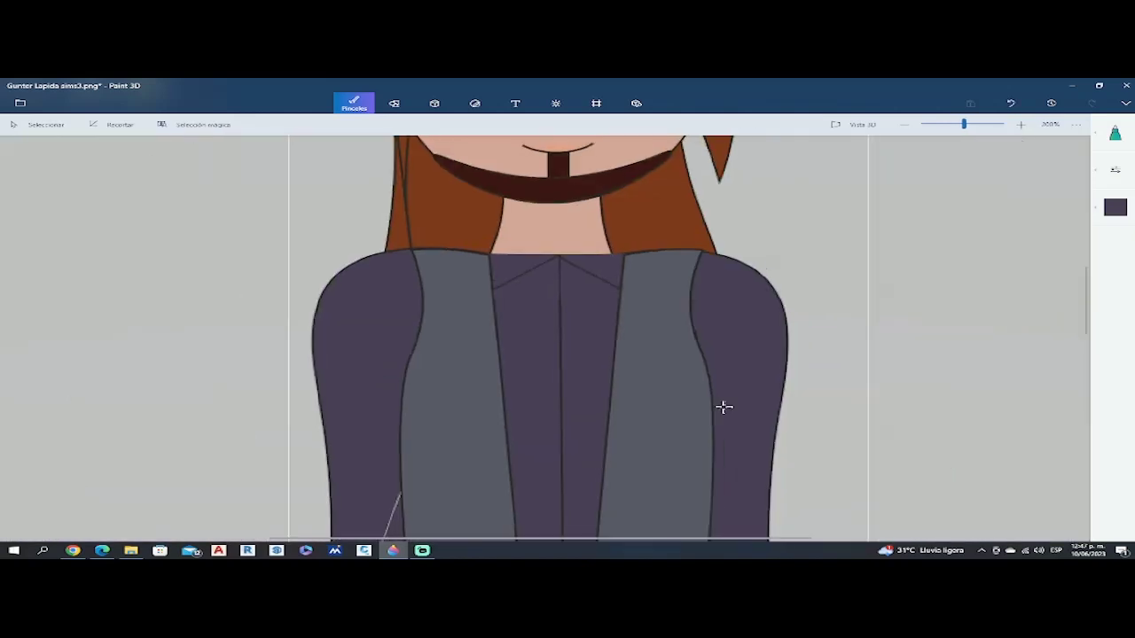
{"action": "scroll", "coordinate": [717, 410], "scroll_direction": "down", "scroll_amount": 2}
{"action": "scroll", "coordinate": [451, 518], "scroll_direction": "up", "scroll_amount": 2}
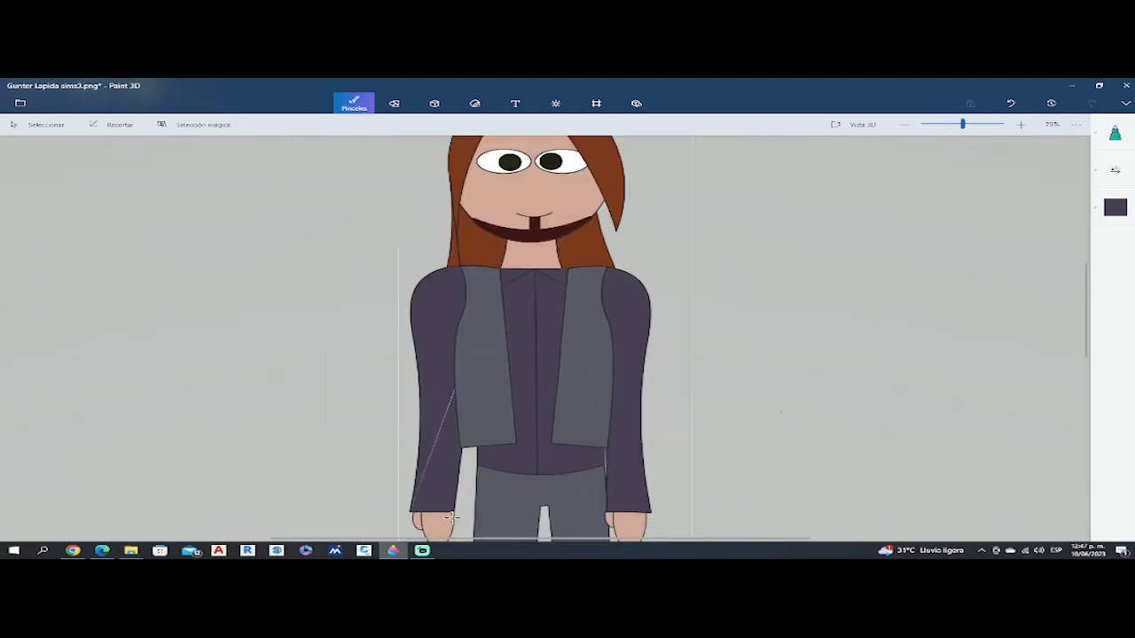
{"action": "scroll", "coordinate": [172, 444], "scroll_direction": "up", "scroll_amount": 5}
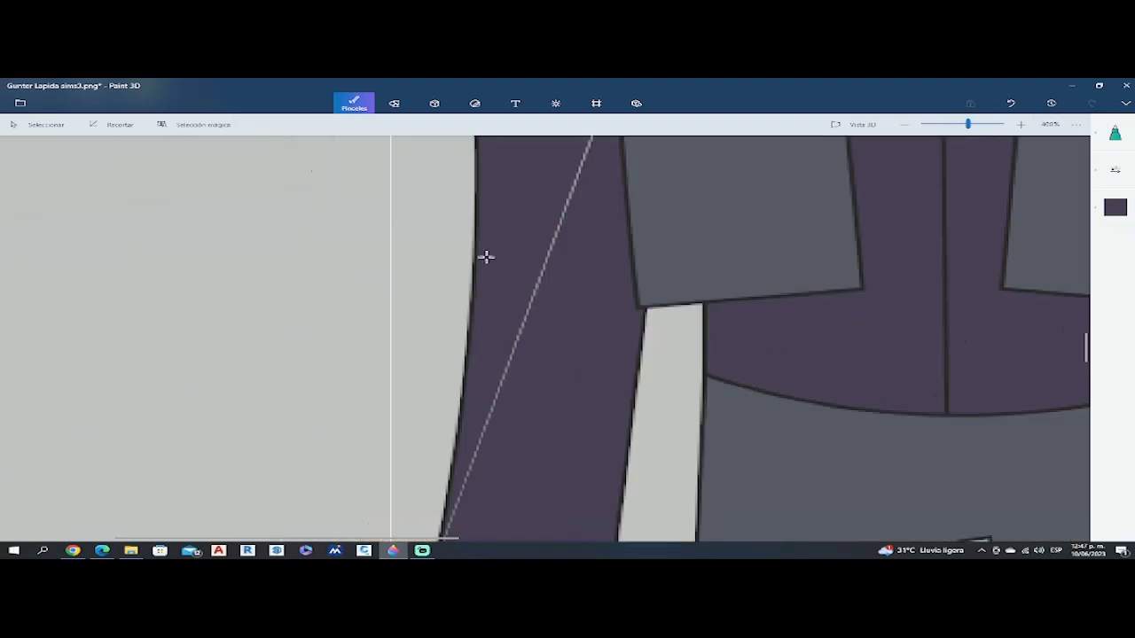
{"action": "mouse_move", "coordinate": [549, 234]}
{"action": "left_mouse_down"}
{"action": "mouse_move", "coordinate": [506, 446]}
{"action": "mouse_move", "coordinate": [568, 191]}
{"action": "left_mouse_up"}
{"action": "scroll", "coordinate": [568, 191], "scroll_direction": "down", "scroll_amount": 3}
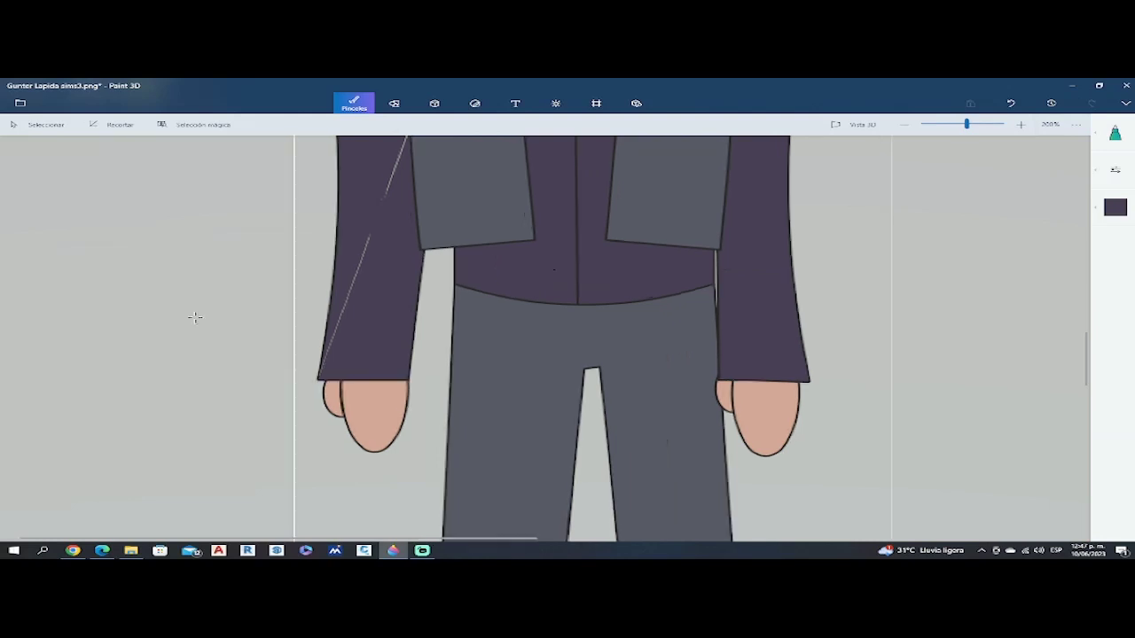
{"action": "scroll", "coordinate": [199, 319], "scroll_direction": "up", "scroll_amount": 3}
{"action": "mouse_move", "coordinate": [543, 155]}
{"action": "left_mouse_down"}
{"action": "mouse_move", "coordinate": [445, 431]}
{"action": "mouse_move", "coordinate": [468, 369]}
{"action": "left_mouse_up"}
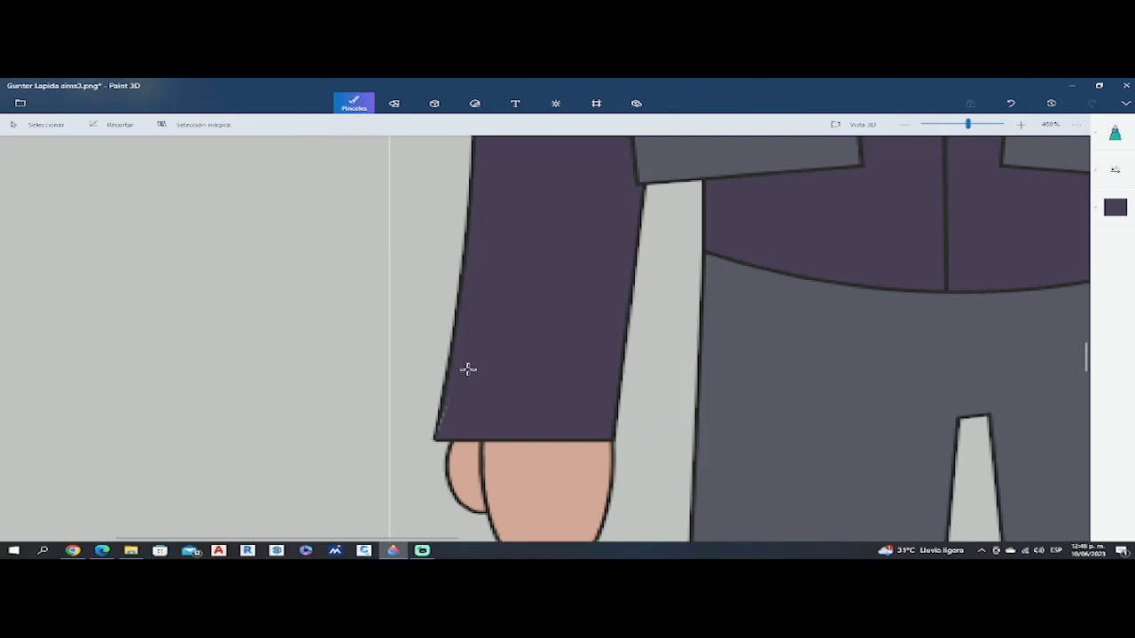
{"action": "scroll", "coordinate": [353, 464], "scroll_direction": "up", "scroll_amount": 5}
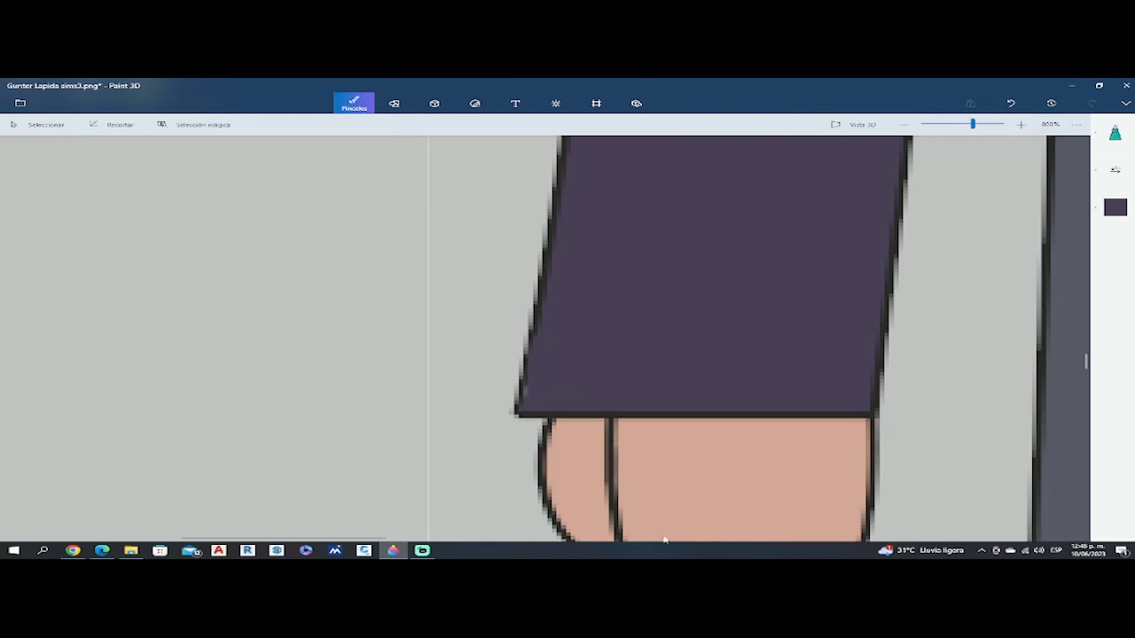
Paint over the rest of the left sleeve's light diagonal line in purple up to the vest edge, undoing strokes that run into the outline
{"action": "scroll", "coordinate": [605, 375], "scroll_direction": "down", "scroll_amount": 5}
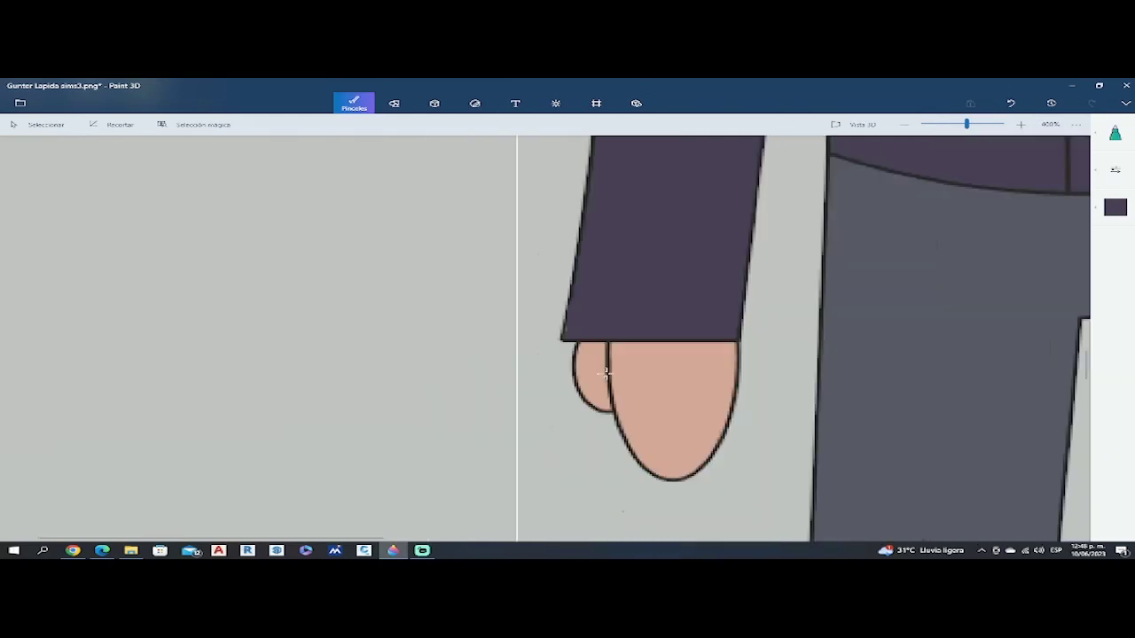
{"action": "scroll", "coordinate": [608, 377], "scroll_direction": "down", "scroll_amount": 2}
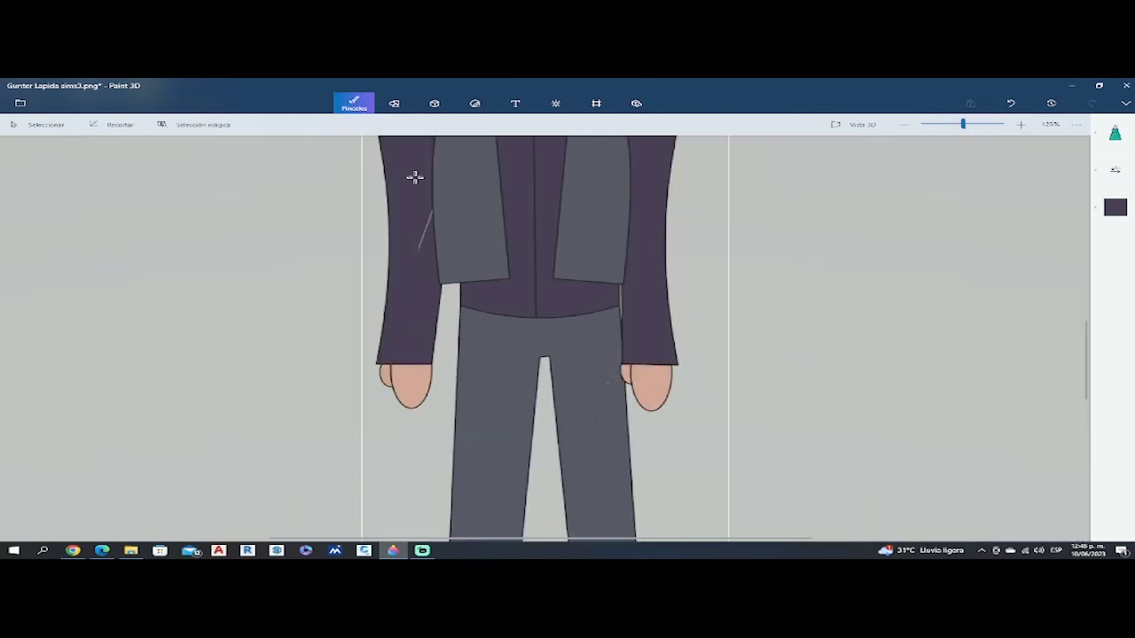
{"action": "scroll", "coordinate": [413, 186], "scroll_direction": "up", "scroll_amount": 2}
{"action": "scroll", "coordinate": [413, 186], "scroll_direction": "up", "scroll_amount": 4}
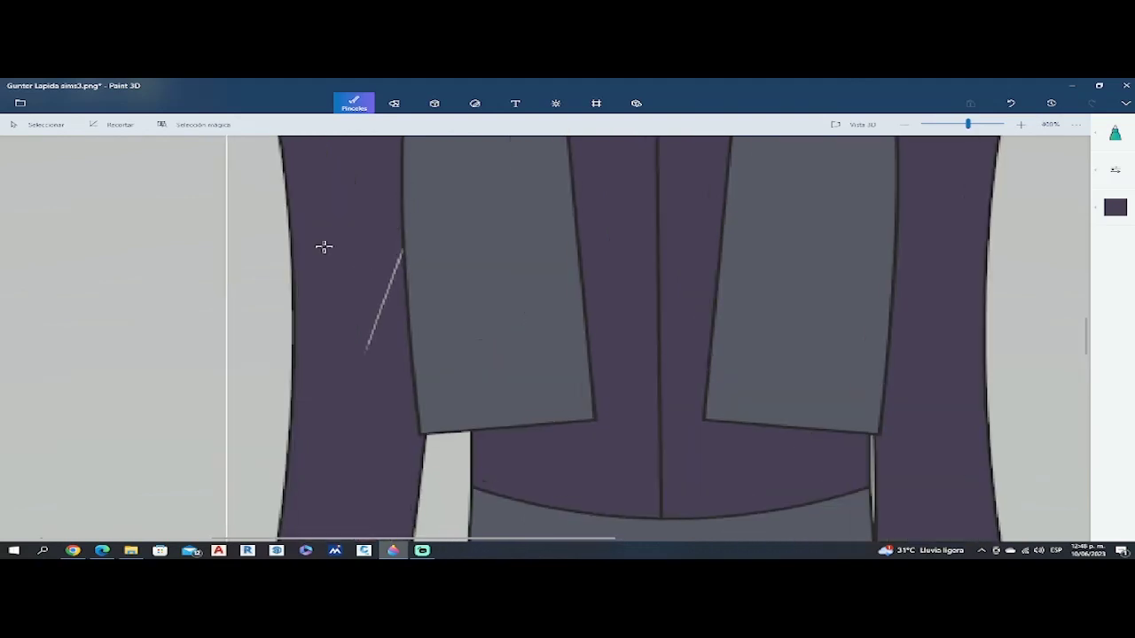
{"action": "mouse_move", "coordinate": [351, 403]}
{"action": "left_mouse_down"}
{"action": "mouse_move", "coordinate": [372, 371]}
{"action": "mouse_move", "coordinate": [389, 257]}
{"action": "mouse_move", "coordinate": [359, 403]}
{"action": "mouse_move", "coordinate": [403, 245]}
{"action": "mouse_move", "coordinate": [387, 332]}
{"action": "left_mouse_up"}
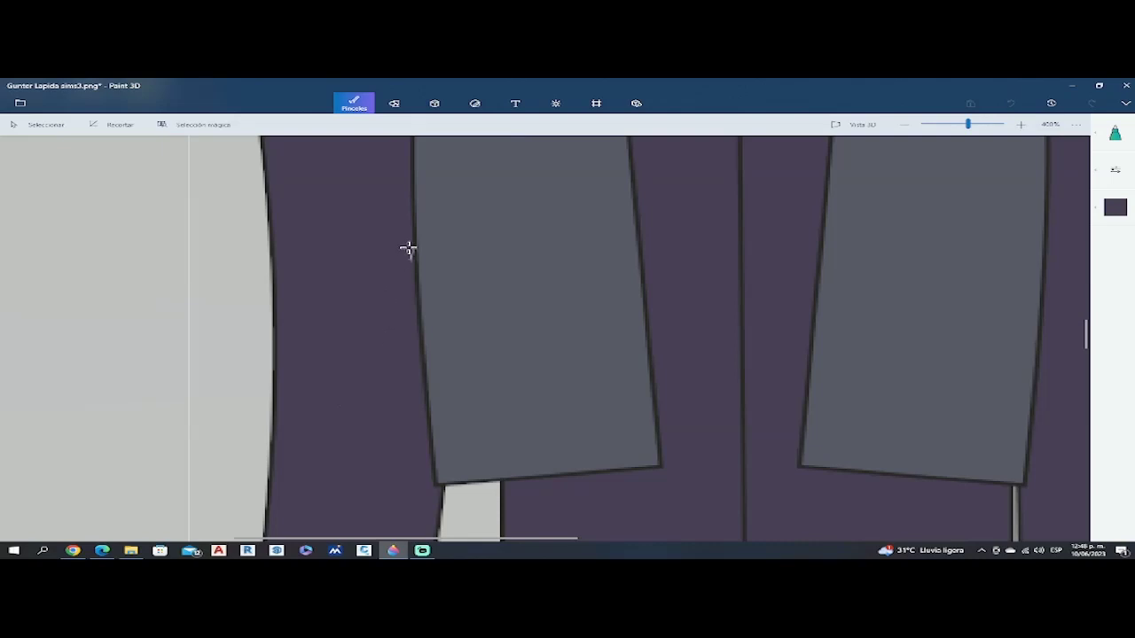
{"action": "left_click", "coordinate": [1010, 102]}
{"action": "mouse_move", "coordinate": [405, 261]}
{"action": "left_mouse_down"}
{"action": "mouse_move", "coordinate": [355, 411]}
{"action": "mouse_move", "coordinate": [403, 242]}
{"action": "mouse_move", "coordinate": [401, 275]}
{"action": "mouse_move", "coordinate": [409, 267]}
{"action": "mouse_move", "coordinate": [400, 209]}
{"action": "mouse_move", "coordinate": [440, 247]}
{"action": "mouse_move", "coordinate": [394, 267]}
{"action": "mouse_move", "coordinate": [380, 345]}
{"action": "mouse_move", "coordinate": [350, 409]}
{"action": "left_mouse_up"}
{"action": "left_click", "coordinate": [1010, 103]}
{"action": "scroll", "coordinate": [392, 245], "scroll_direction": "up", "scroll_amount": 2}
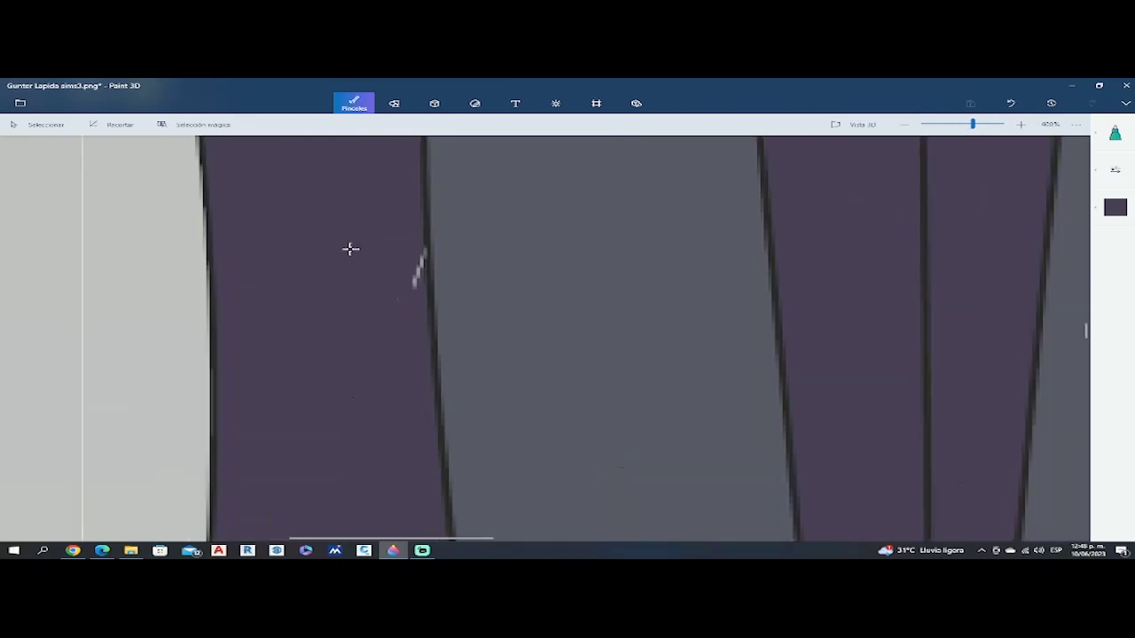
{"action": "left_click_drag", "start_coordinate": [417, 247], "coordinate": [416, 313]}
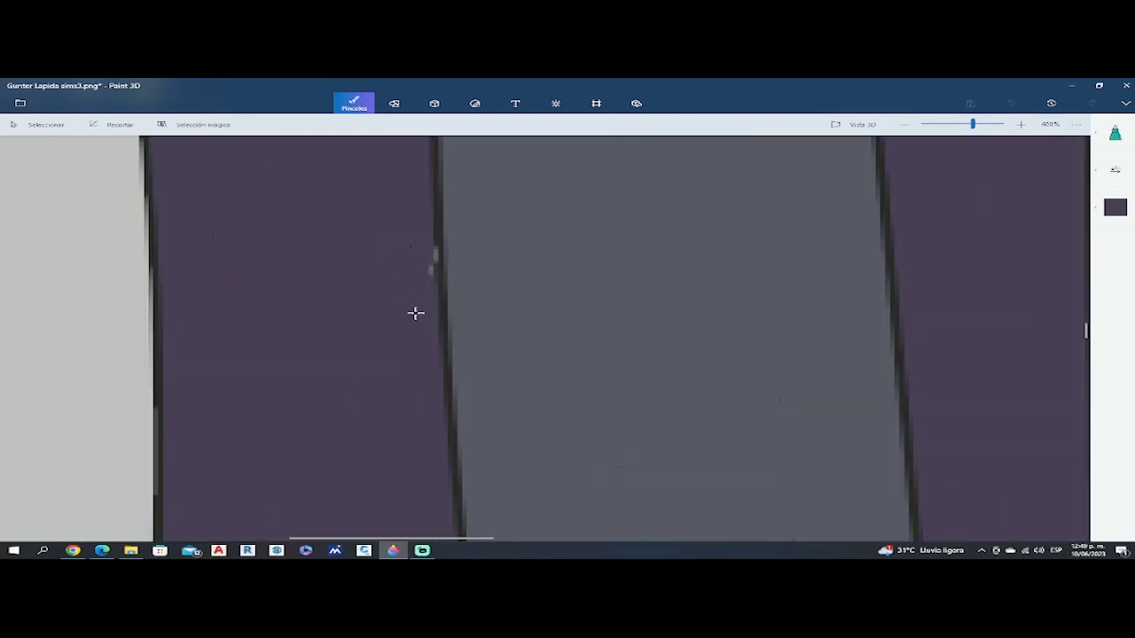
Inspect the whole character from shoes to hair, including the face up close, for remaining stray lines
{"action": "scroll", "coordinate": [371, 325], "scroll_direction": "down", "scroll_amount": 1}
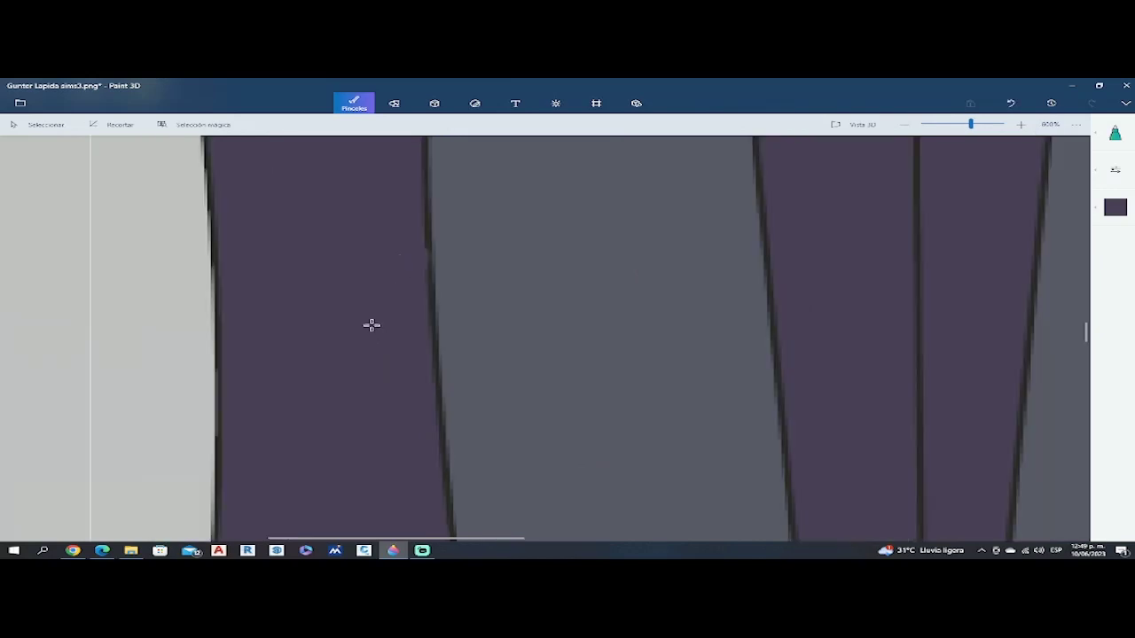
{"action": "scroll", "coordinate": [371, 325], "scroll_direction": "down", "scroll_amount": 1}
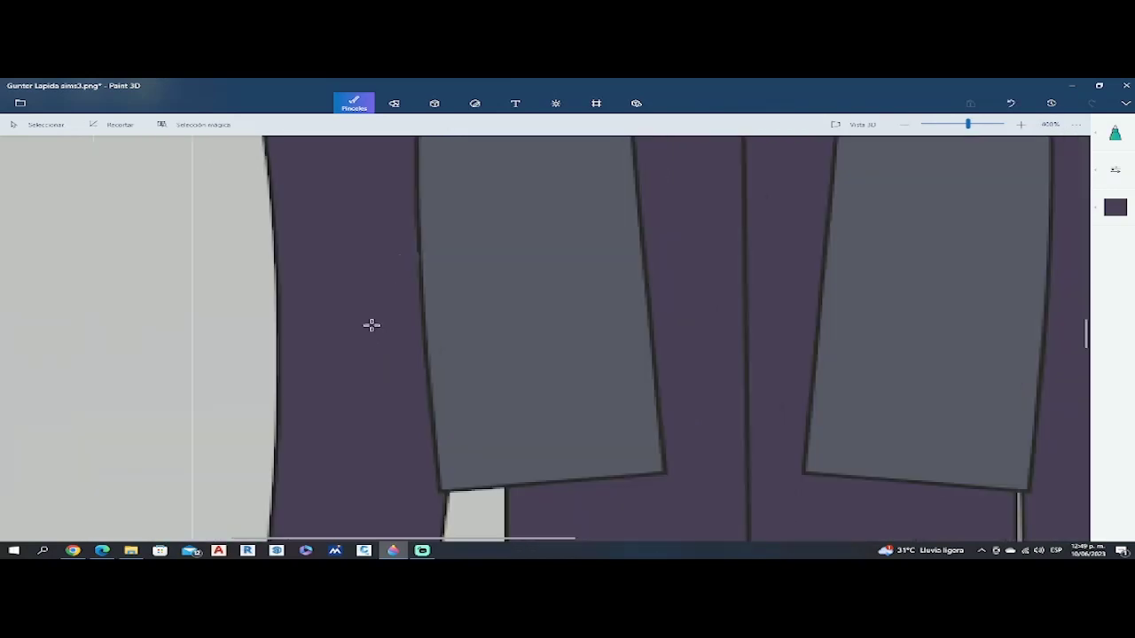
{"action": "scroll", "coordinate": [479, 167], "scroll_direction": "down", "scroll_amount": 1}
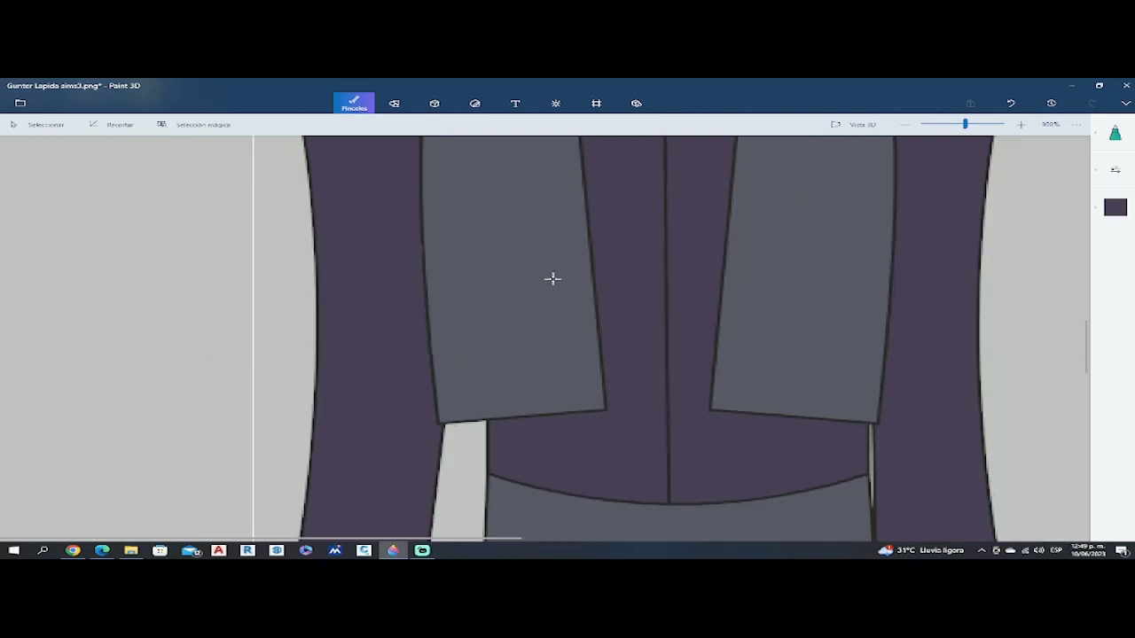
{"action": "scroll", "coordinate": [553, 279], "scroll_direction": "down", "scroll_amount": 4}
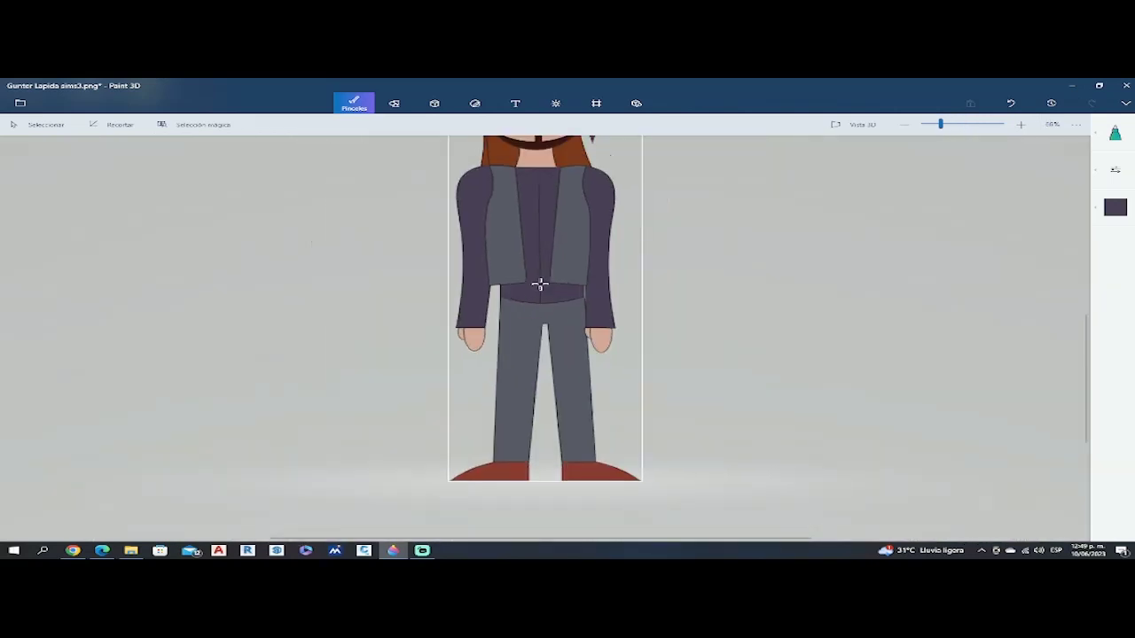
{"action": "scroll", "coordinate": [539, 284], "scroll_direction": "down", "scroll_amount": 3}
{"action": "scroll", "coordinate": [486, 209], "scroll_direction": "up", "scroll_amount": 5}
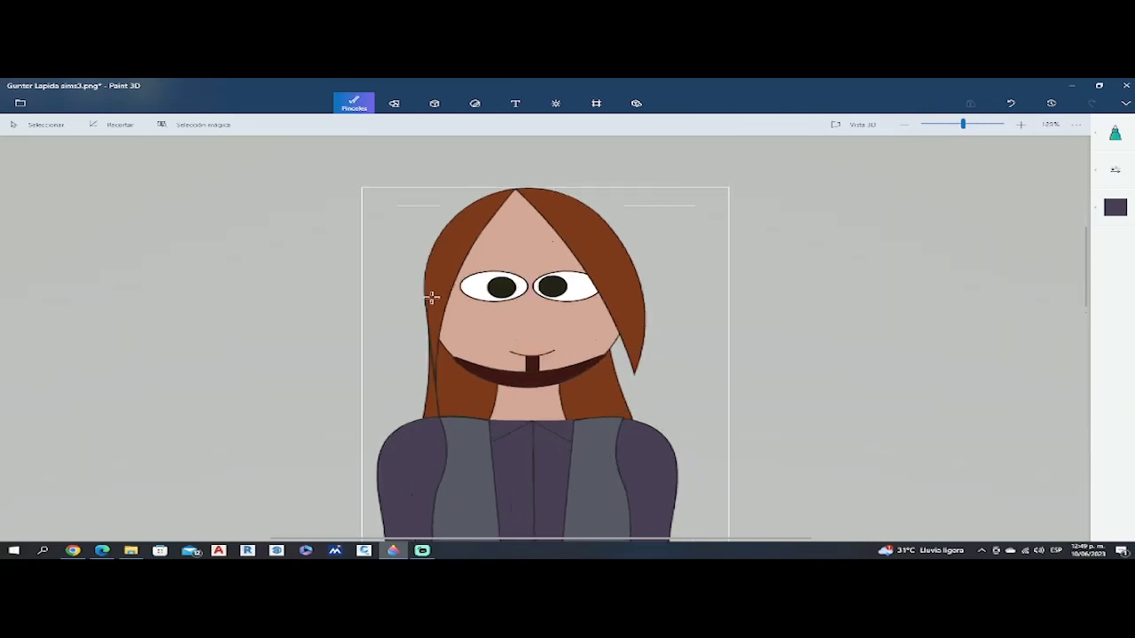
{"action": "scroll", "coordinate": [429, 301], "scroll_direction": "up", "scroll_amount": 5}
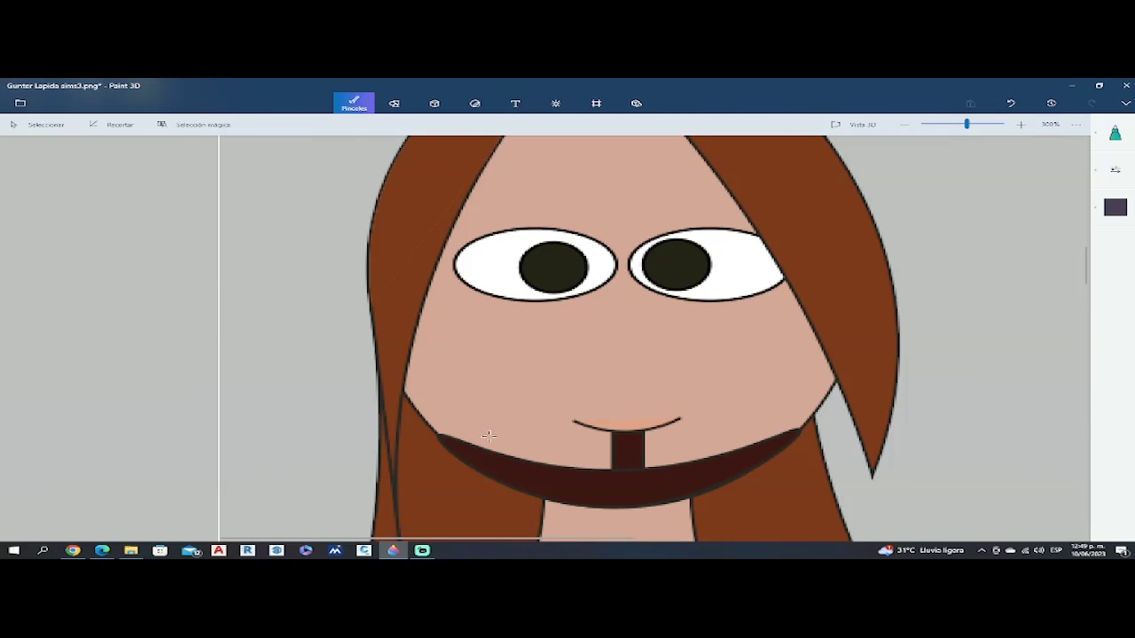
{"action": "scroll", "coordinate": [489, 435], "scroll_direction": "down", "scroll_amount": 8}
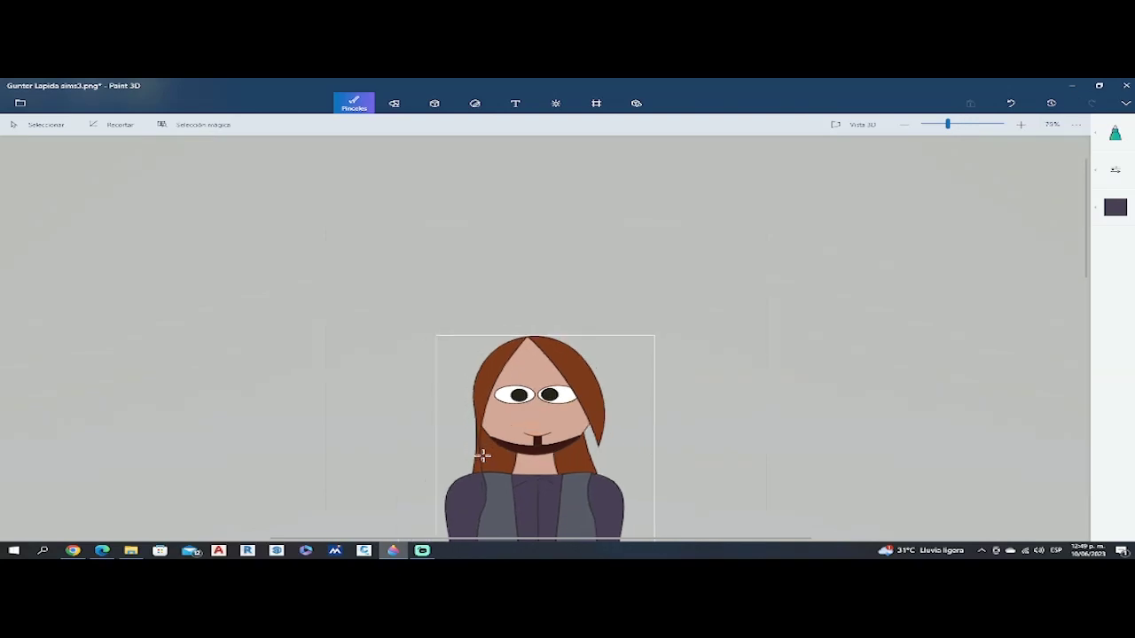